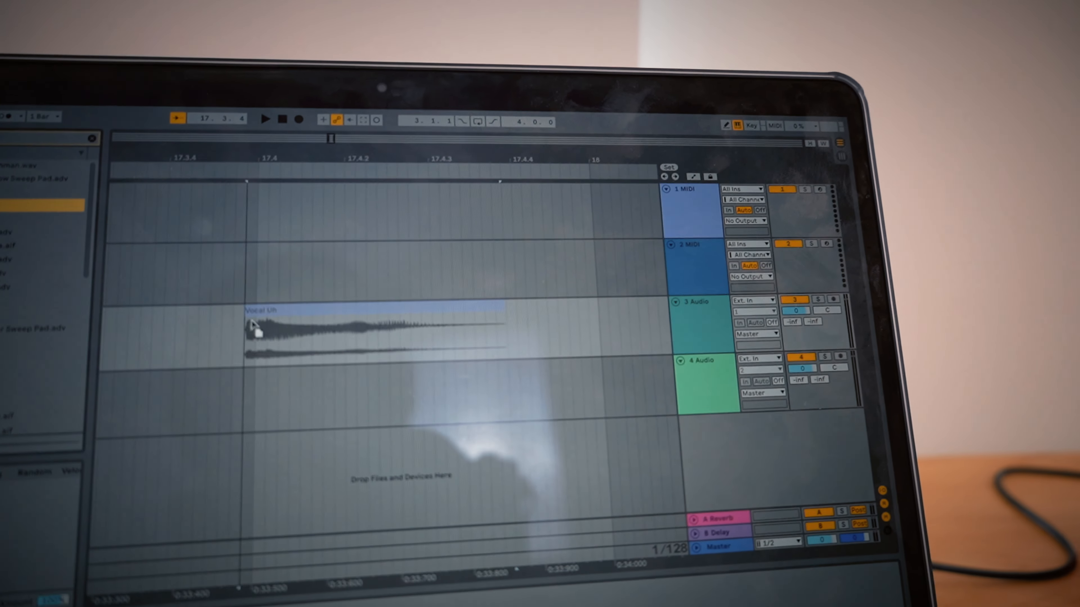
left_click_drag(251, 320, 263, 322)
scroll(263, 322, "up", 4)
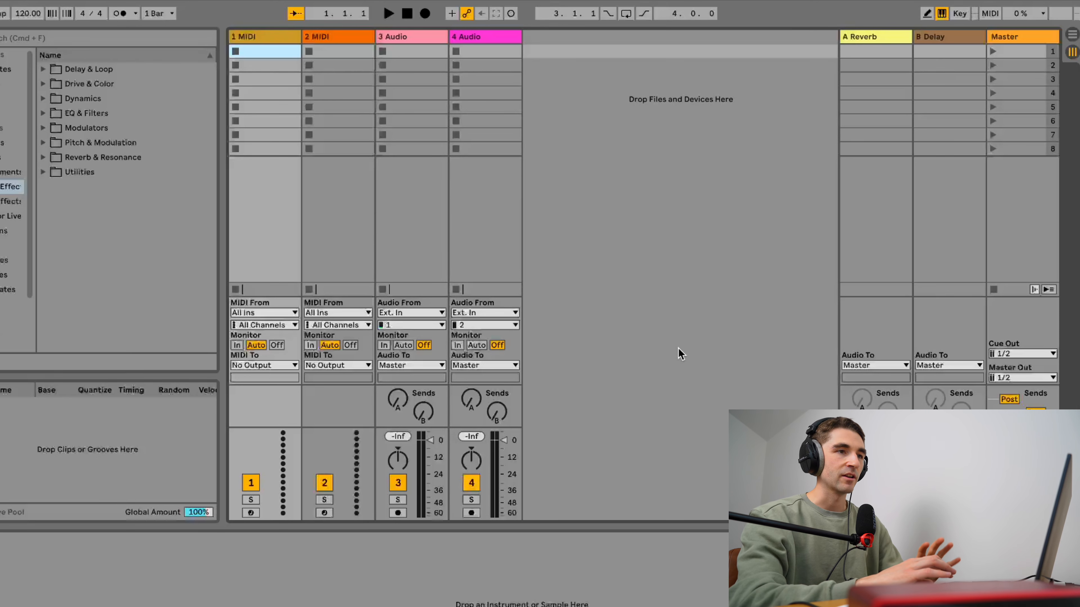
- Switch to Arrangement View and delete the second MIDI track and the second audio track
left_click(1071, 39)
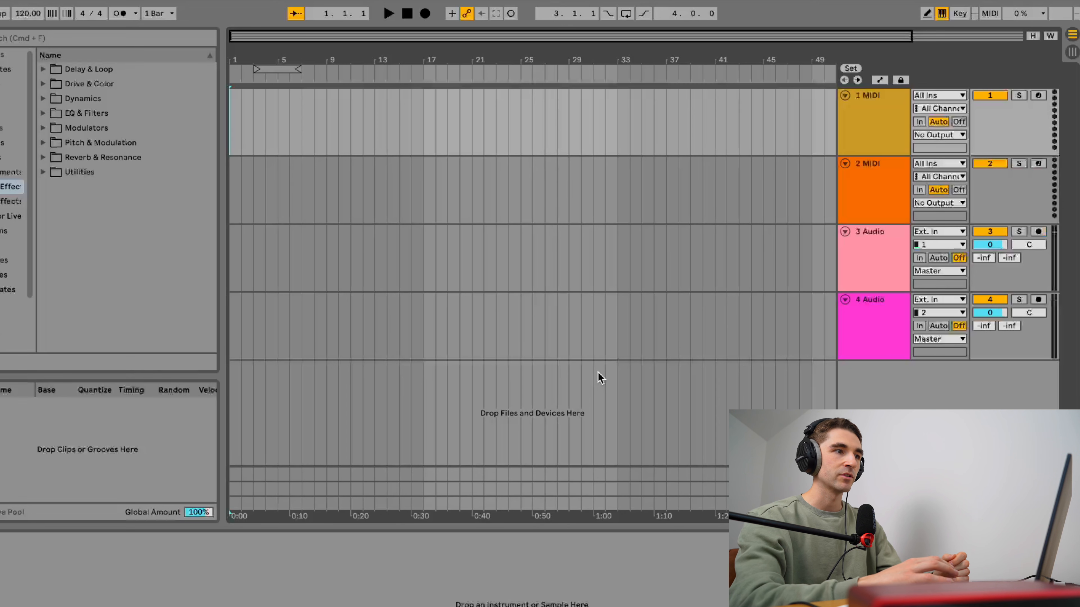
left_click(423, 189)
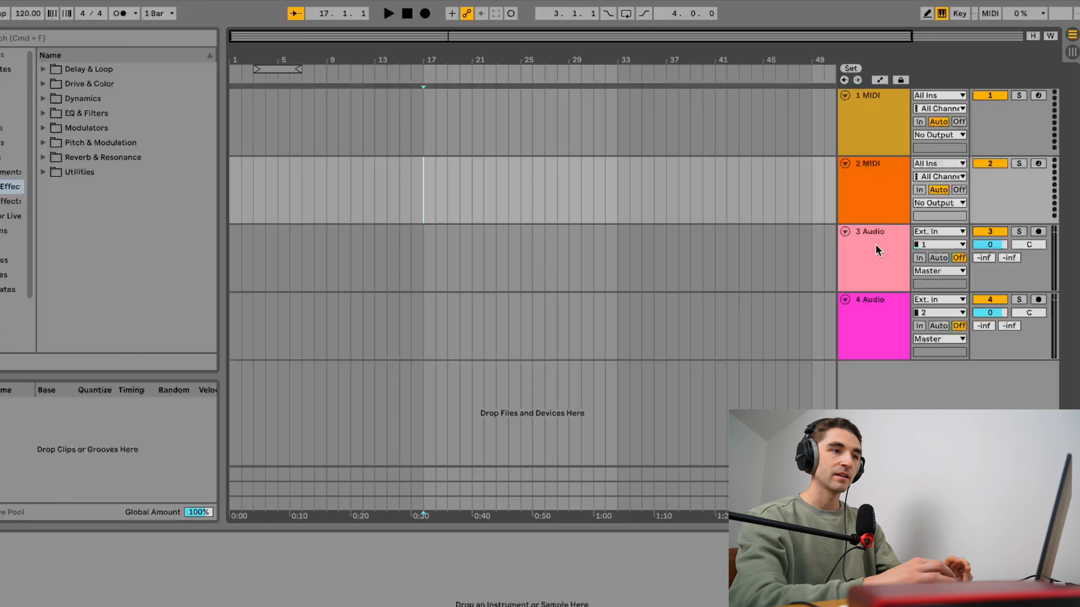
left_click(876, 205)
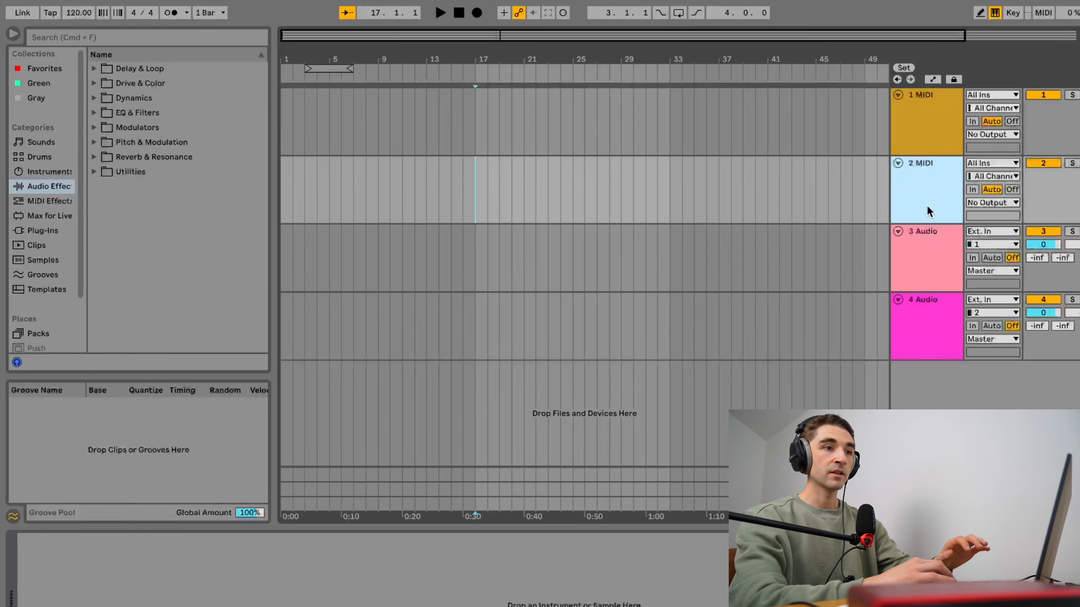
key("Delete")
left_click(924, 264)
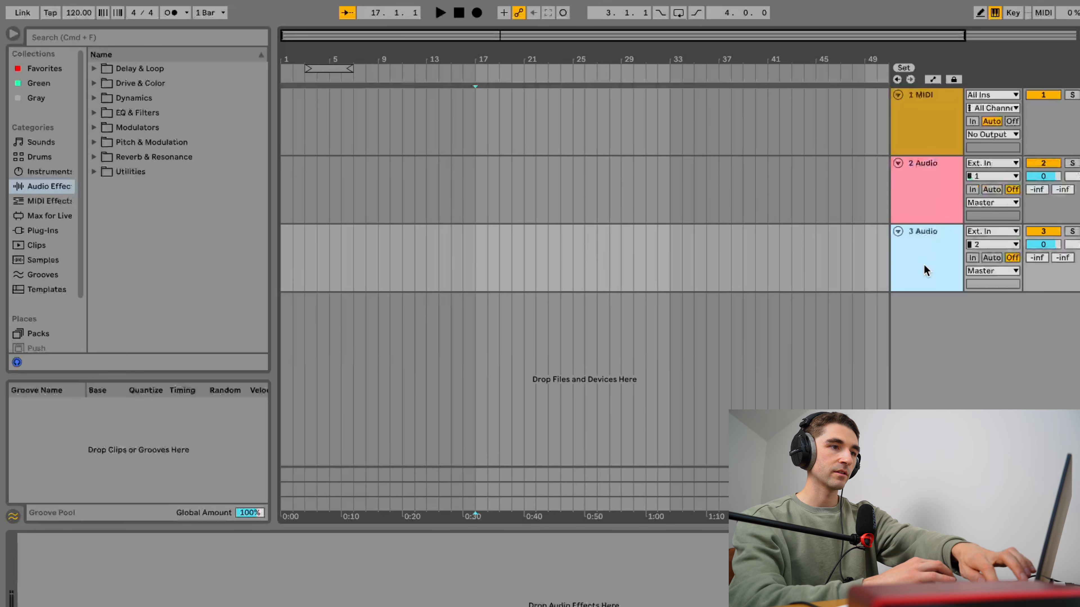
key("Delete")
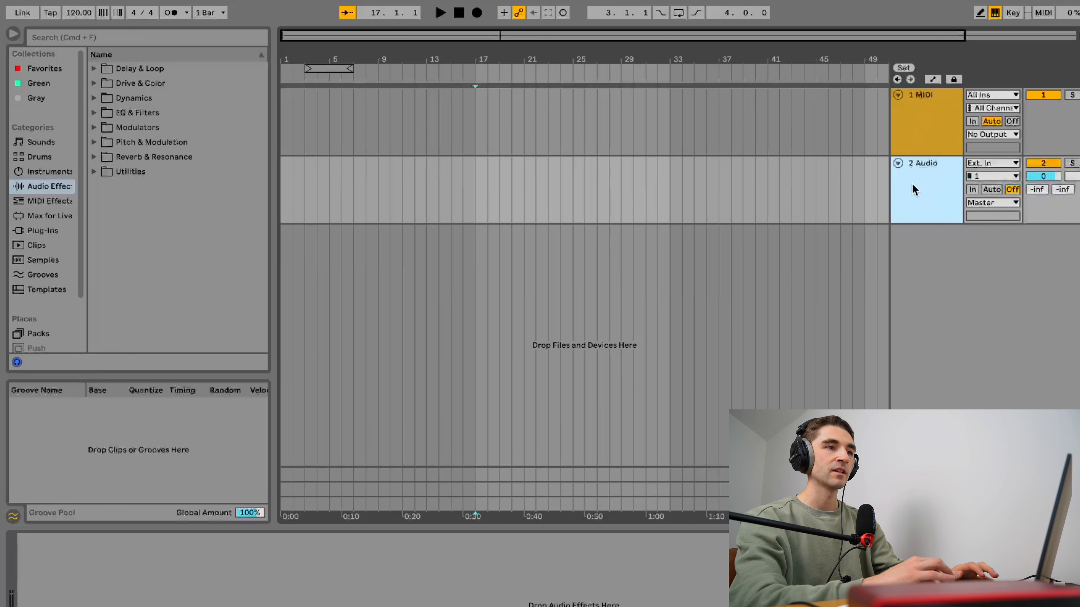
- Search all browser results for "kick" and place TopKick_07.wav on the audio track at bar 17
left_click(79, 38)
type("kick")
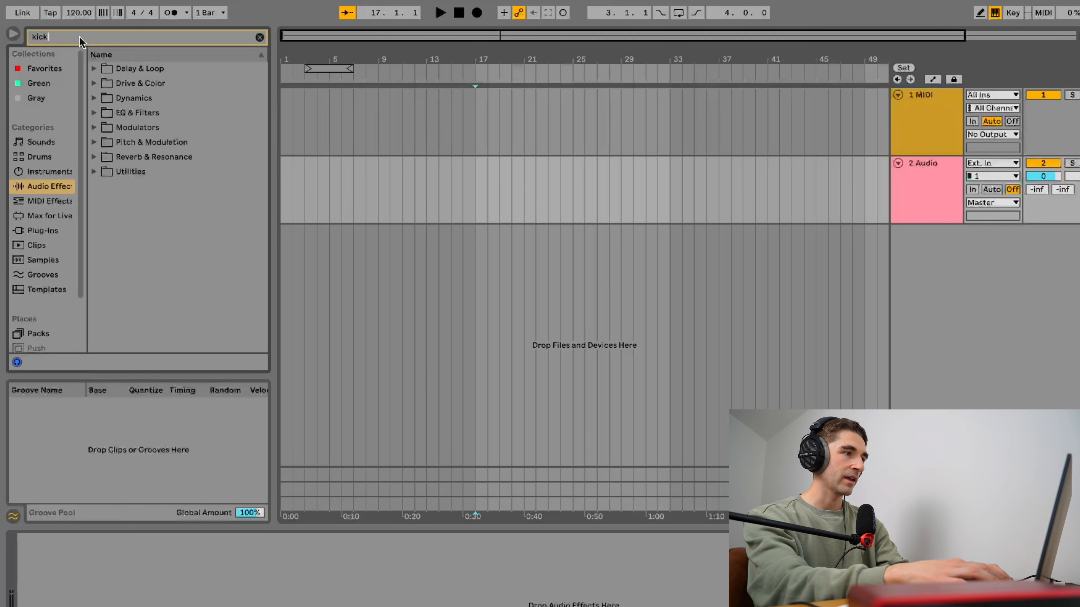
left_click(41, 306)
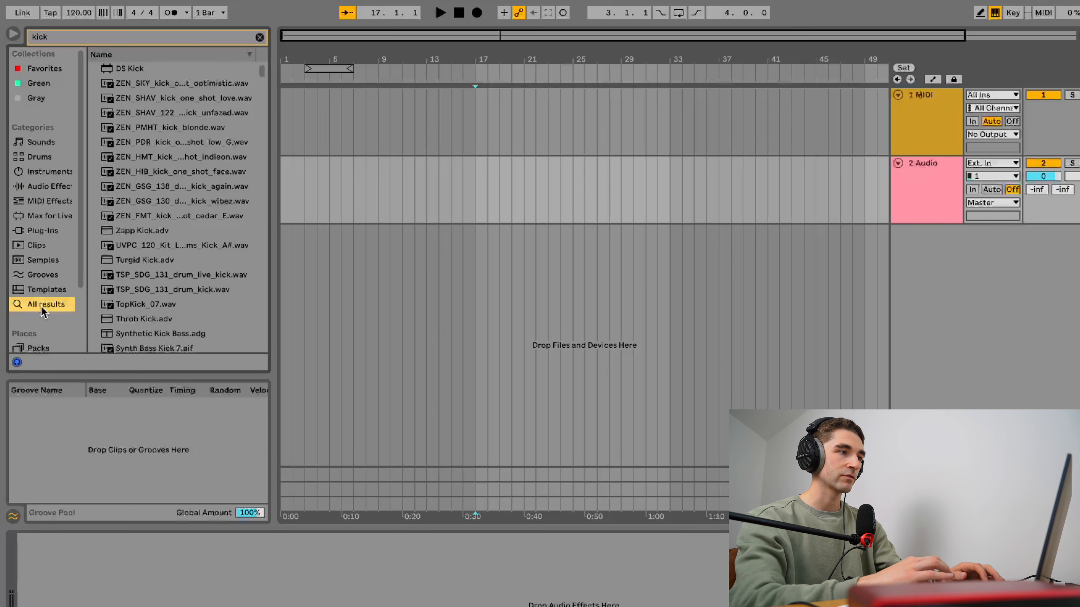
scroll(166, 235, "down", 2)
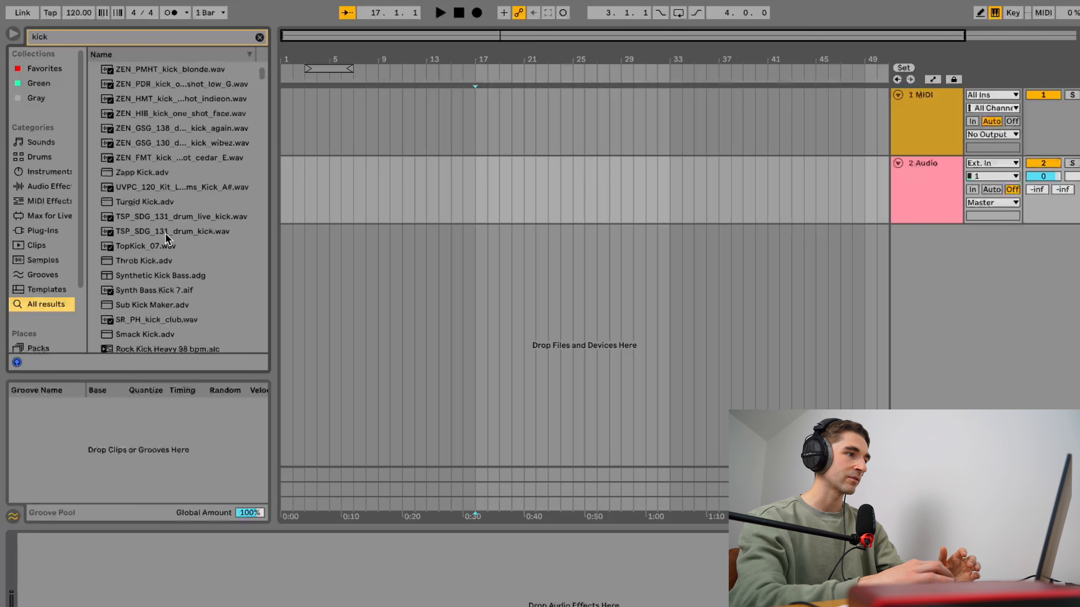
left_click(136, 246)
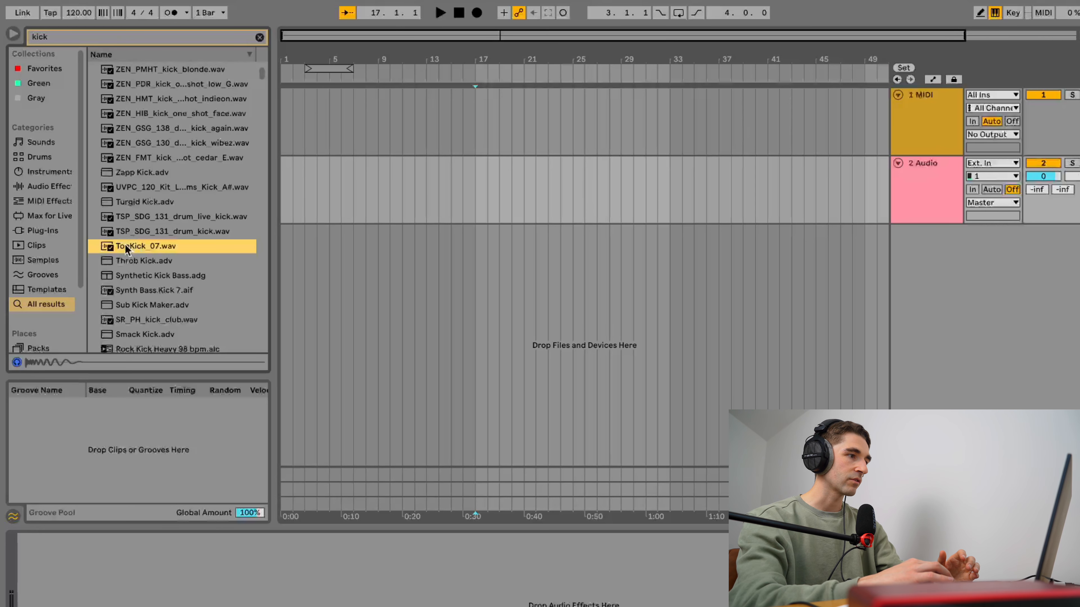
left_click_drag(105, 245, 484, 192)
scroll(445, 187, "up", 10)
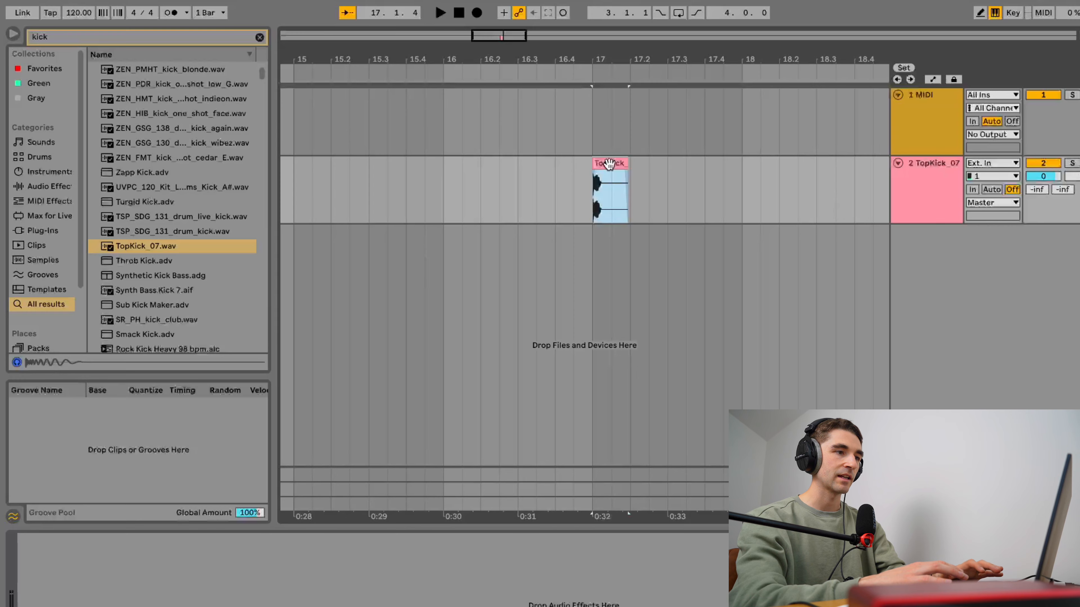
- Play back the kick clip on the audio track and undo its placement
scroll(609, 166, "right", 2)
key("space")
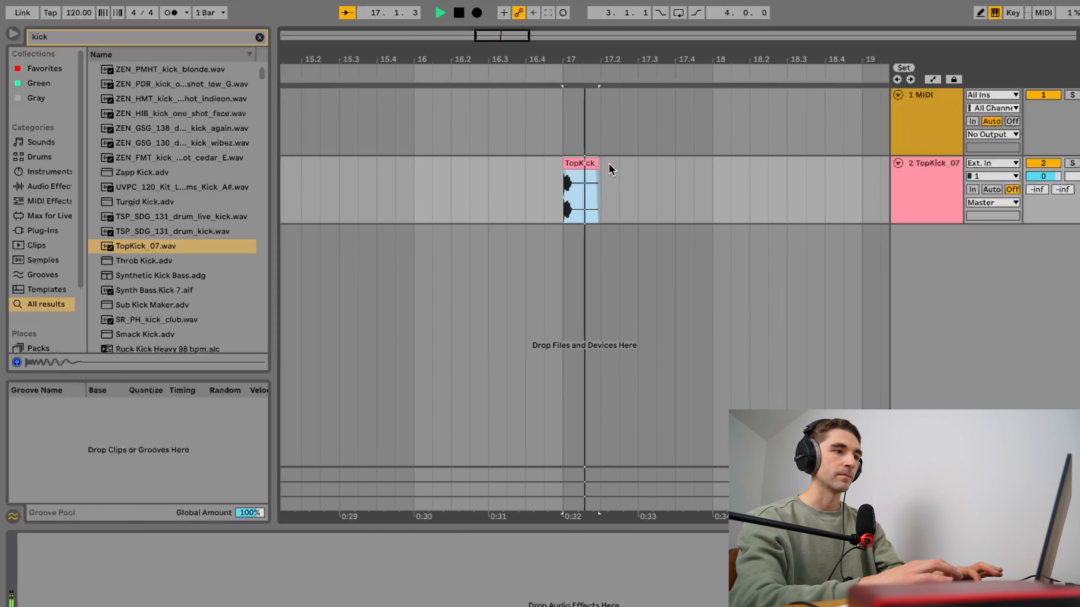
key("space")
key("space")
key("space")
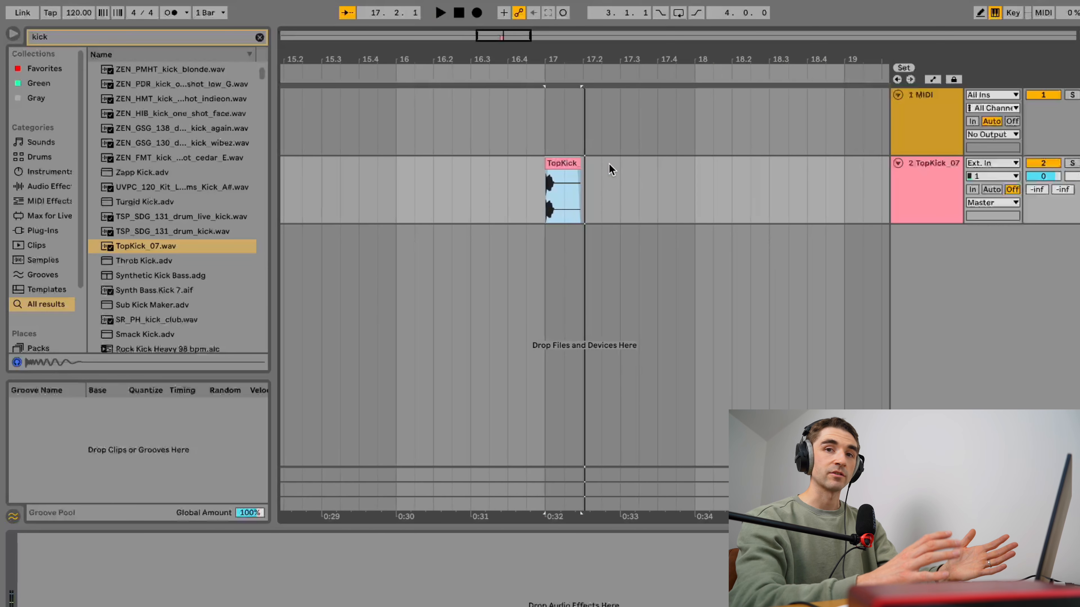
key("ctrl+z")
- Create an empty four-bar MIDI clip on the MIDI track from bar 17 to bar 21
left_click(507, 152)
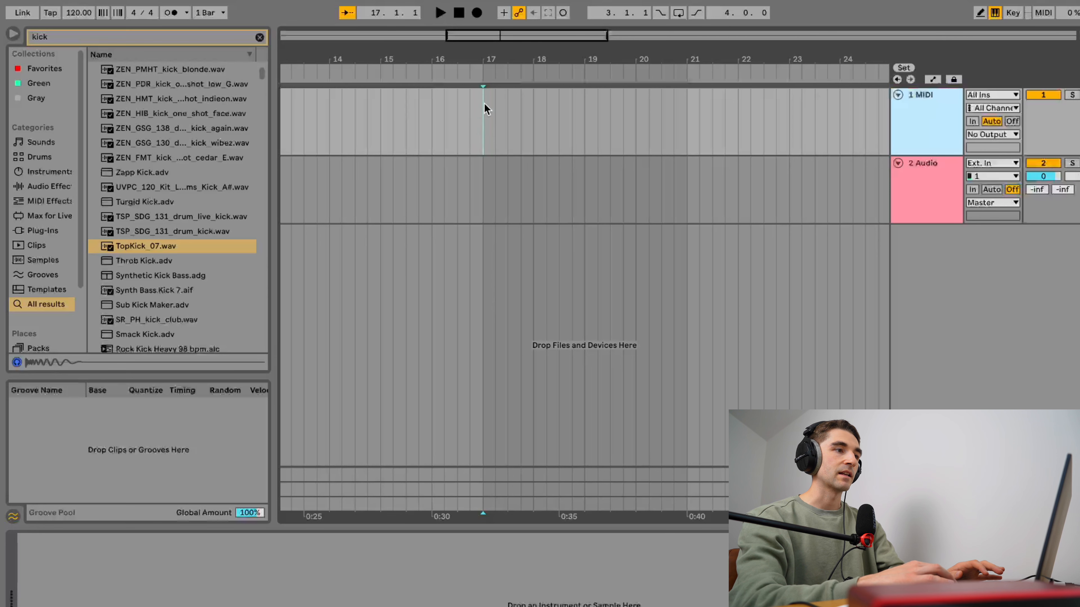
left_click_drag(484, 95, 681, 108)
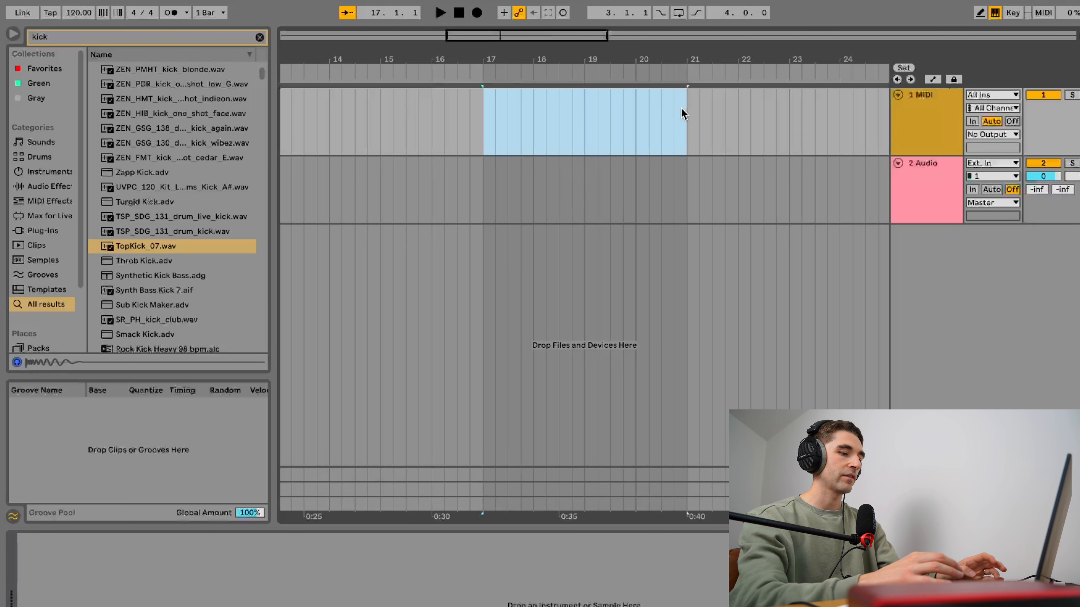
key("ctrl+shift+m")
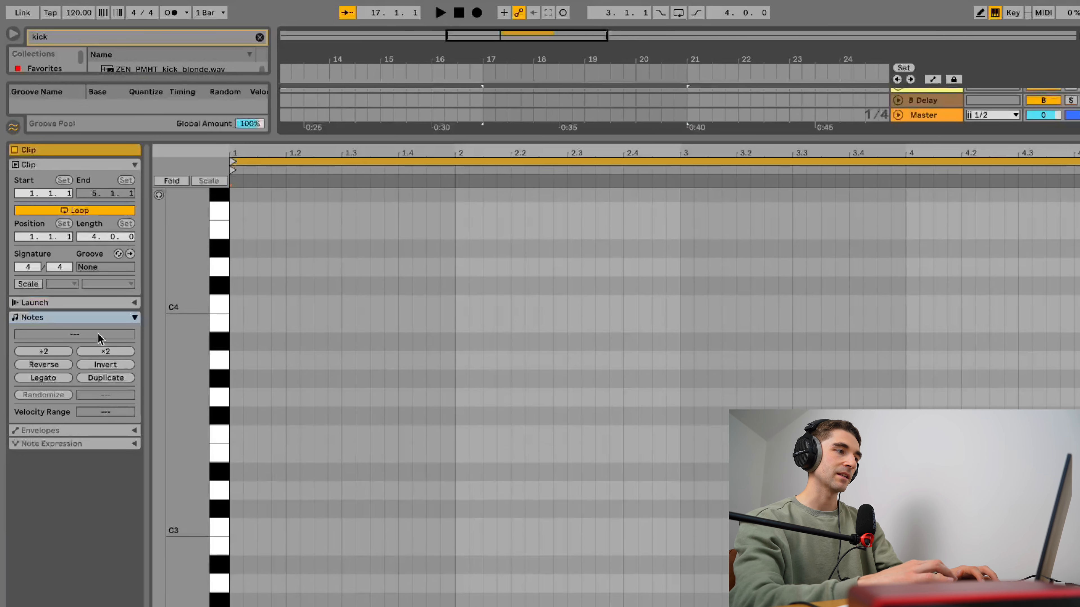
- Add four short notes, A3, C4, G#3 and C#4, to the MIDI clip's first bar, and delete the clip from the arrangement
double_click(263, 360)
double_click(306, 304)
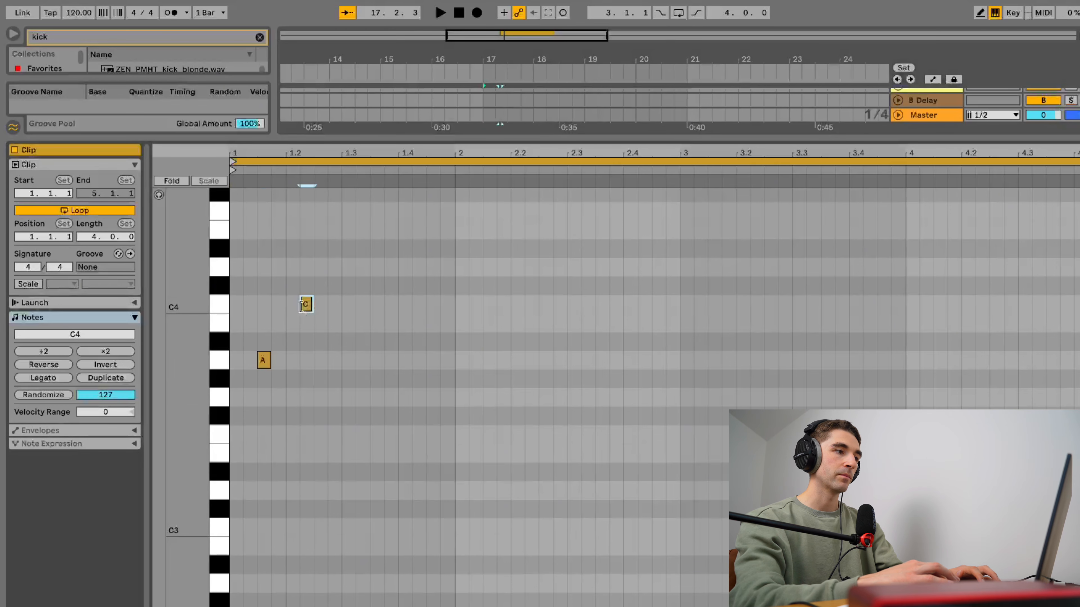
double_click(346, 380)
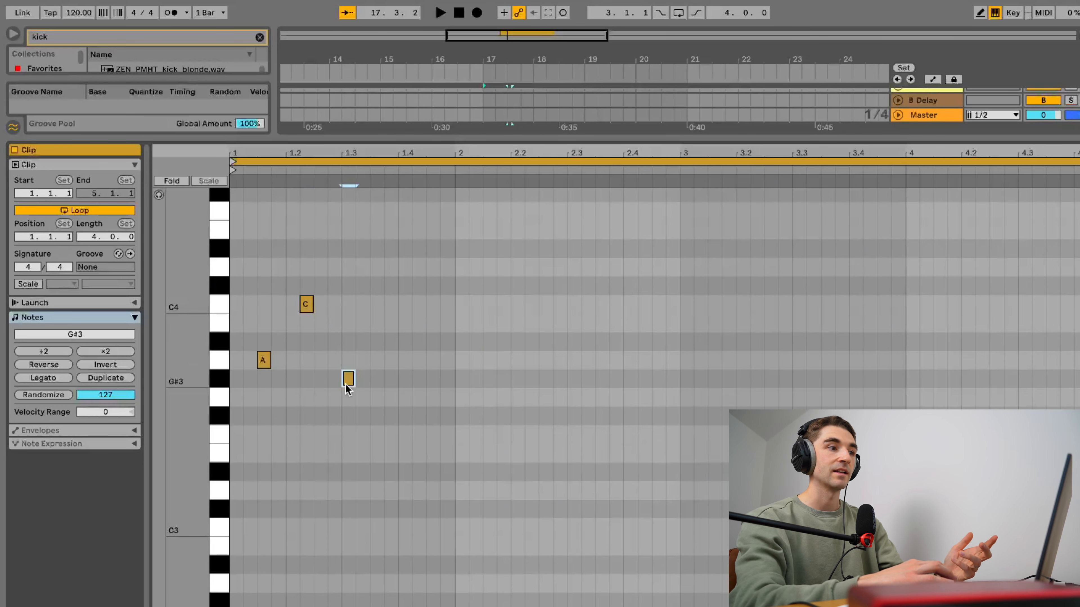
double_click(415, 285)
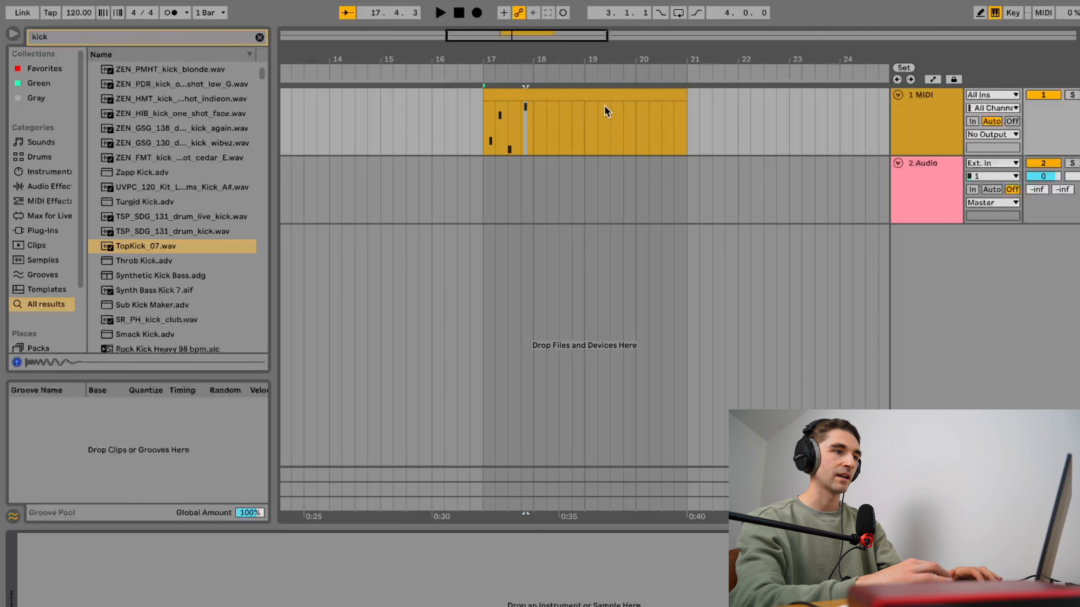
key("Delete")
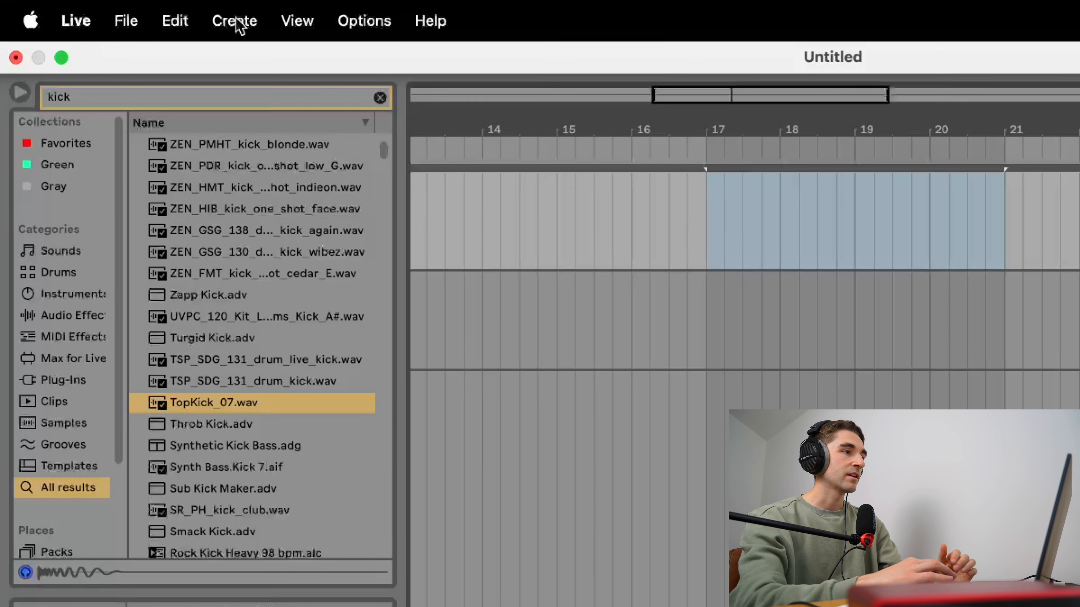
- Insert two additional MIDI tracks, the second one with the first MIDI track selected
left_click(235, 22)
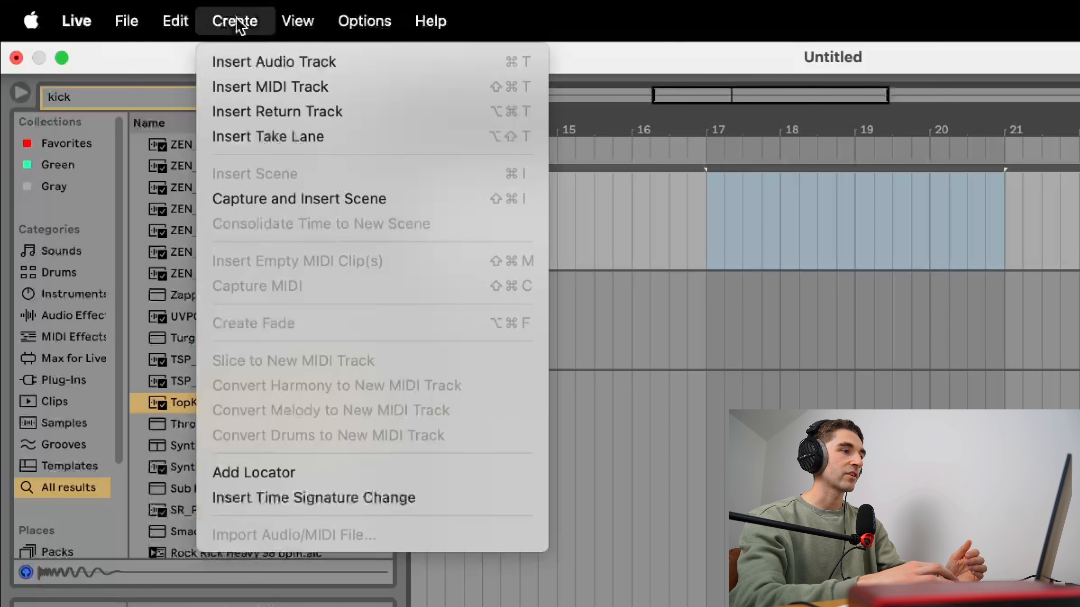
left_click(323, 87)
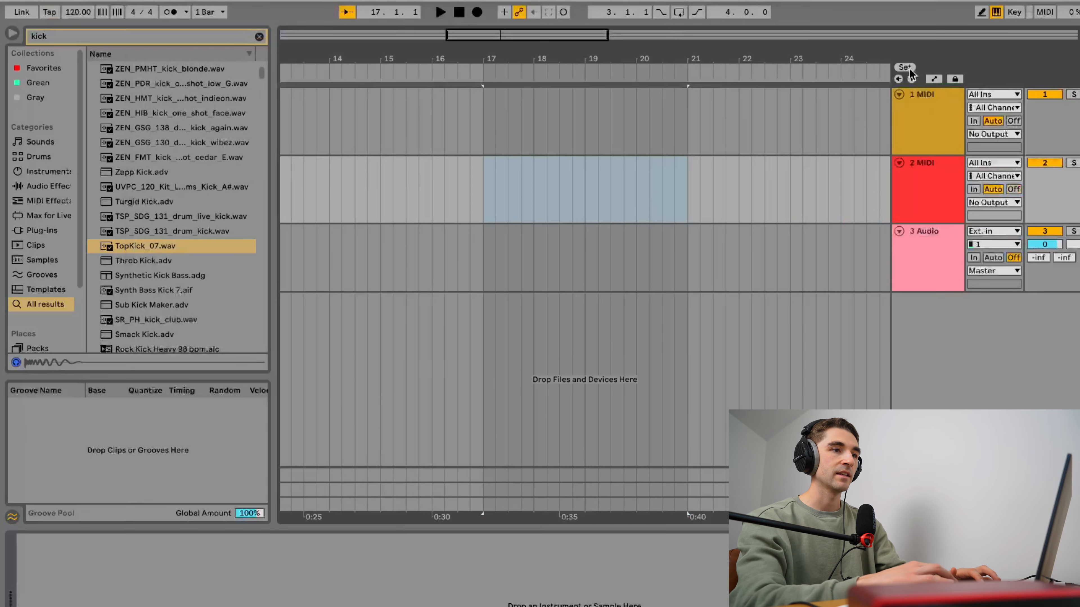
left_click(930, 128)
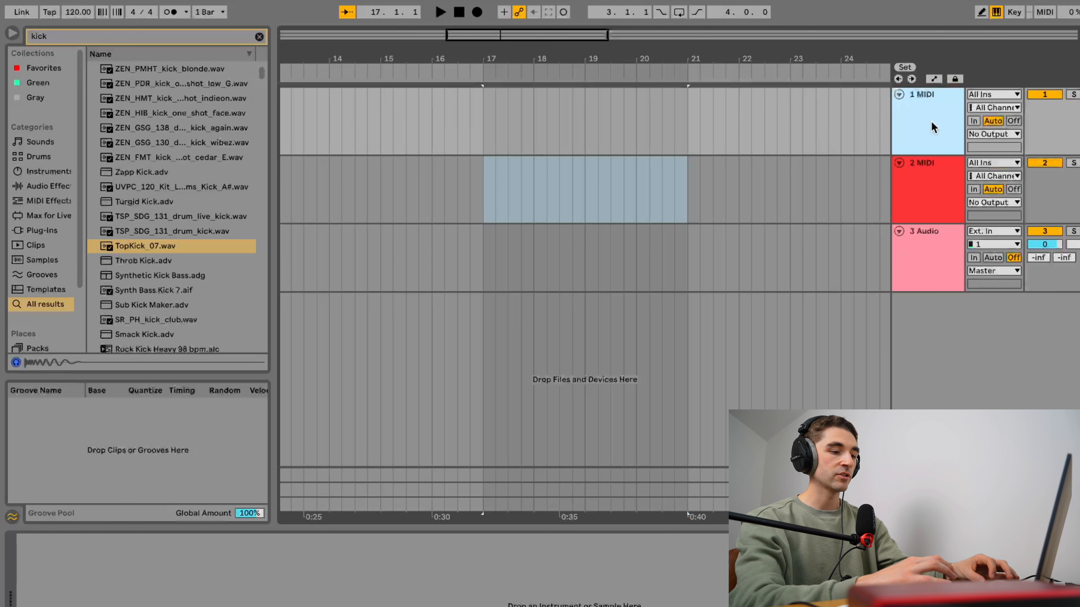
key("ctrl+shift+t")
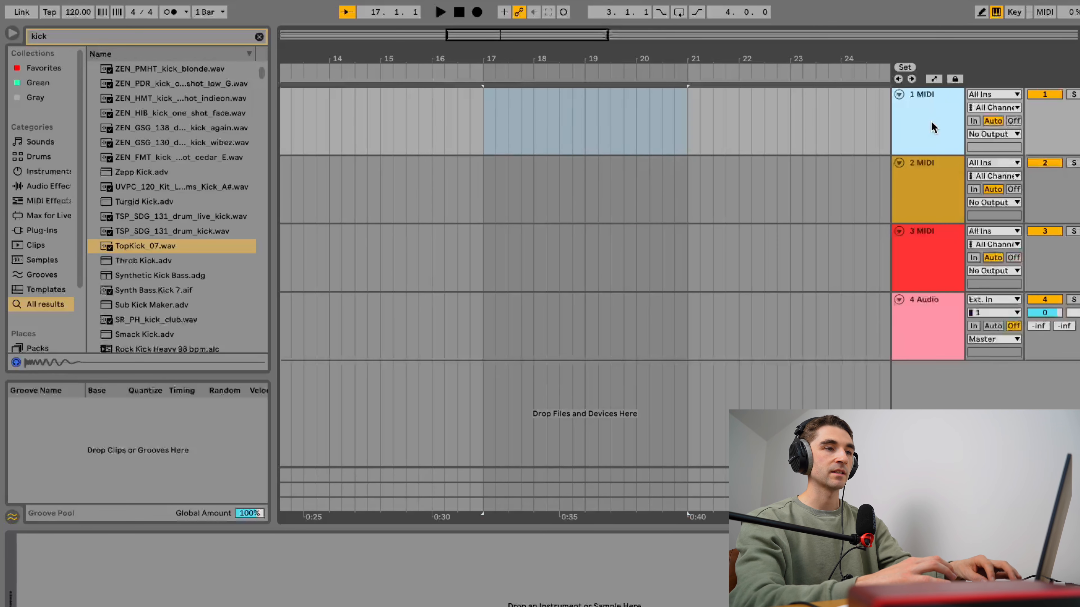
- Delete the two extra MIDI tracks
left_click(945, 181)
key("Delete")
key("Delete")
- Insert three additional audio tracks below the existing audio track
left_click(918, 188)
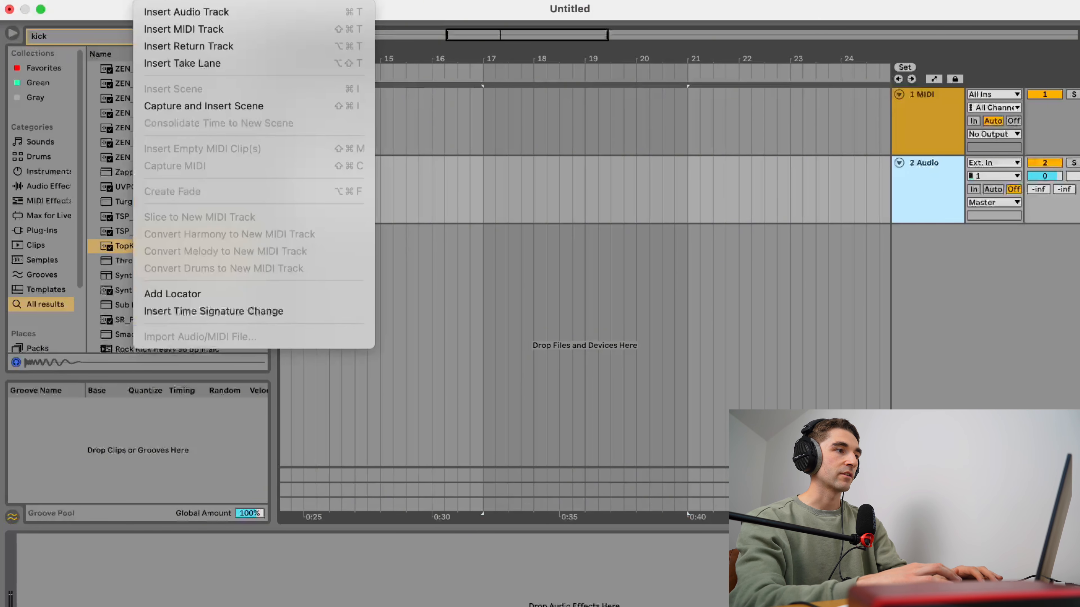
left_click(182, 13)
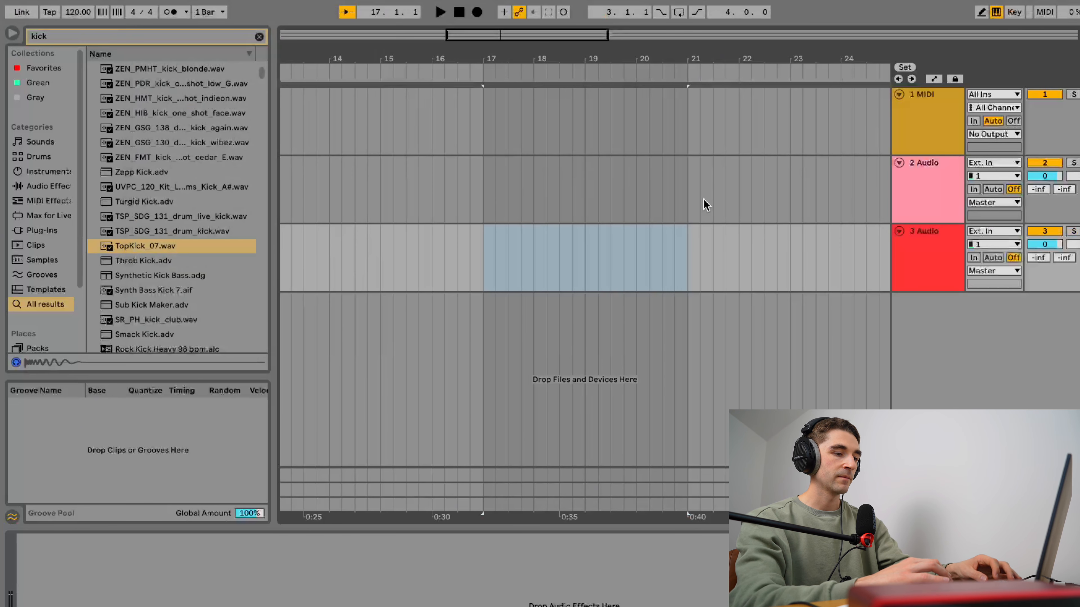
key("ctrl+t")
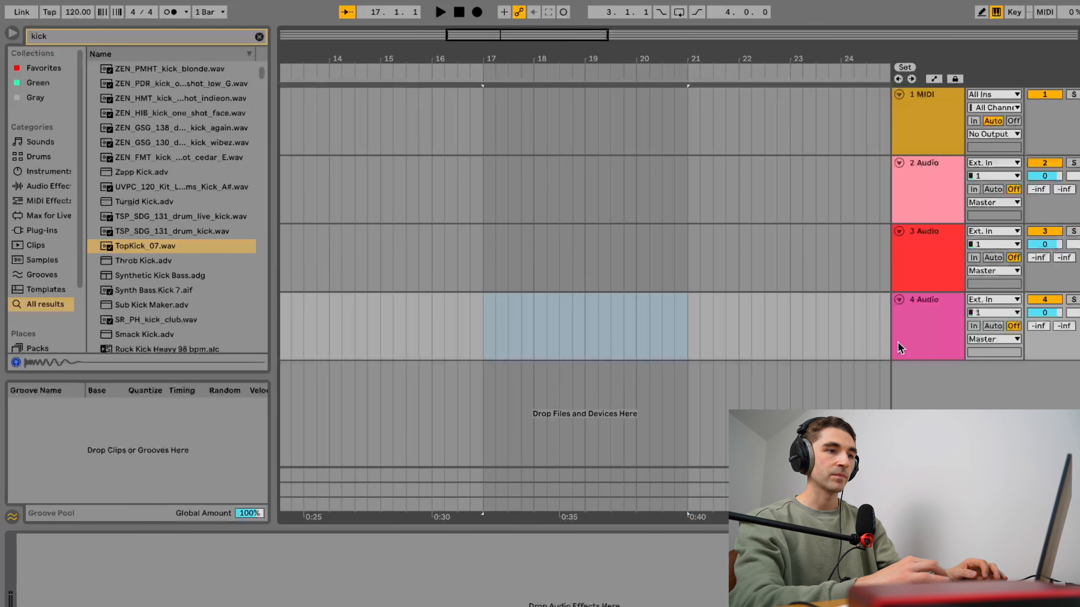
left_click(917, 322)
key("ctrl+t")
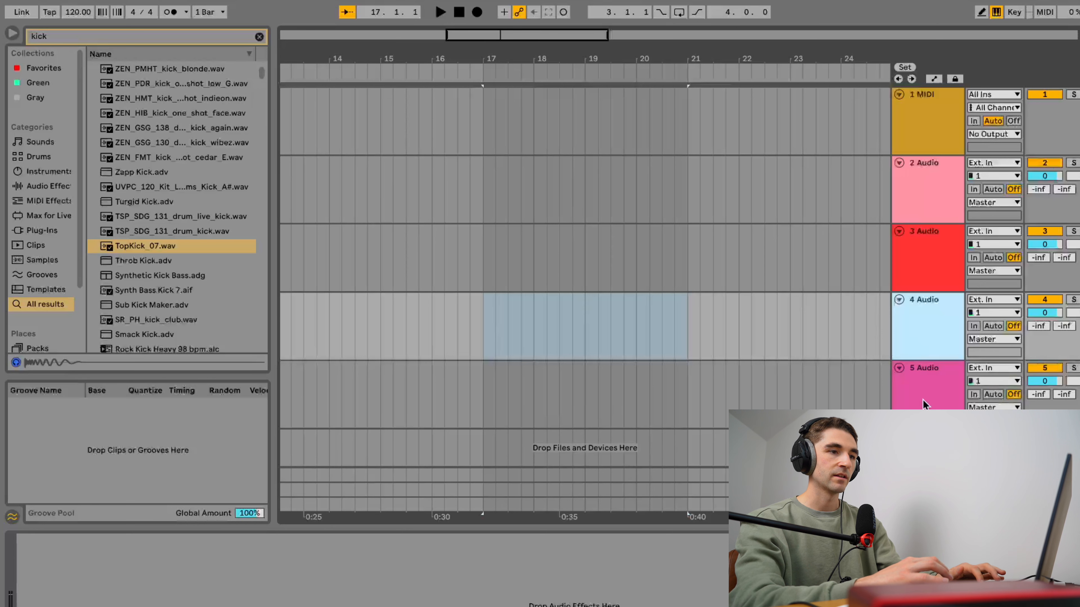
- Delete the three extra audio tracks
key("Delete")
key("Delete")
key("Delete")
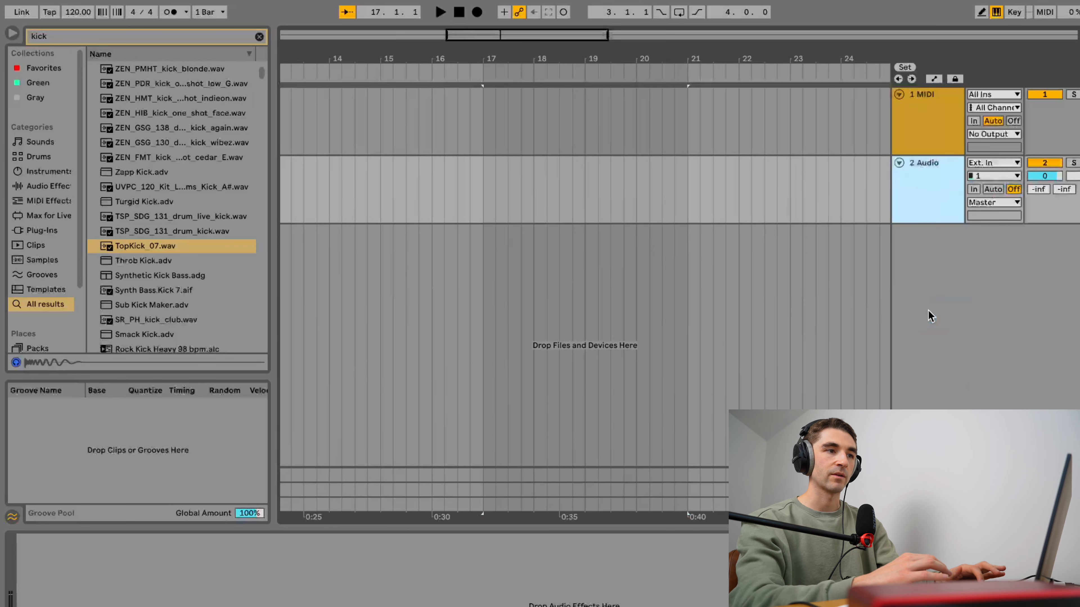
- Place the insert marker at bar 17 on the MIDI track and set the project tempo to 124 BPM
left_click(927, 132)
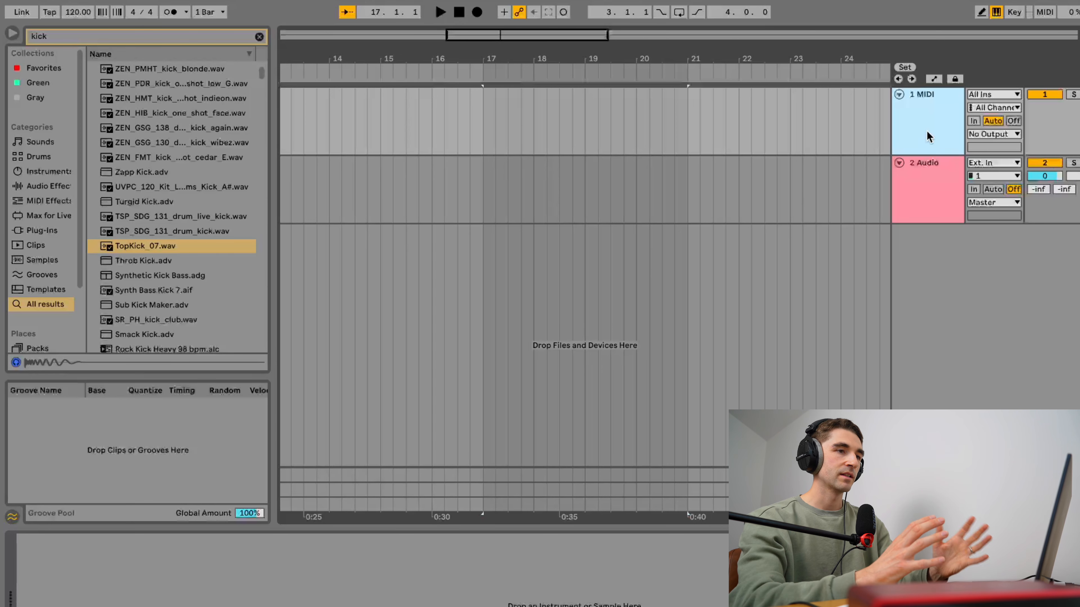
left_click(483, 95)
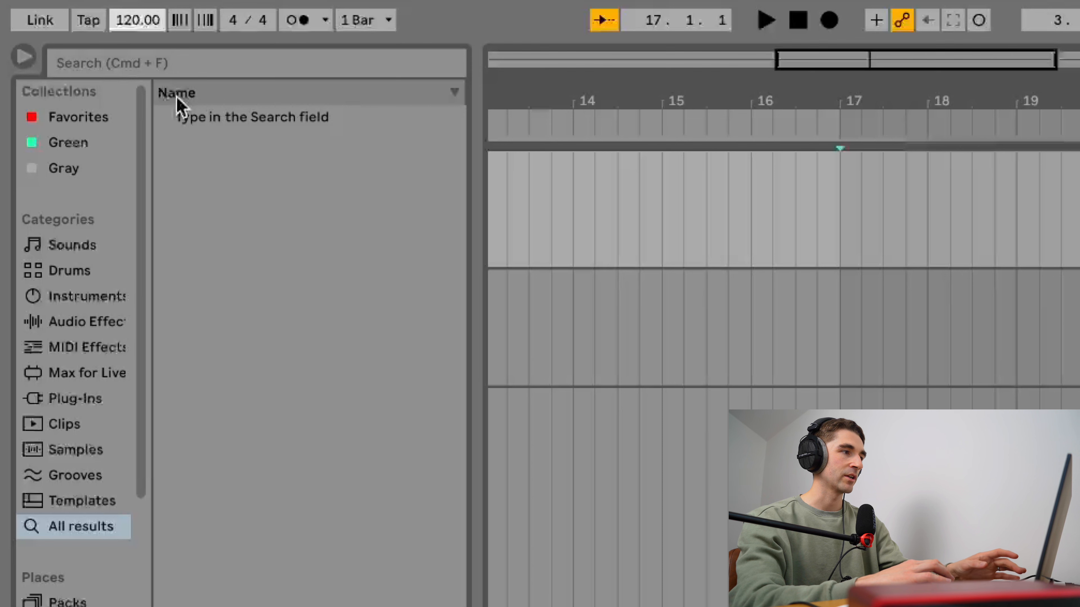
type("124")
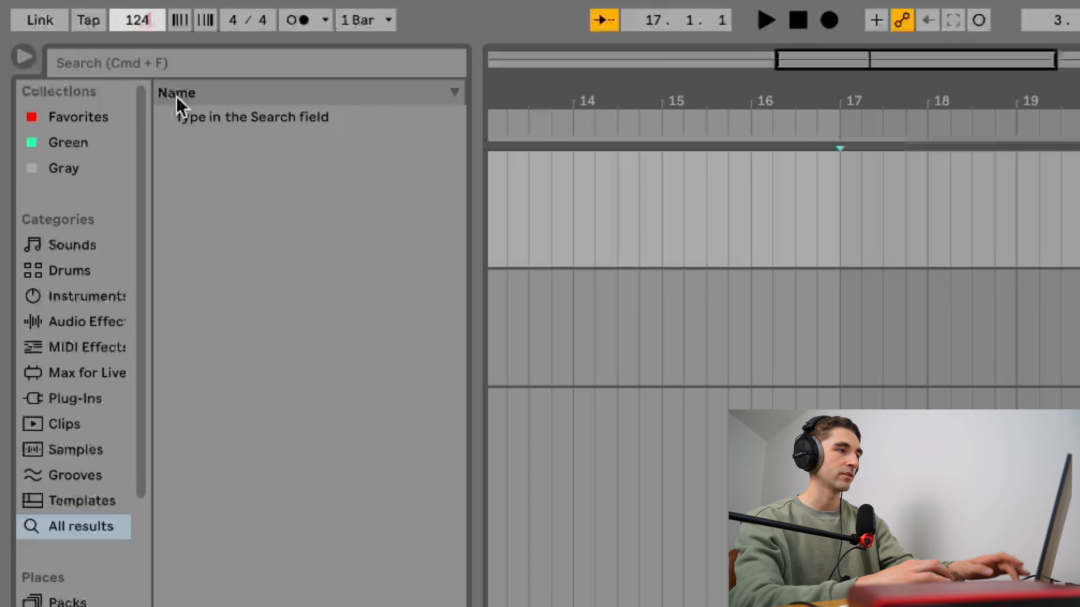
key("Return")
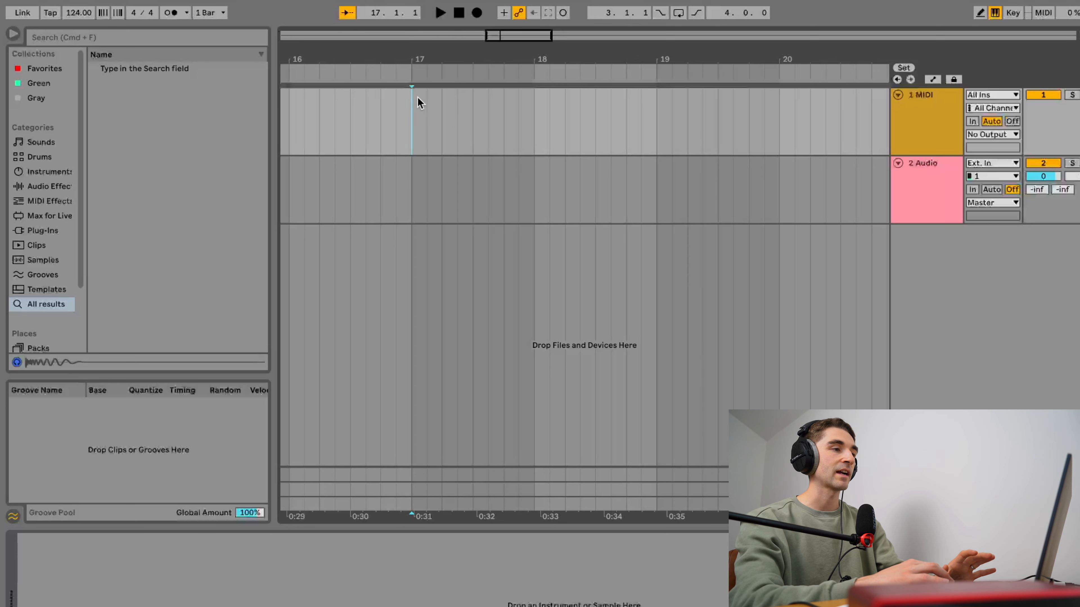
- Insert an empty four-bar MIDI clip on the MIDI track from bar 17 to bar 21
scroll(472, 133, "down", 3)
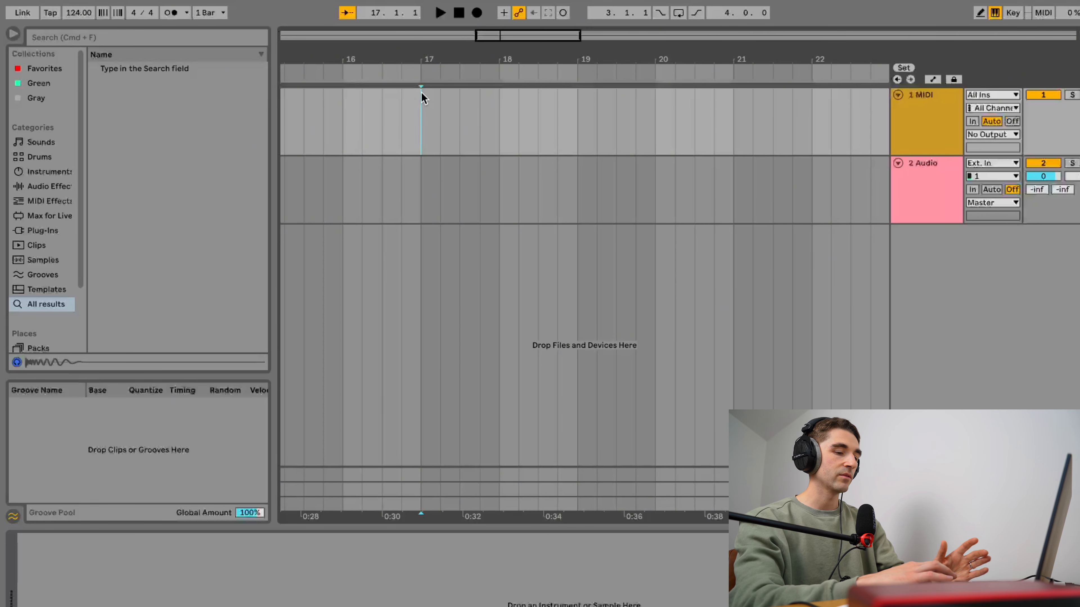
left_click_drag(421, 92, 728, 115)
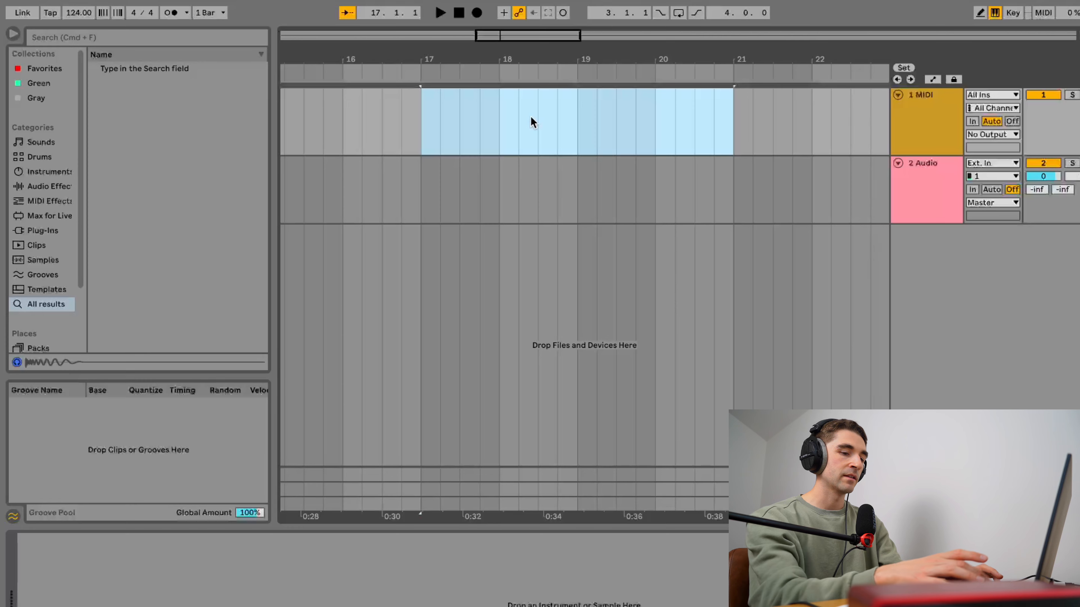
key("super+shift+m")
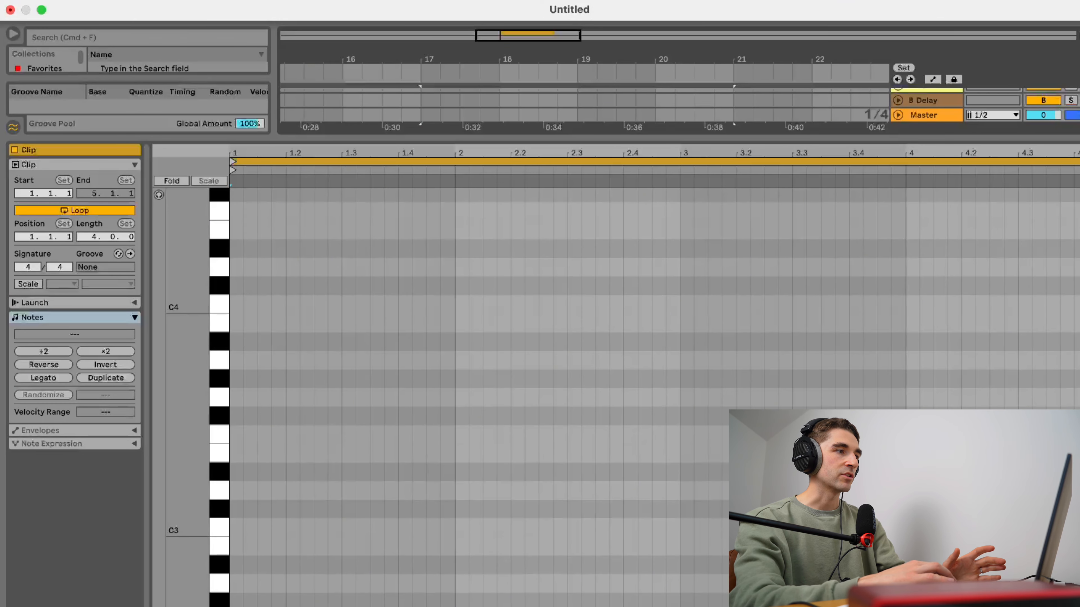
left_click(147, 6)
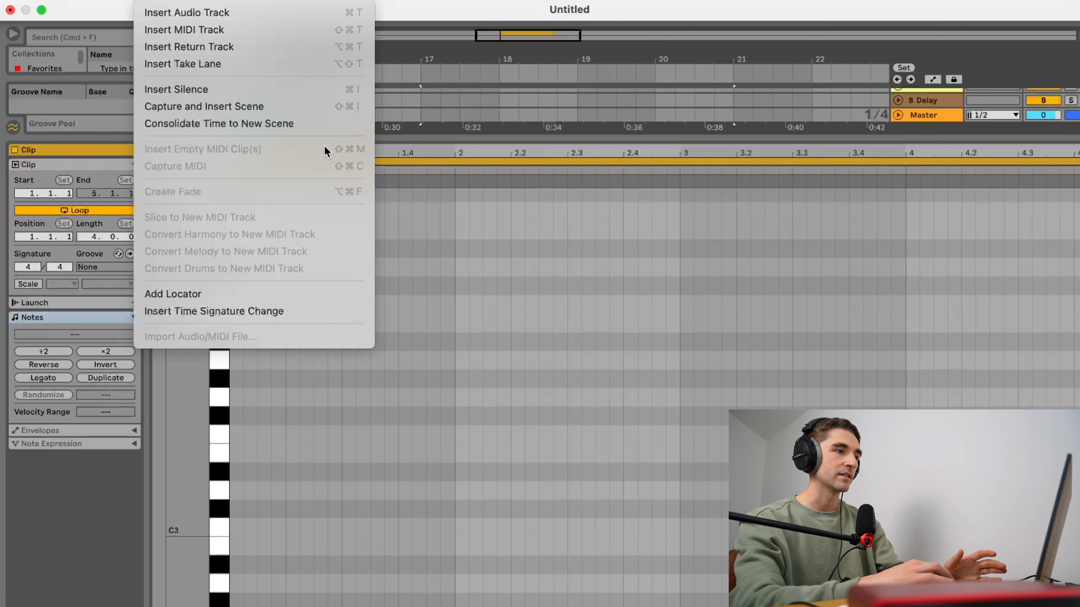
left_click(456, 230)
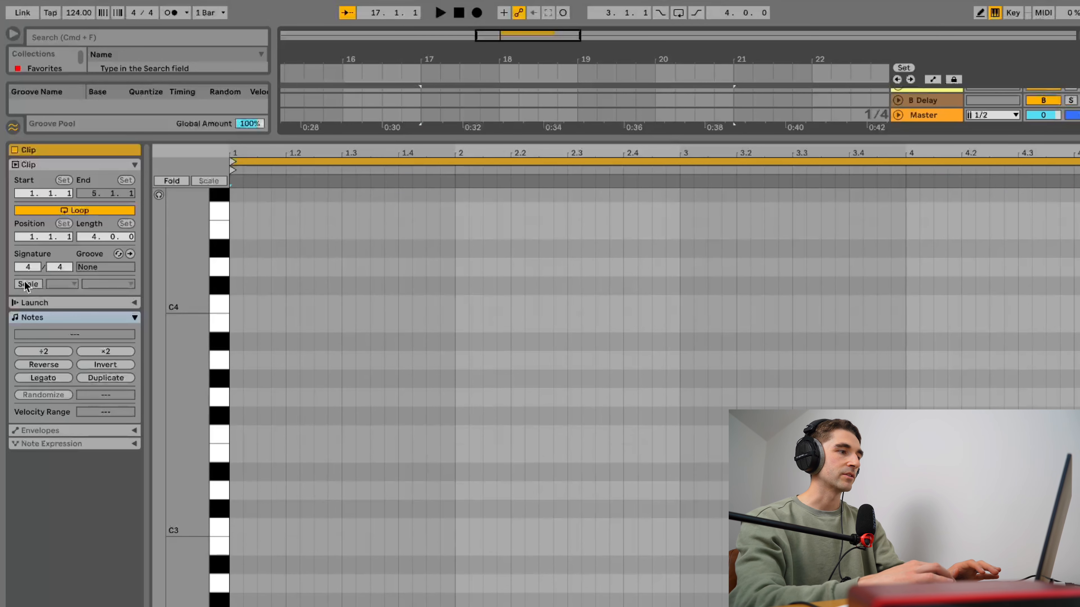
- Turn on the MIDI clip's scale highlighting, try the root notes D and E, and set the root back to C
left_click(28, 284)
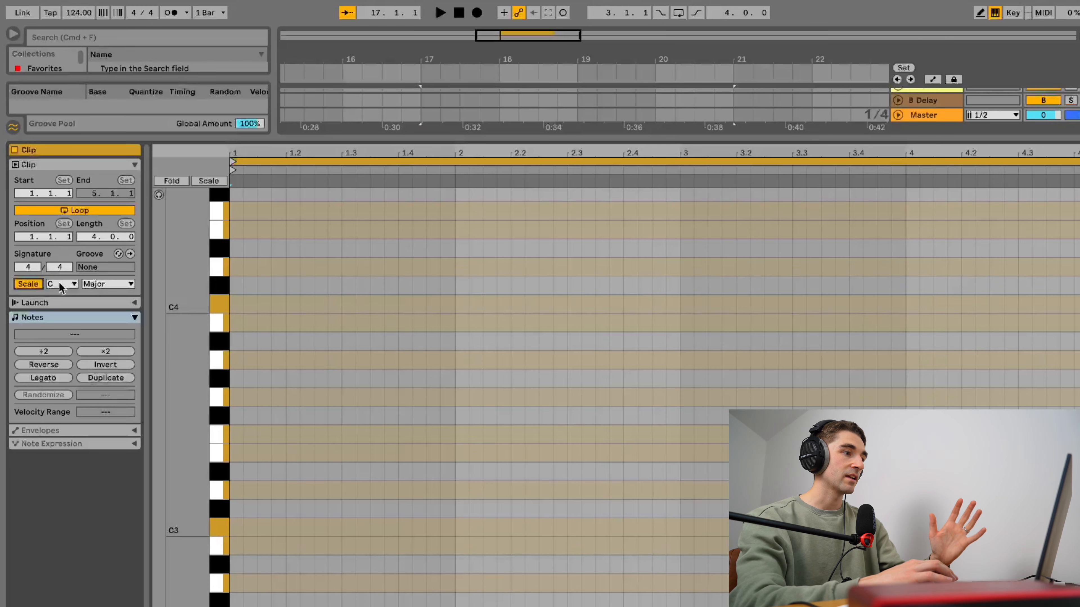
left_click(61, 284)
left_click(61, 322)
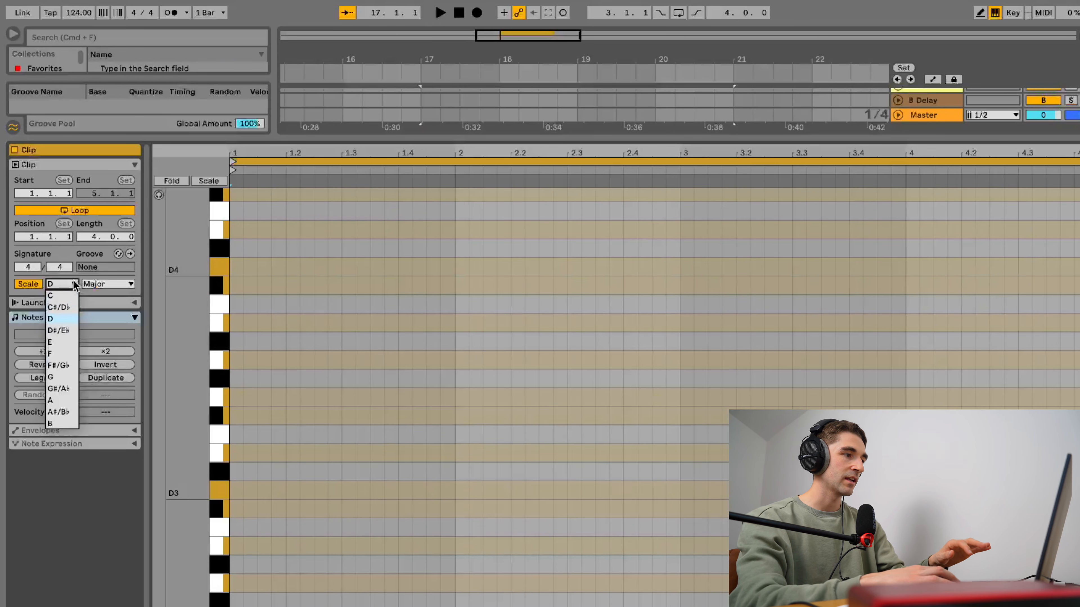
left_click(67, 342)
left_click(52, 288)
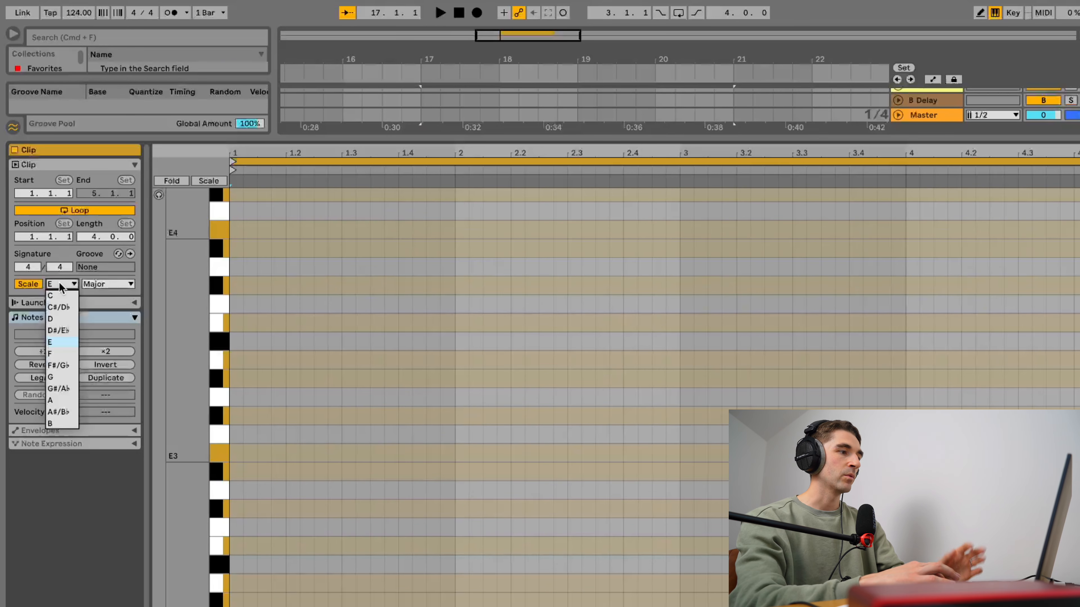
left_click(66, 296)
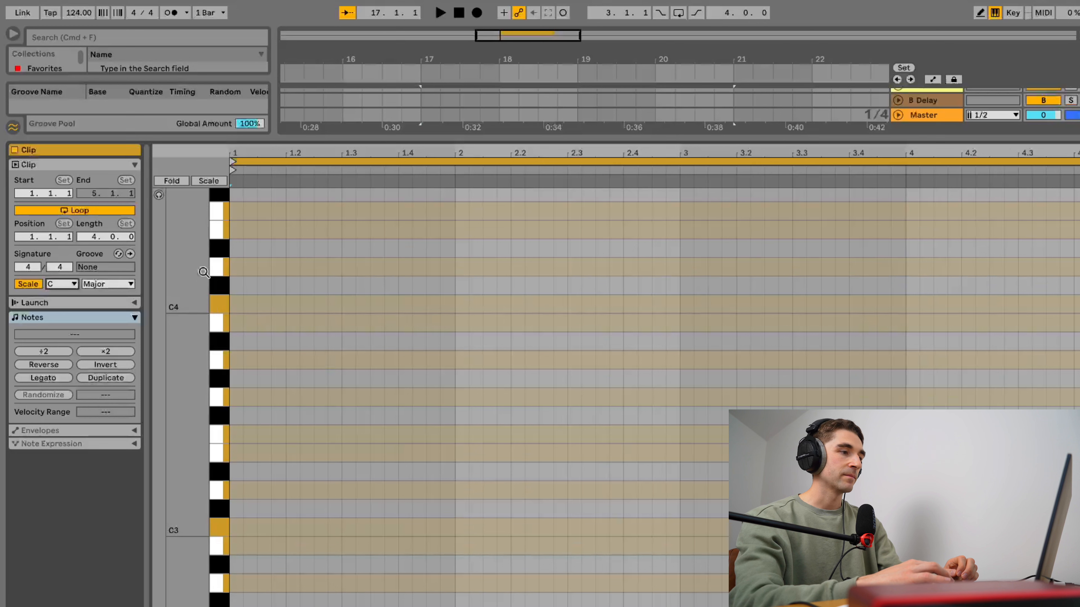
- Draw a one-beat B3 note at the clip's start and a one-beat D4 note at beat 1.2
double_click(236, 321)
left_click_drag(242, 322, 286, 322)
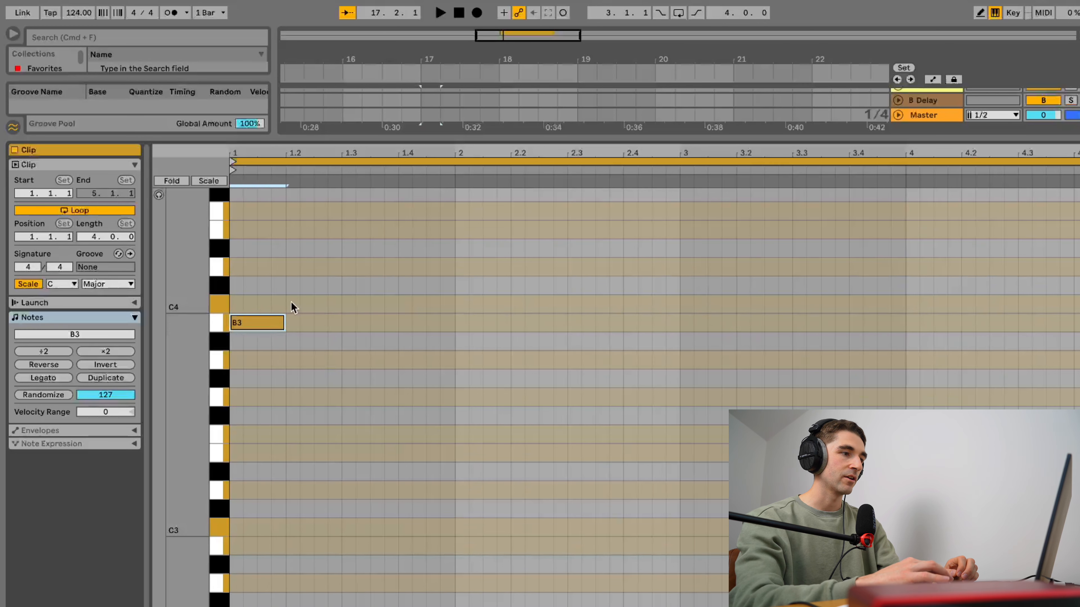
double_click(292, 266)
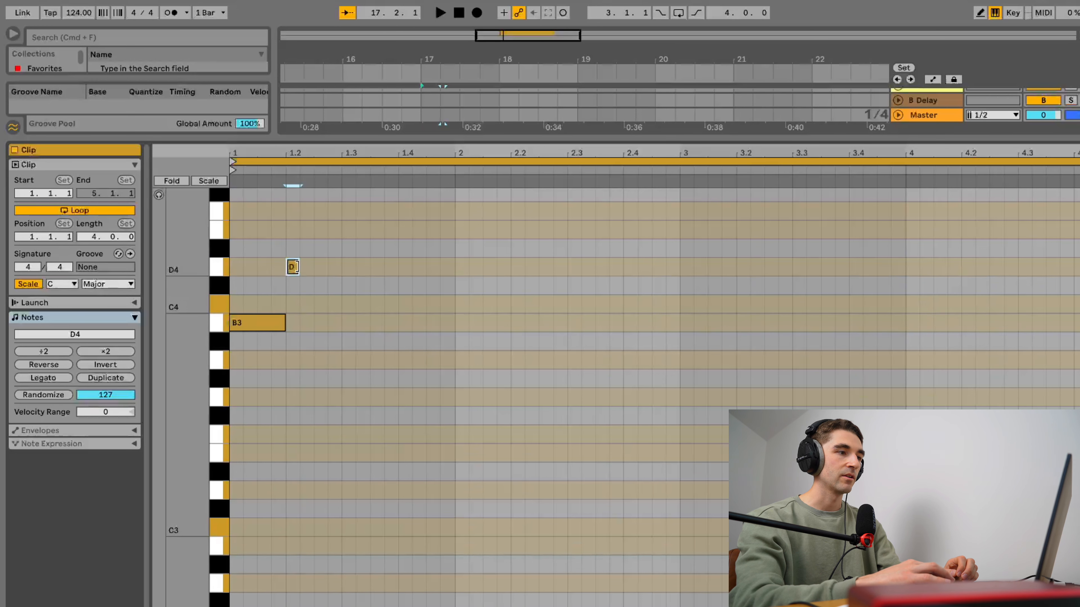
left_click_drag(298, 267, 340, 267)
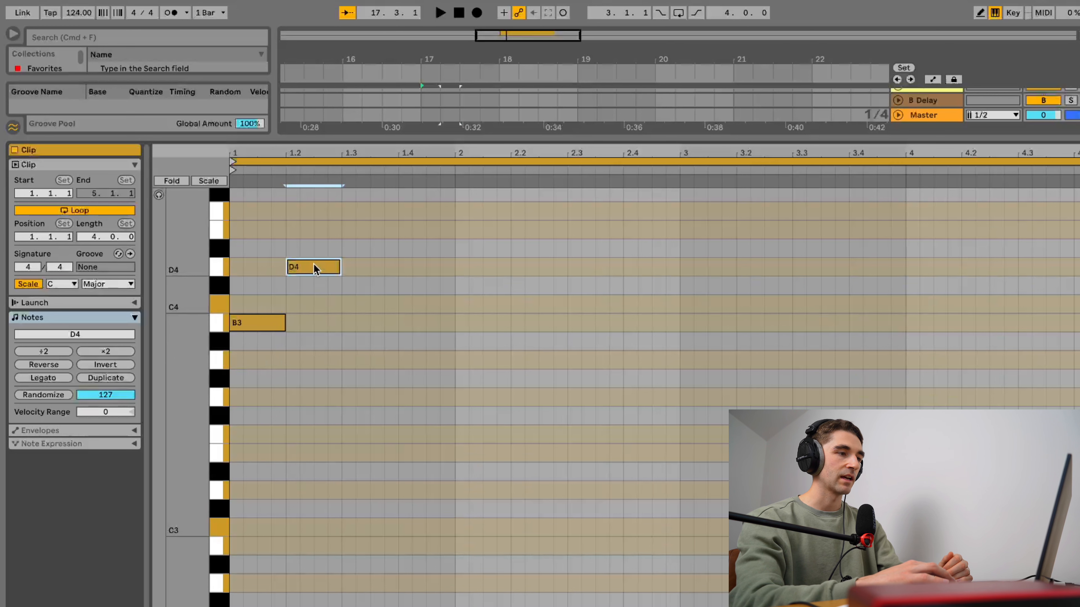
- Move the D4 note up to D#4 and back down a semitone, and add a short A3 note at beat 1.3
left_click_drag(313, 267, 316, 249)
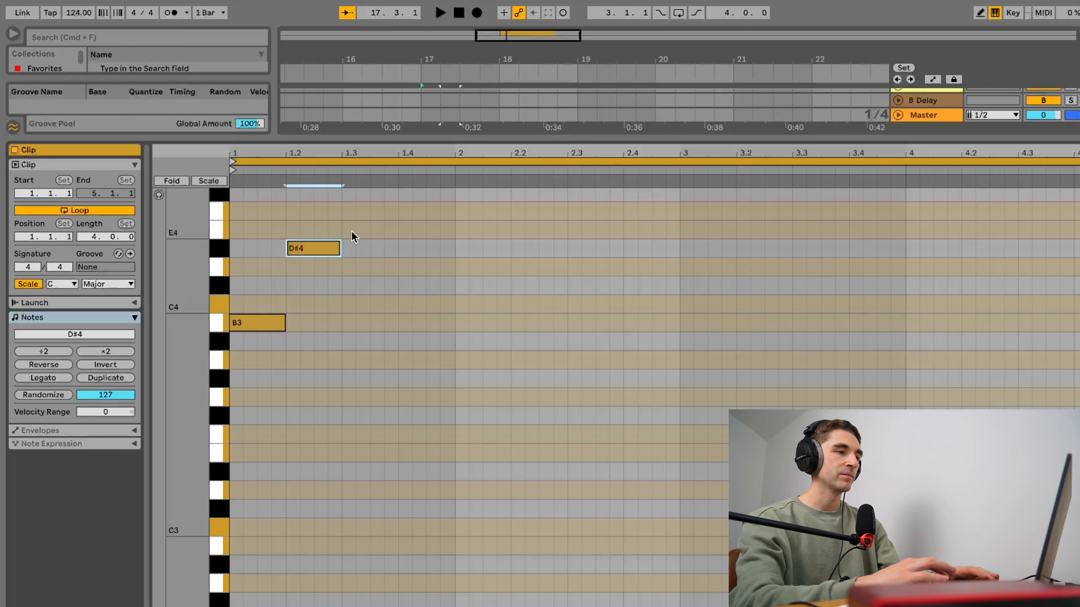
key("Down")
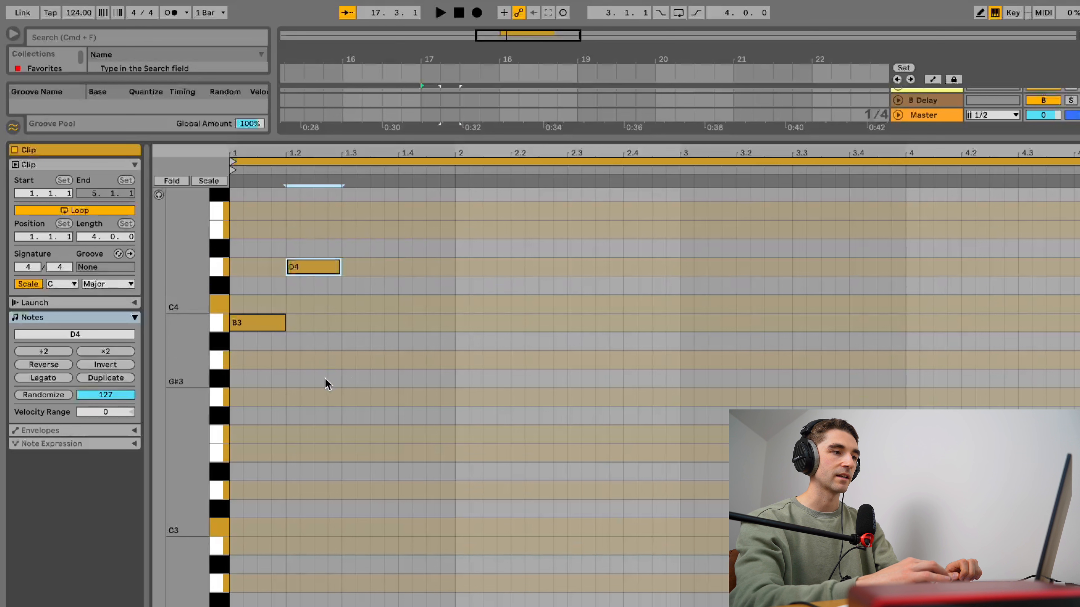
double_click(348, 360)
left_click_drag(359, 362, 402, 360)
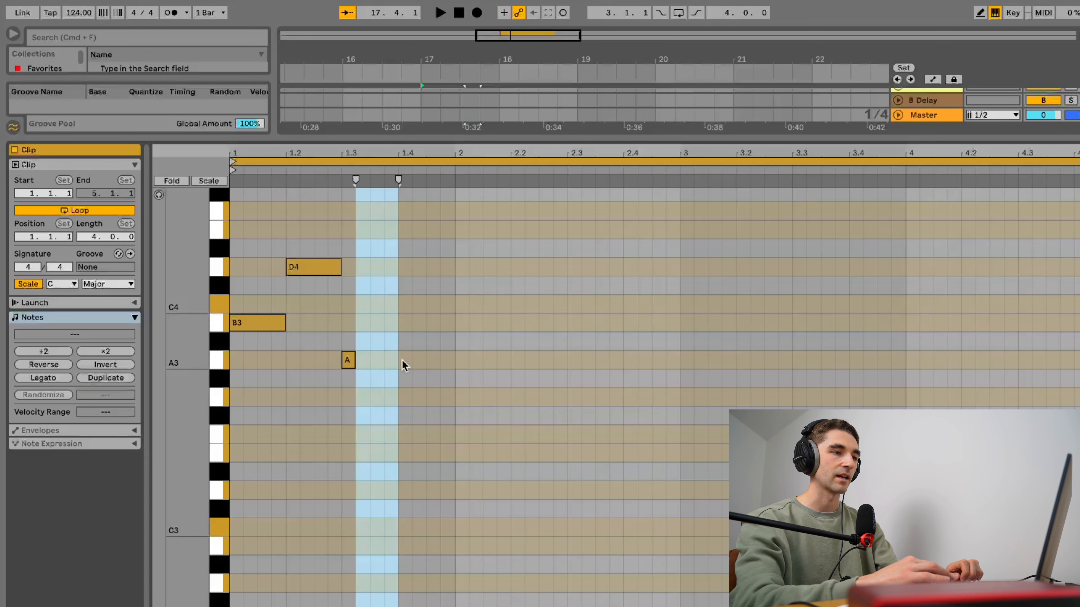
- Undo all the notes drawn in the MIDI clip
key("super+z")
key("super+z")
key("super+z")
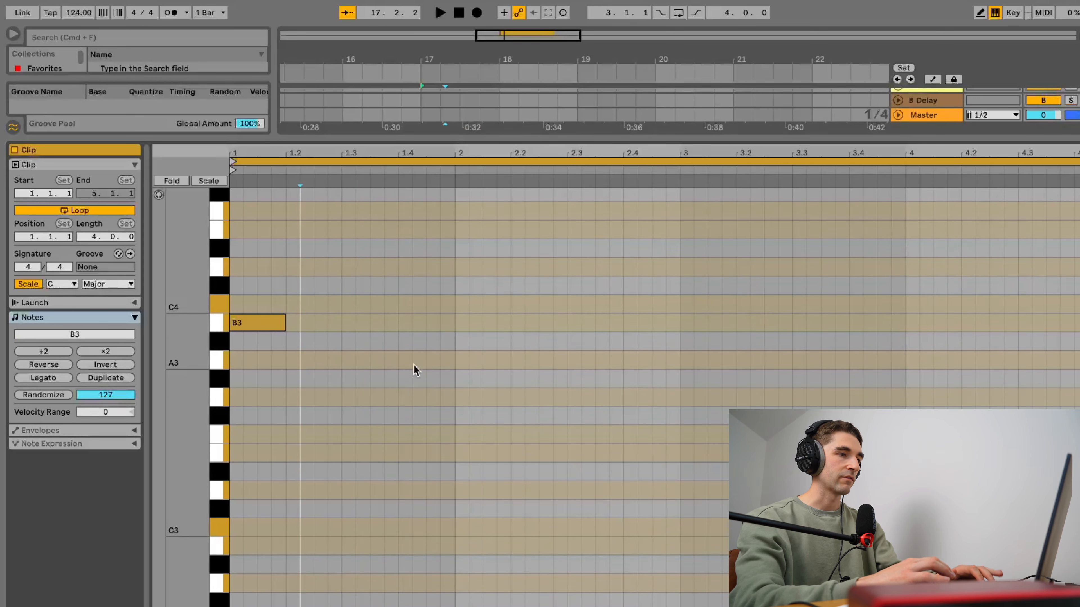
key("super+z")
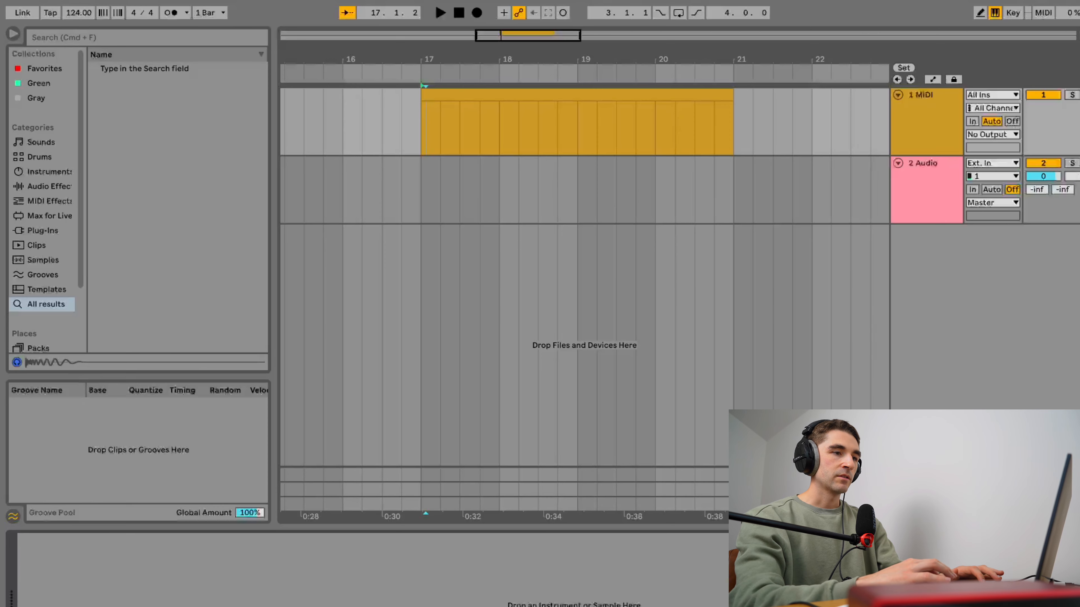
- Move the audio track above the MIDI track
left_click(554, 97)
left_click(921, 190)
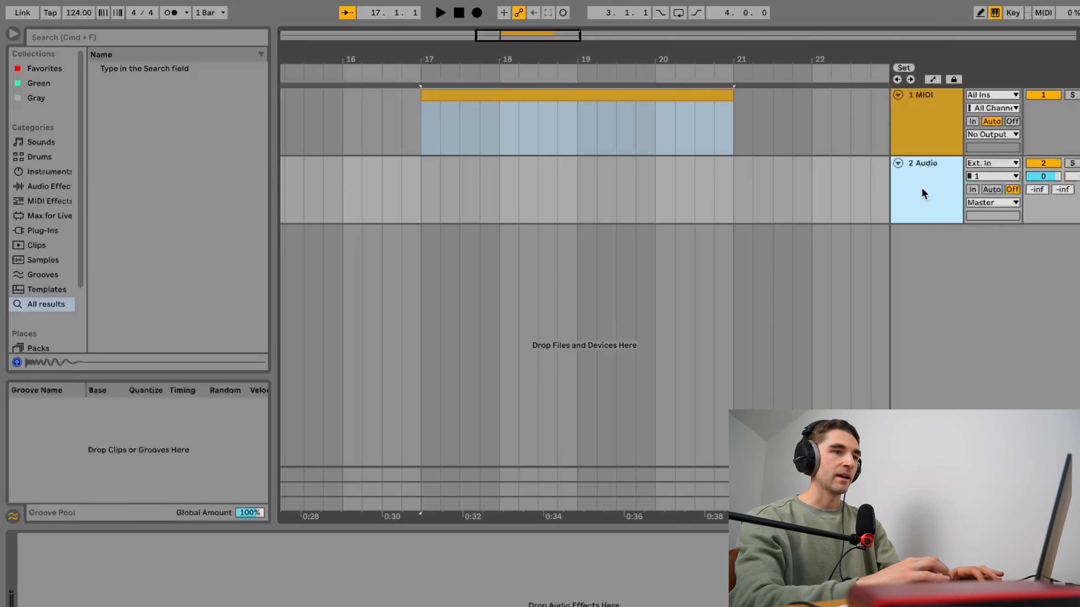
left_click_drag(923, 202, 920, 107)
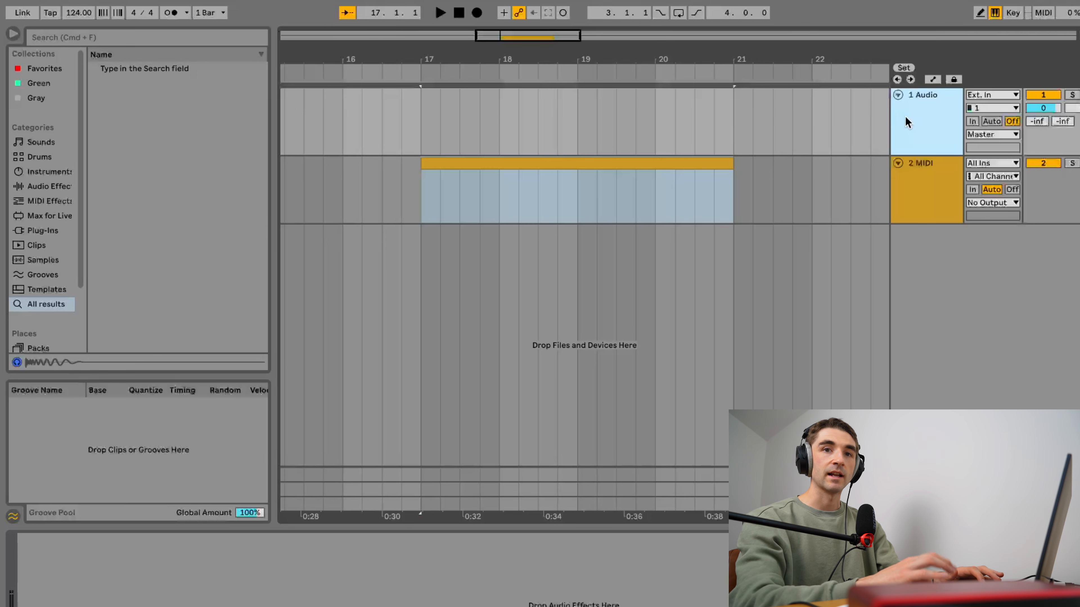
- Search the browser for "kick" and place TopKick_07.wav on the audio track at bar 17
left_click(94, 40)
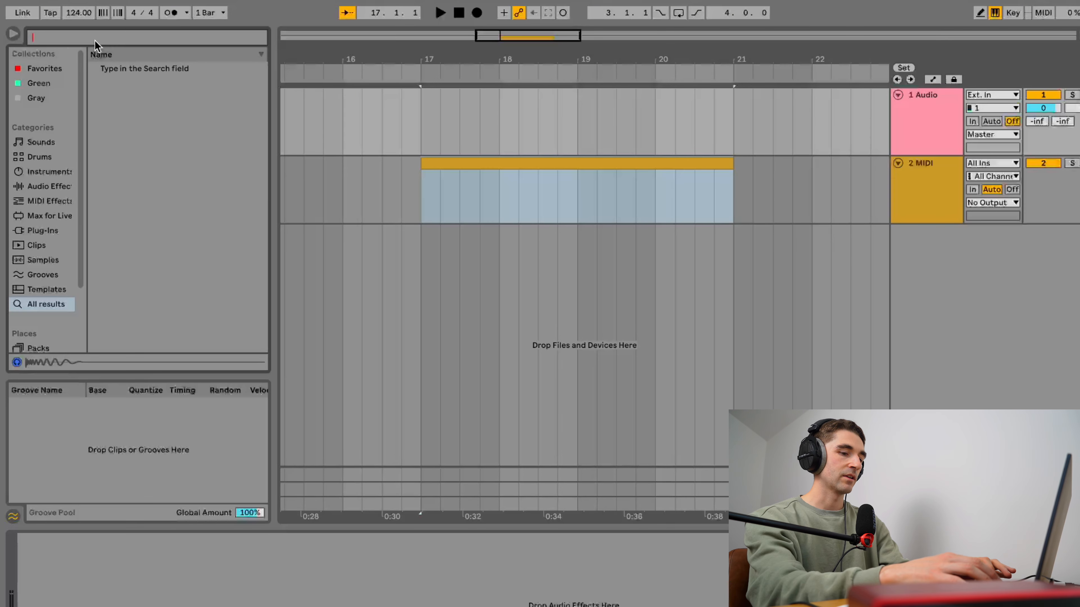
type("kick")
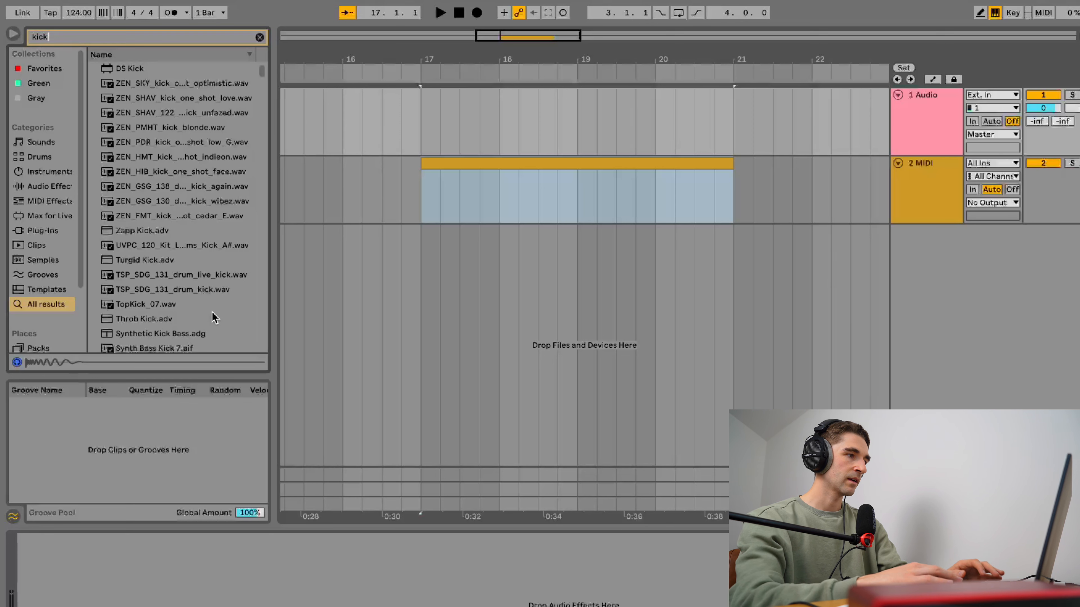
left_click(120, 304)
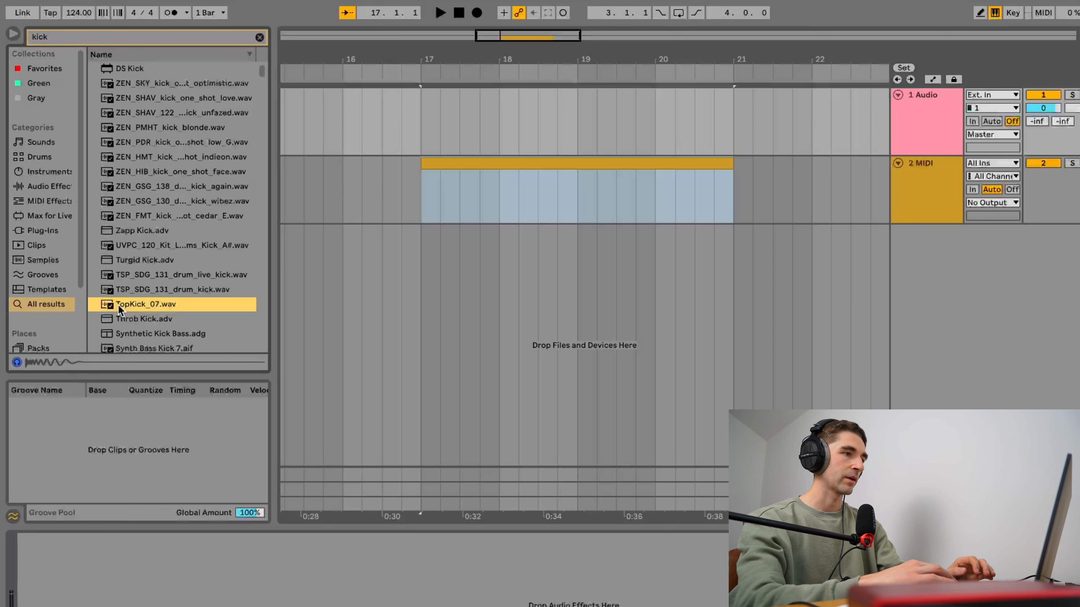
left_click_drag(118, 304, 429, 108)
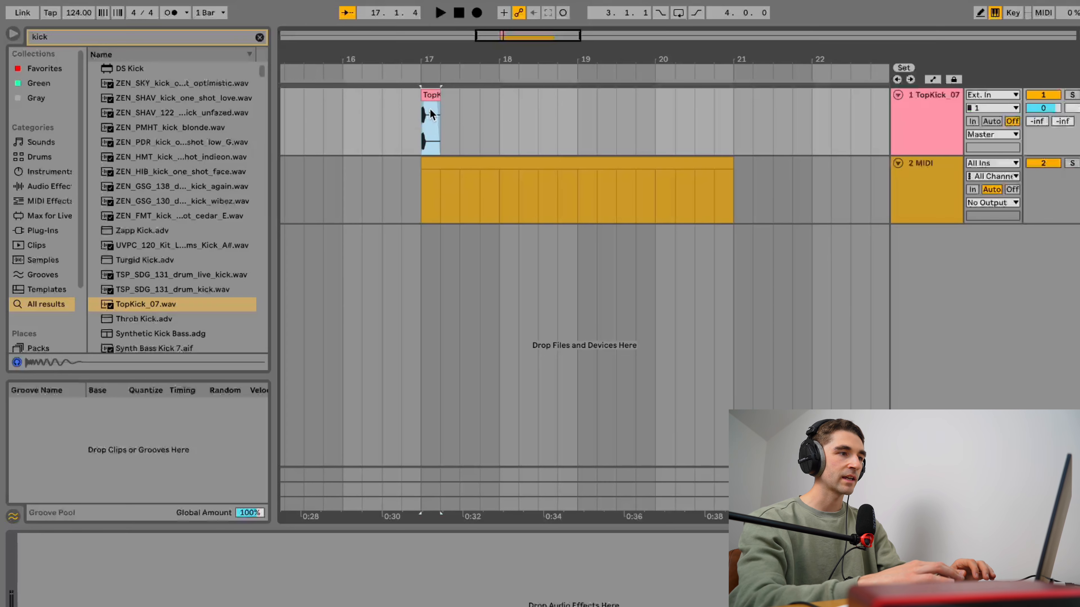
- Play back the kick clip from bar 17 and examine its waveform up close
key("plus")
key("plus")
key("space")
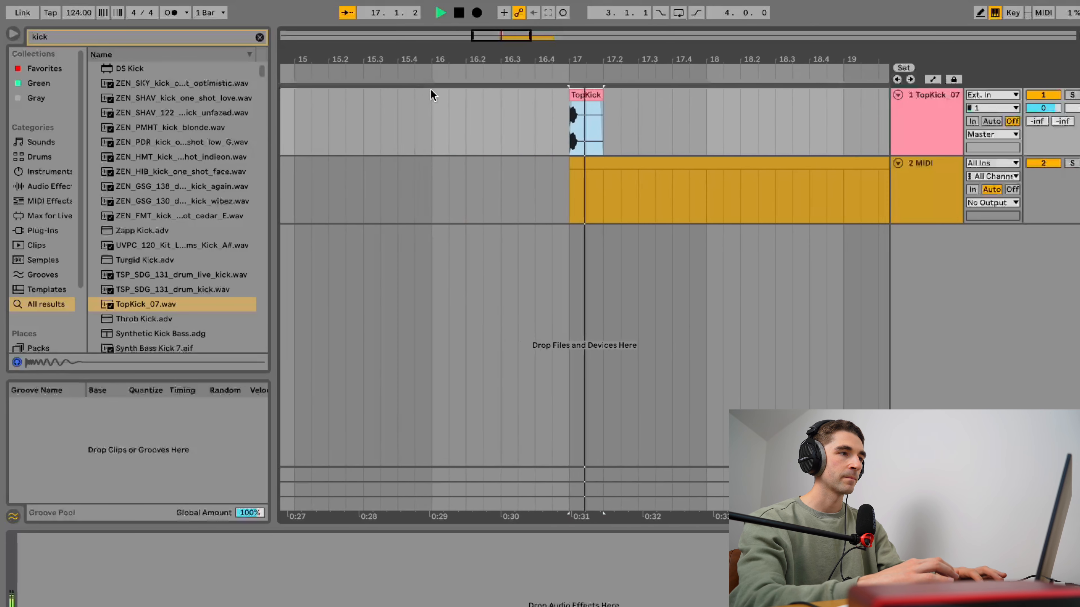
key("space")
key("plus")
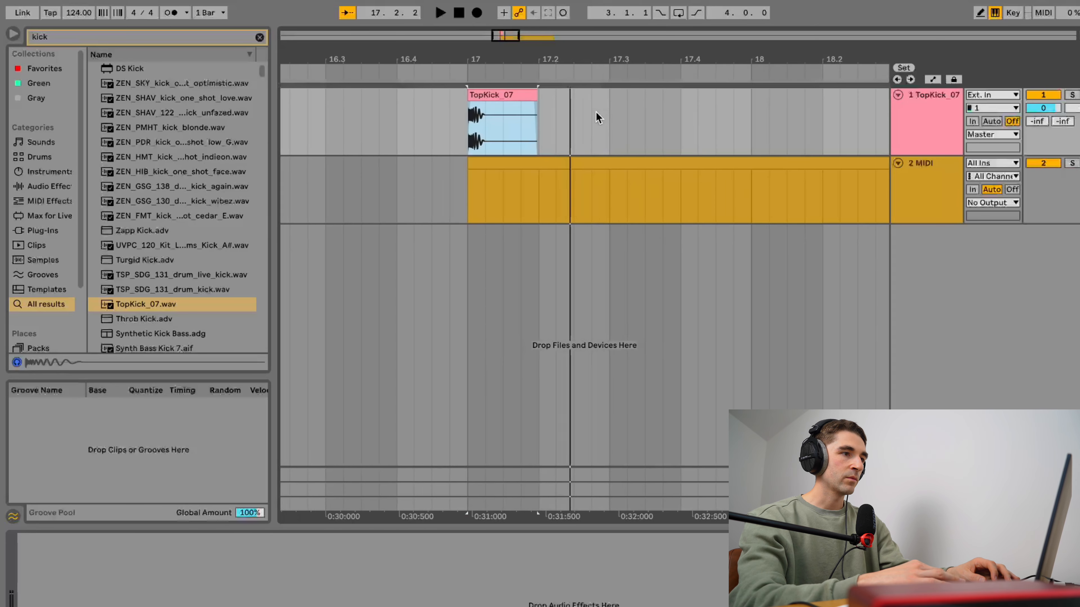
scroll(596, 117, "left", 5)
scroll(552, 102, "right", 4)
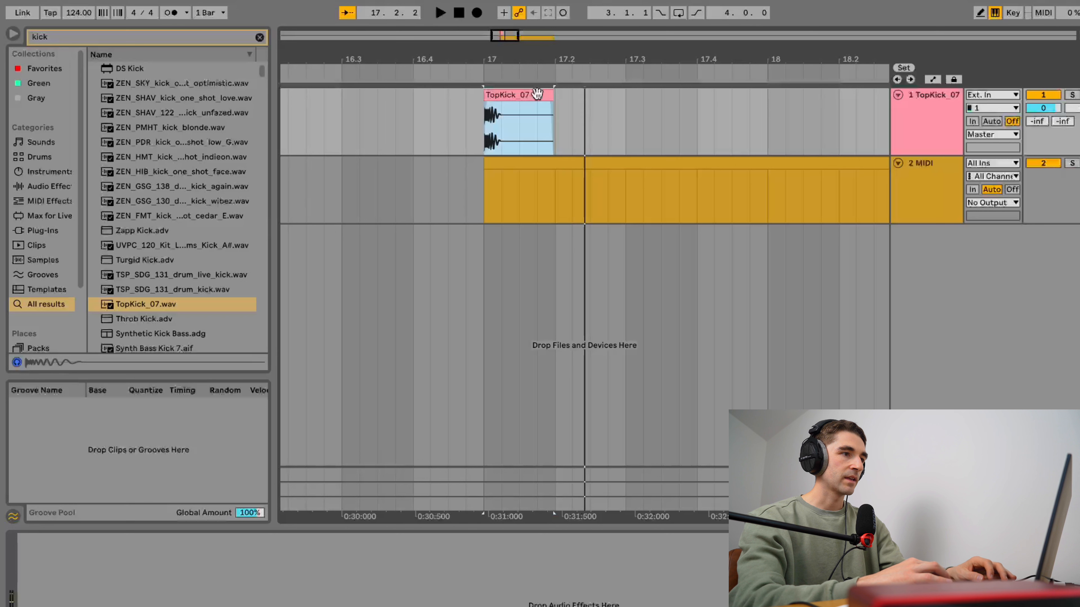
- Duplicate the kick clip to beat 17.2 and play back both kicks
left_click(556, 97)
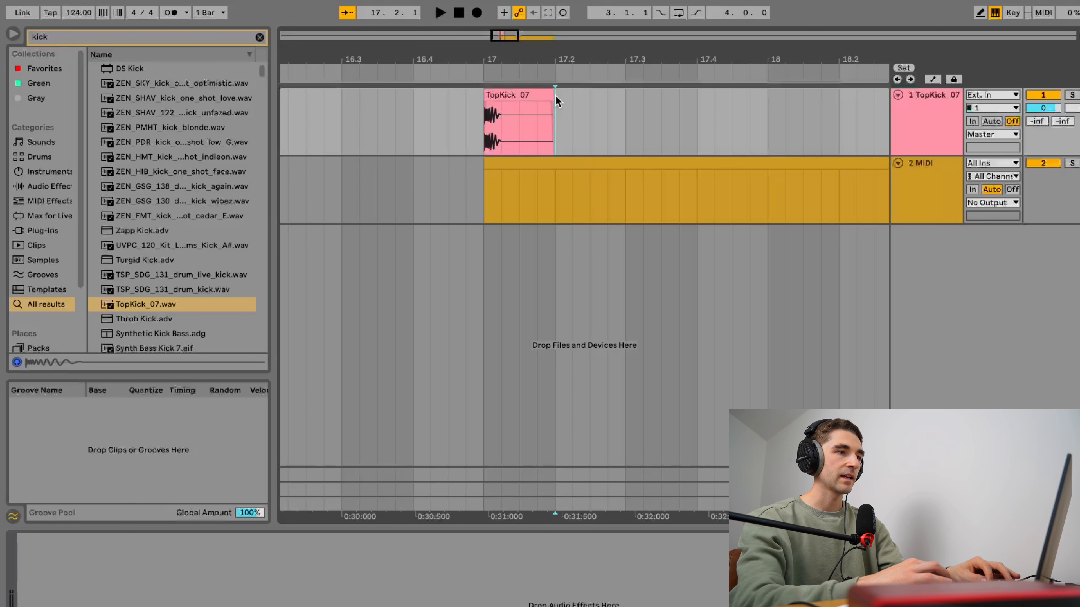
key("ctrl+d")
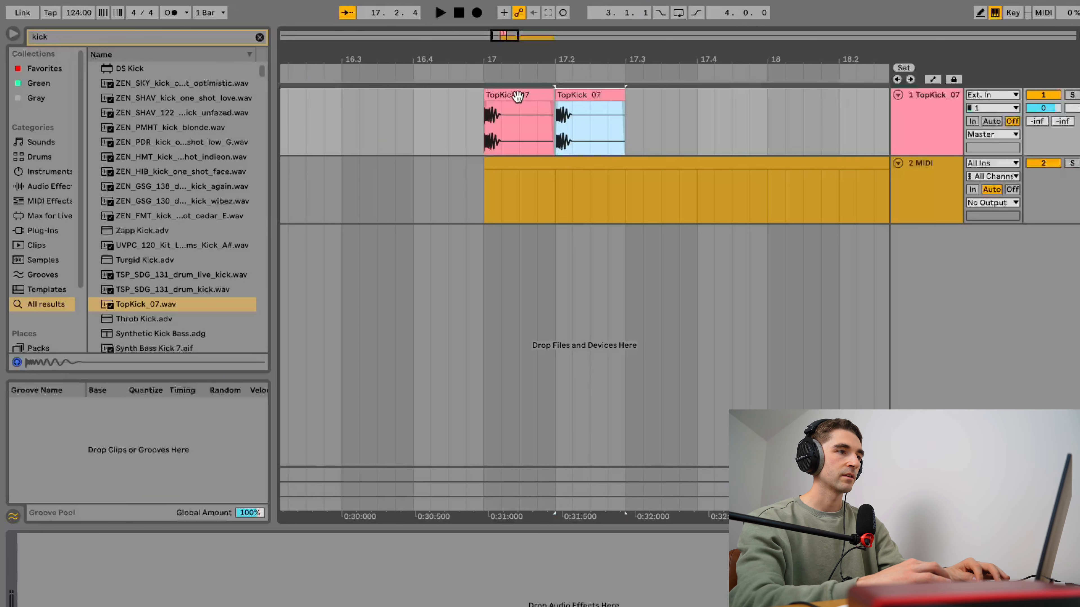
left_click(515, 97)
scroll(517, 96, "left", 3)
key("space")
key("space")
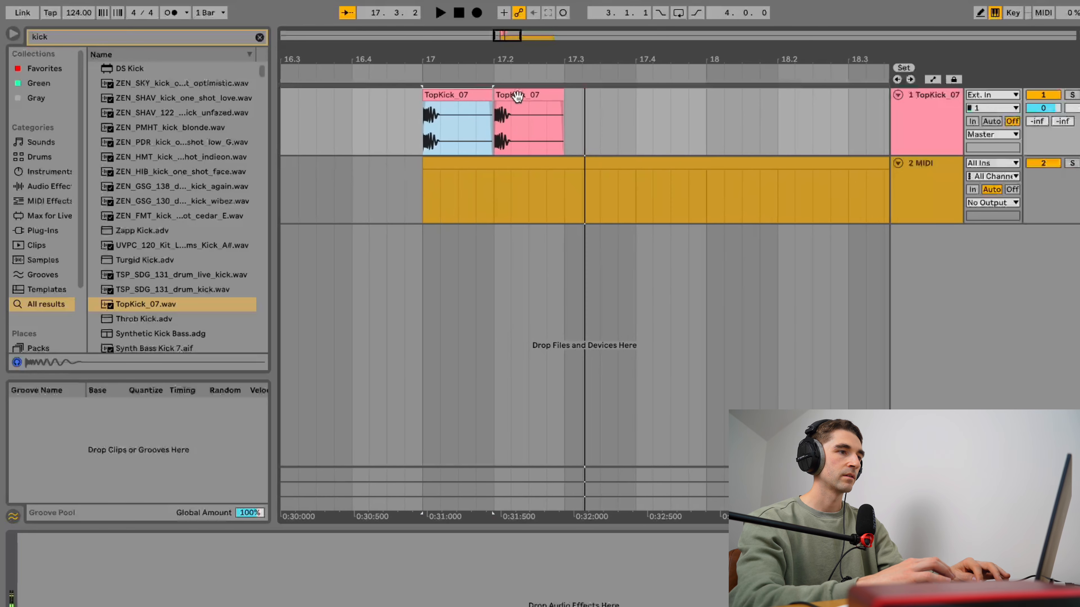
- Place further kick duplicates on every beat from 17.3 through 18.4 on the audio track
left_click(567, 98)
key("ctrl+d")
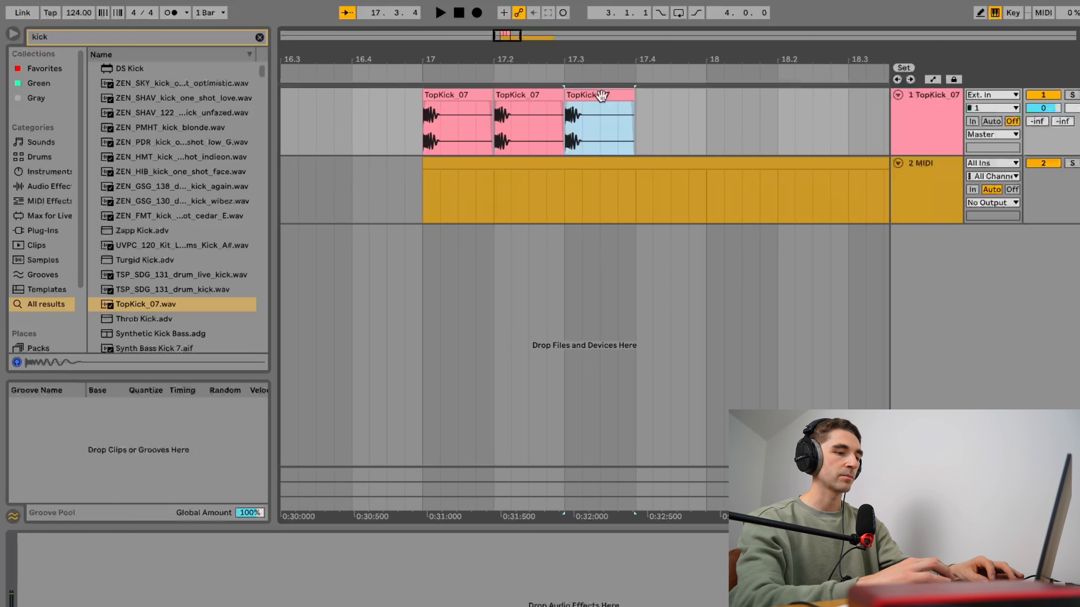
left_click(637, 95)
key("ctrl+d")
key("ctrl+d")
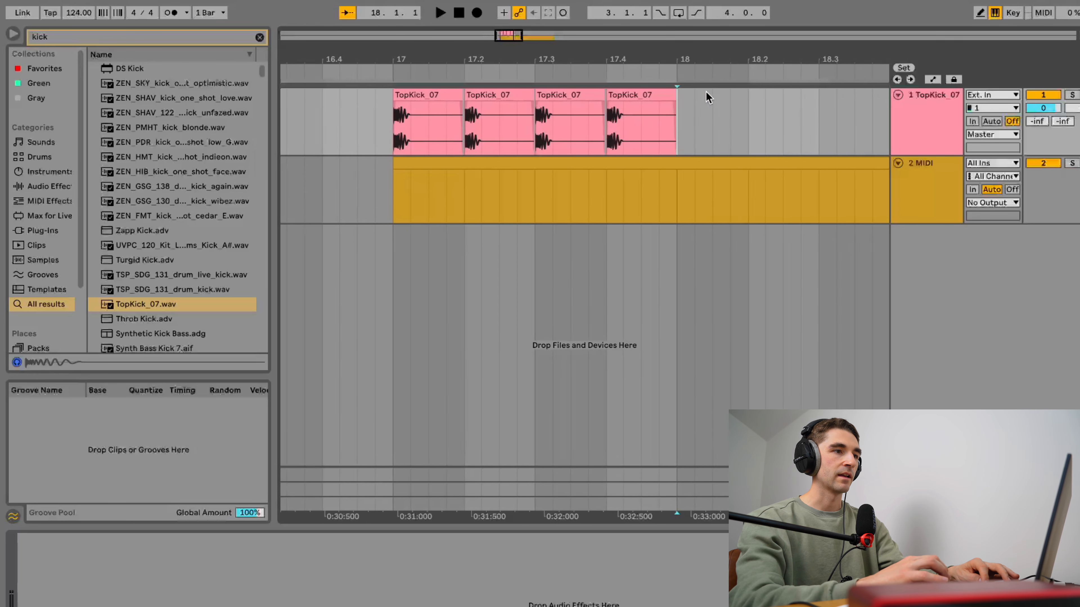
key("ctrl+d")
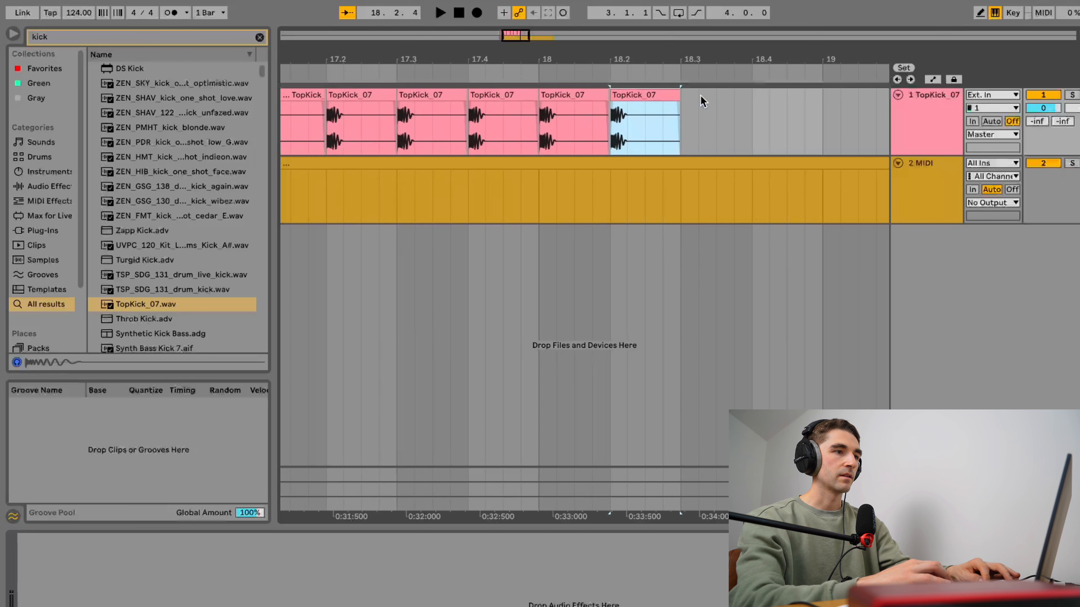
key("ctrl+d")
key("ctrl+d")
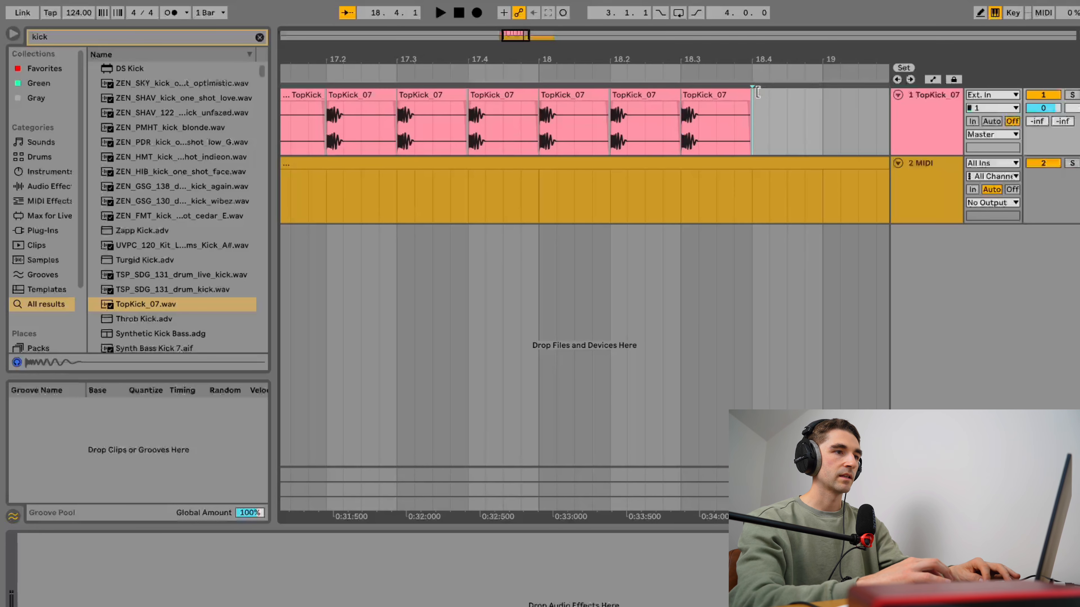
- Play back the two-bar kick pattern from bar 17
key("minus")
left_click(623, 93)
key("space")
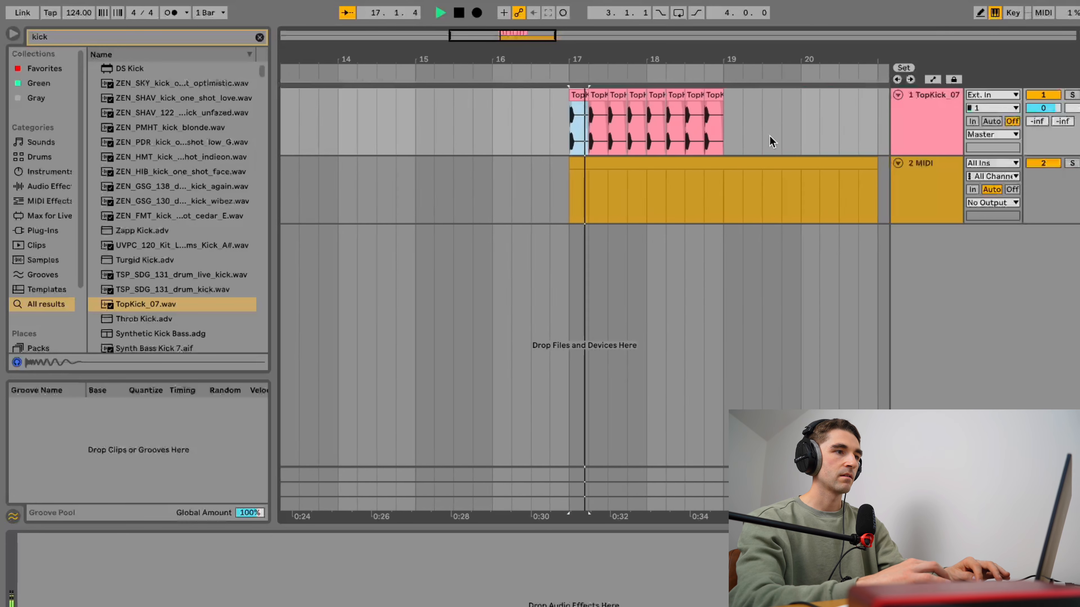
key("minus")
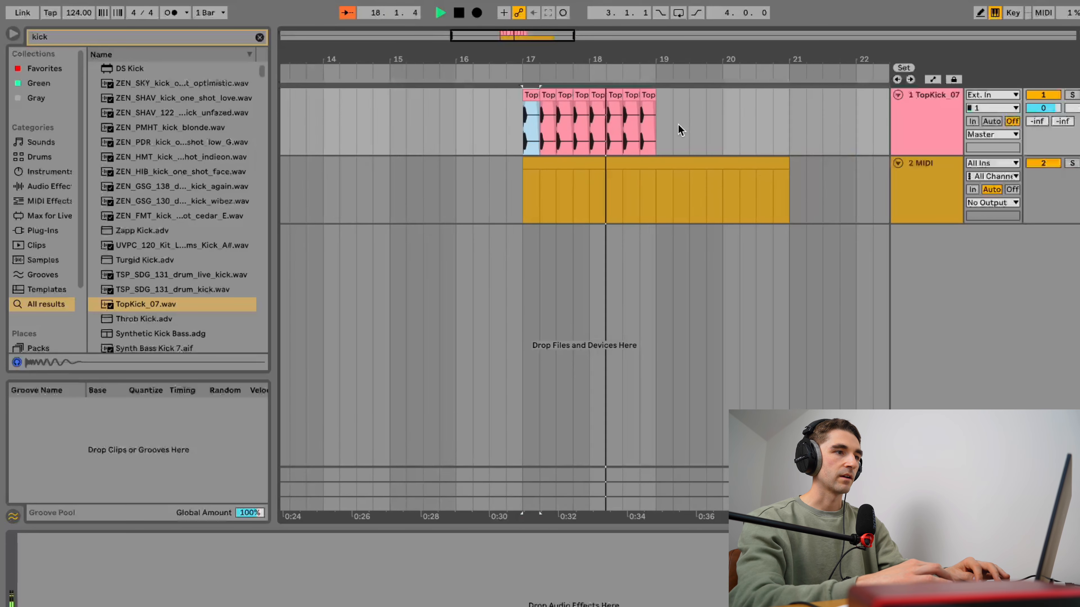
- Select all eight kick clips in bars 17 and 18 and duplicate them into bars 19 and 20
key("plus")
key("space")
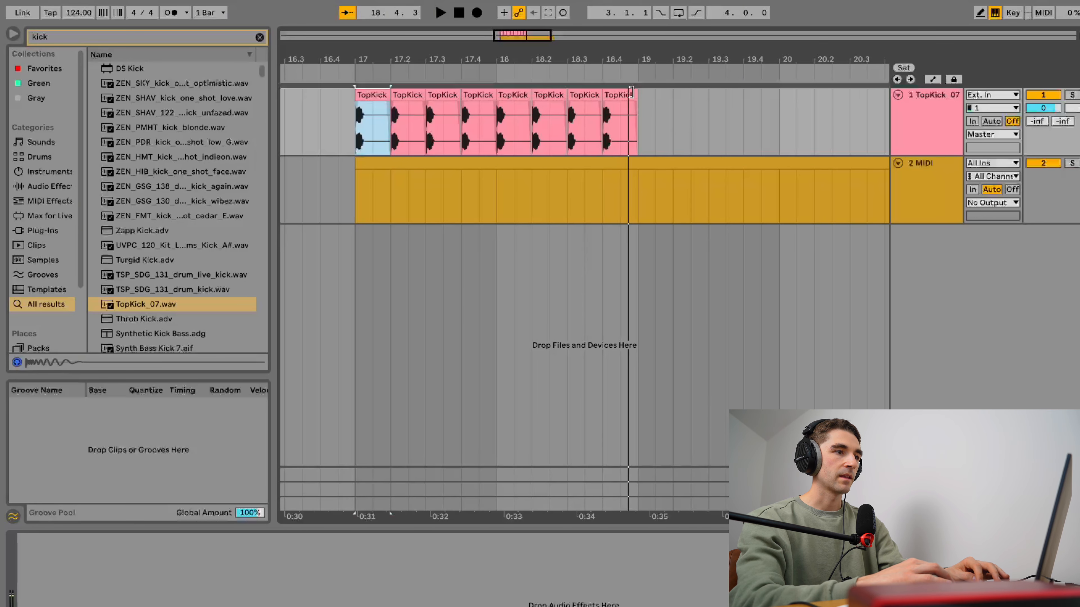
left_click(630, 95)
left_click(362, 95, "shift")
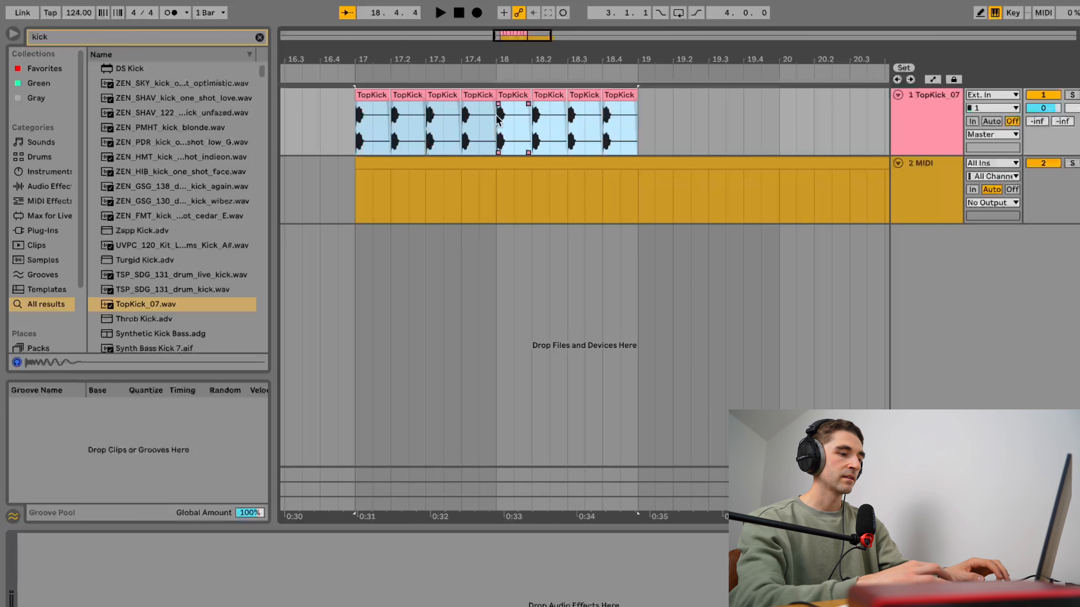
left_click(624, 94)
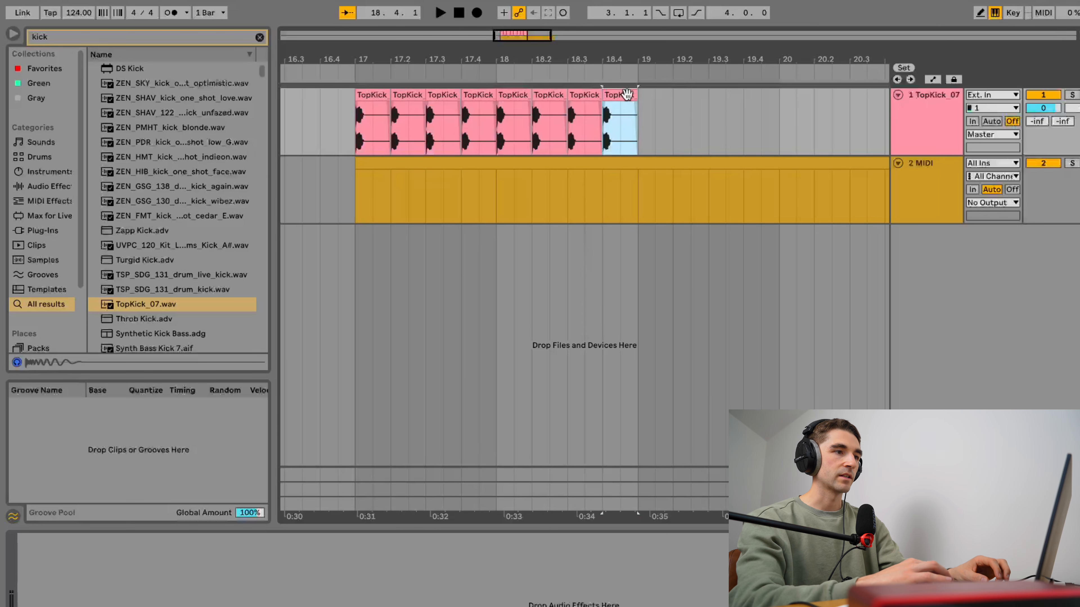
left_click(374, 96, "shift")
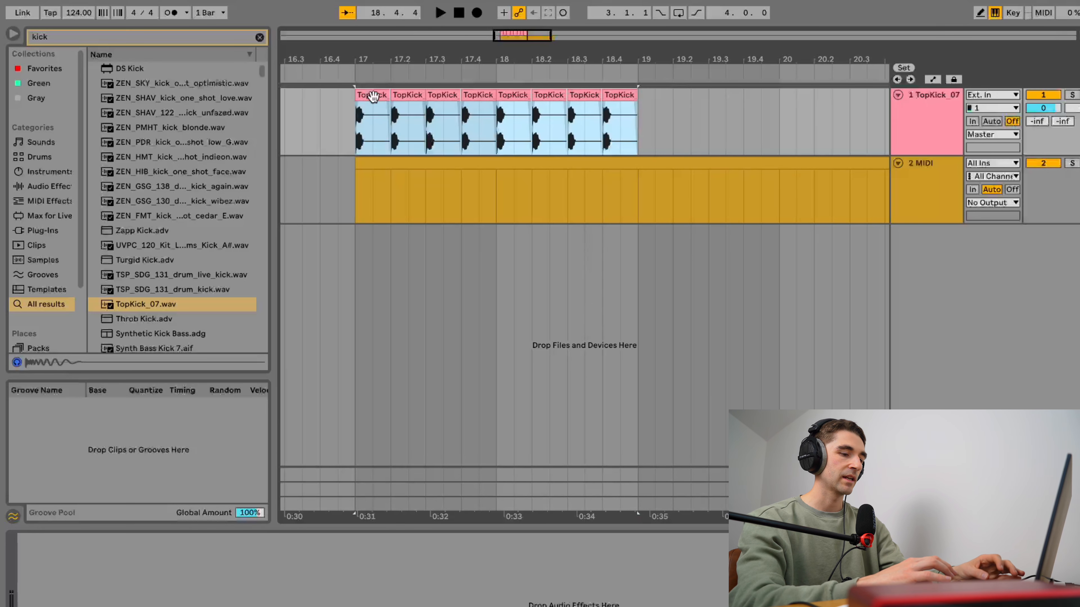
left_click(642, 110)
key("plus")
key("ctrl+d")
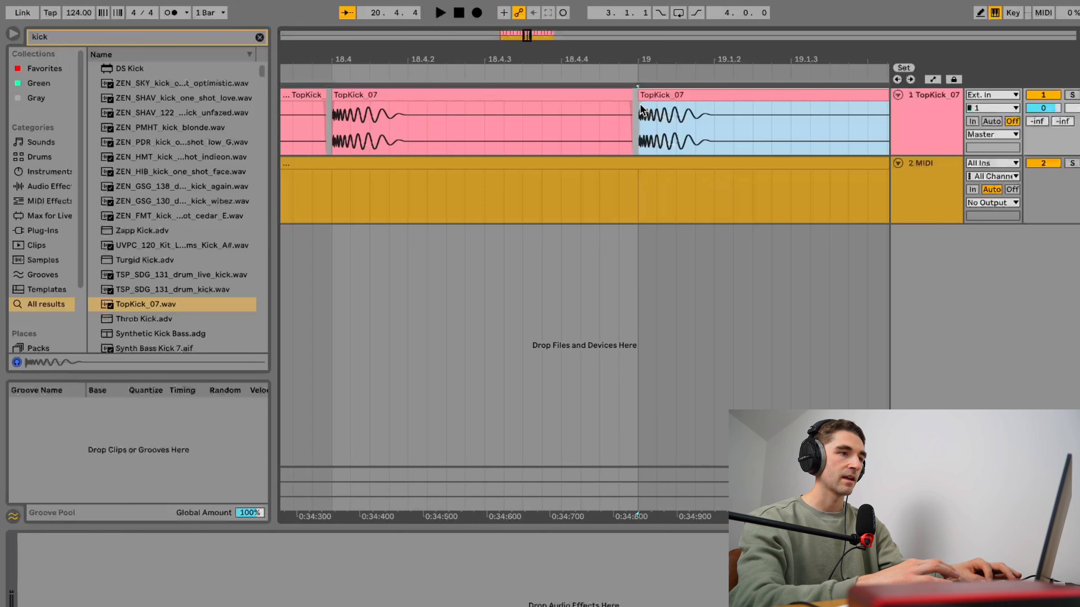
- Play back the four-bar kick pattern from bar 17
key("minus")
key("minus")
key("minus")
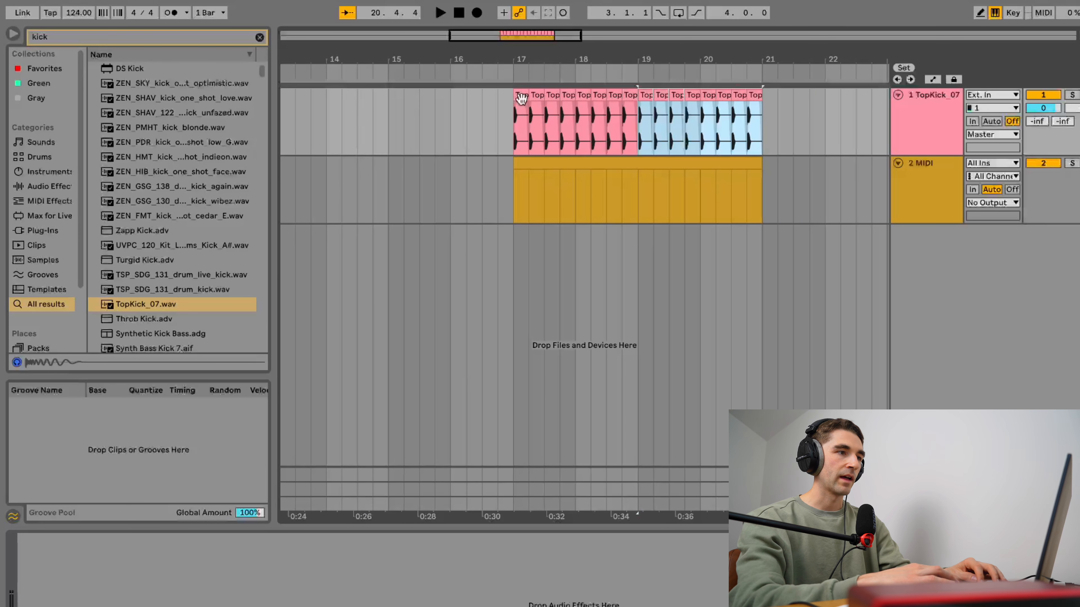
left_click(517, 108)
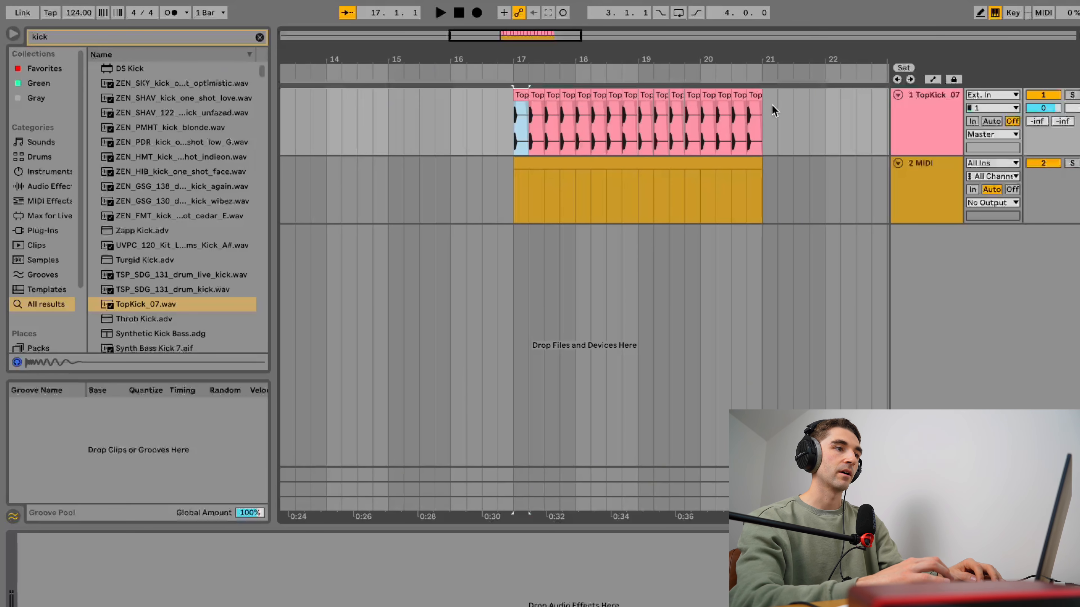
key("space")
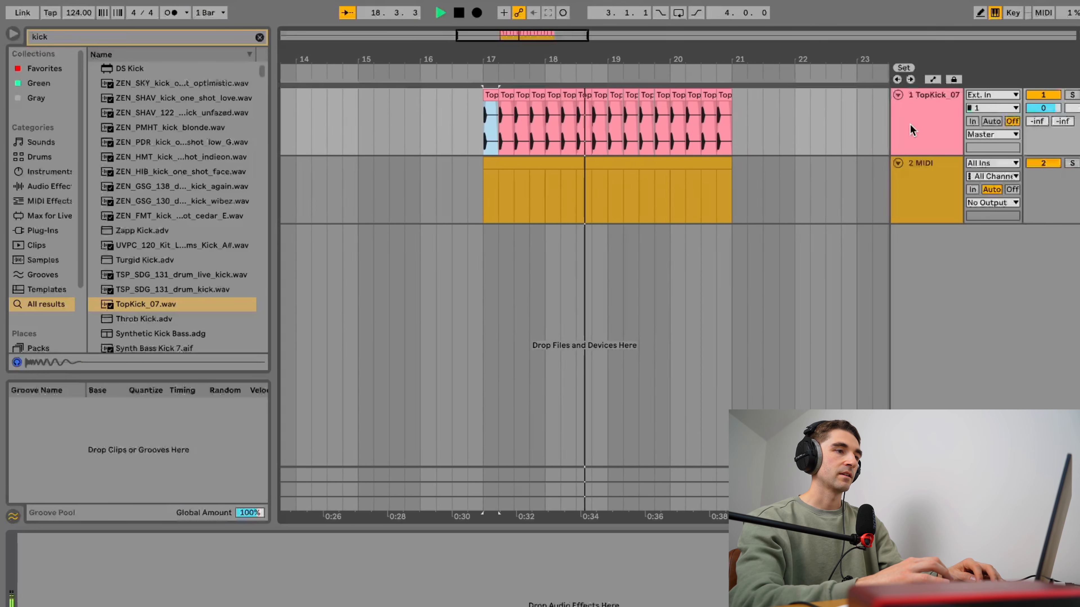
key("space")
- Rename the MIDI track as Bass and the audio track as Kick
left_click(920, 183)
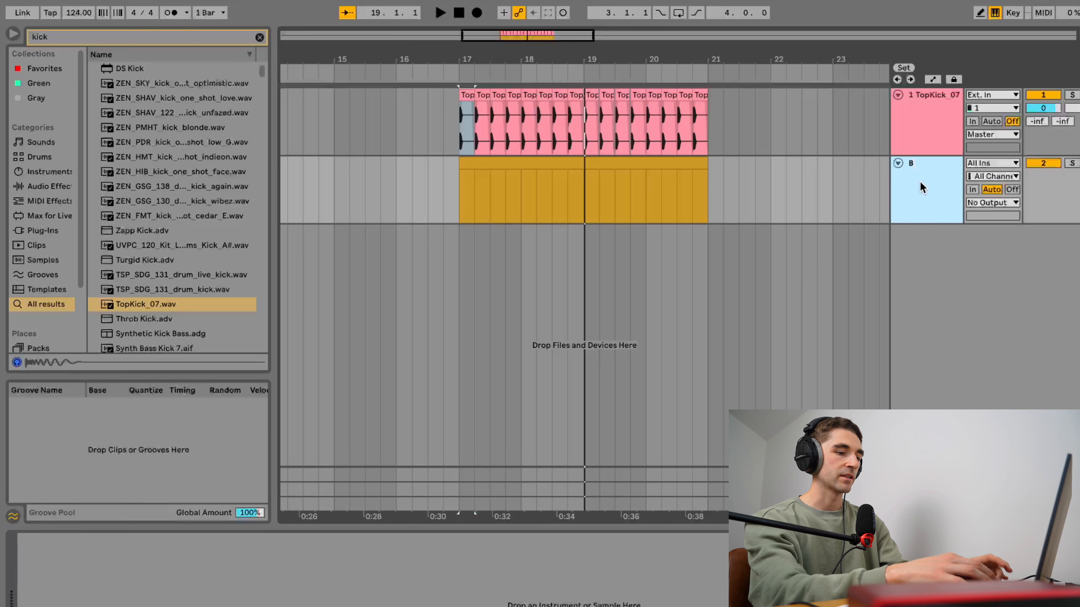
type("Bass")
left_click(933, 96)
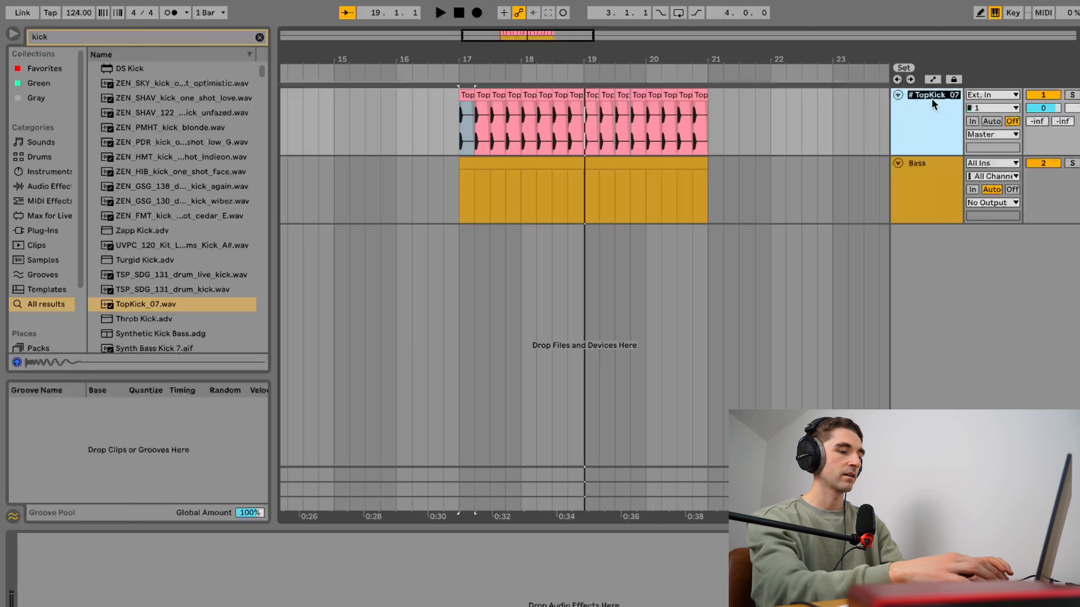
left_click(923, 196)
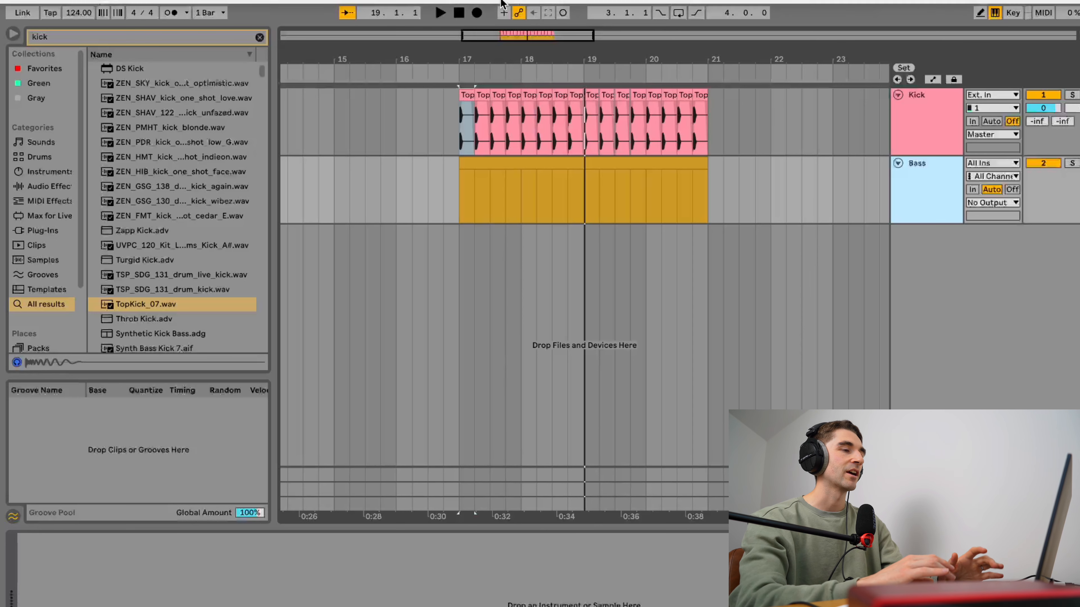
- Search the browser for "analog" and load the Analog instrument onto the Bass track
left_click(257, 38)
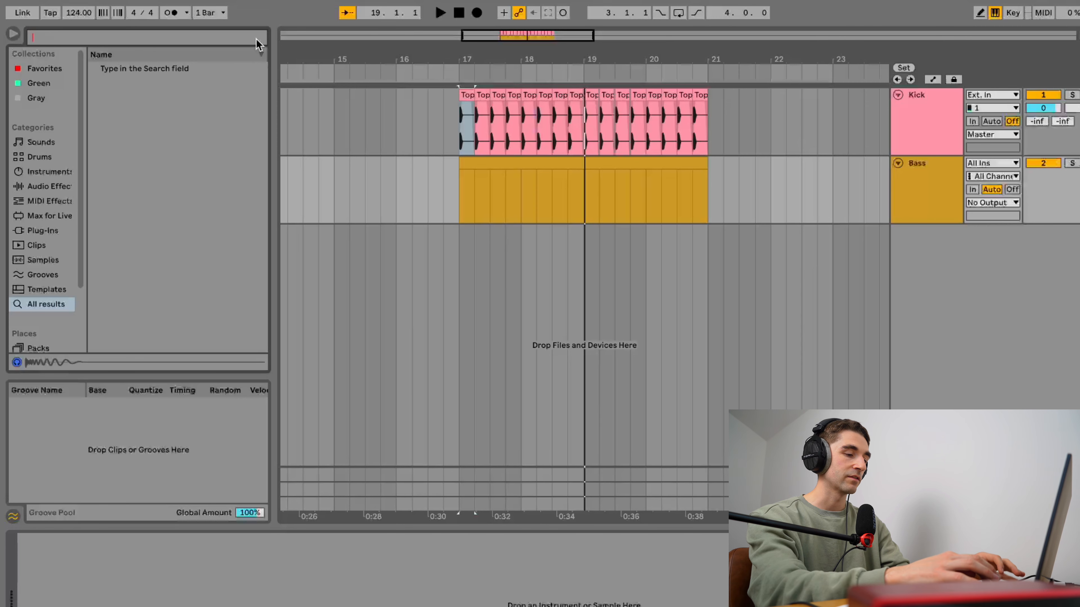
type("analog")
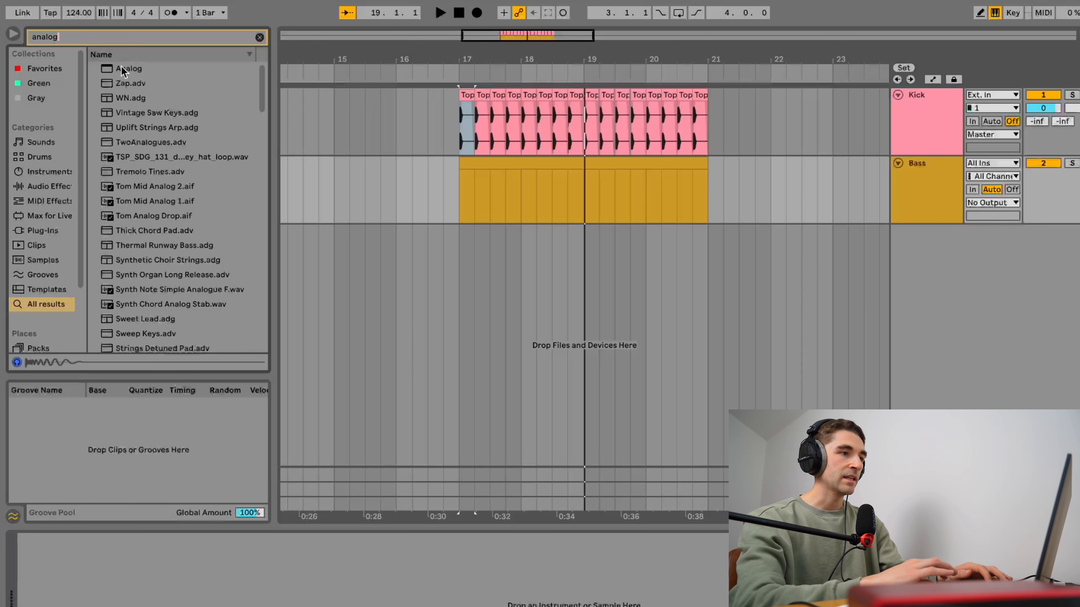
left_click(908, 182)
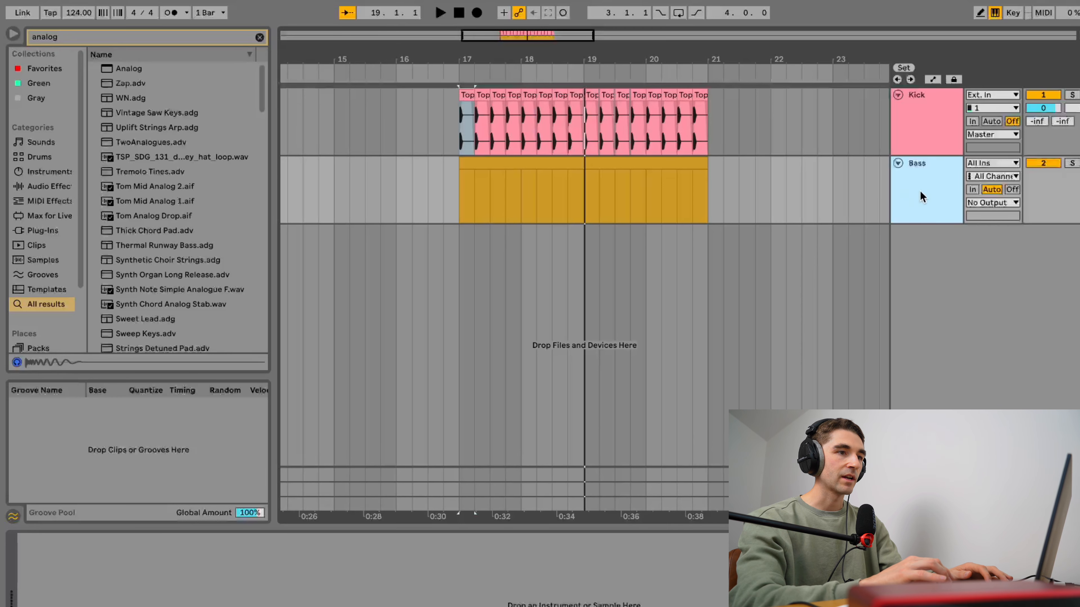
double_click(121, 68)
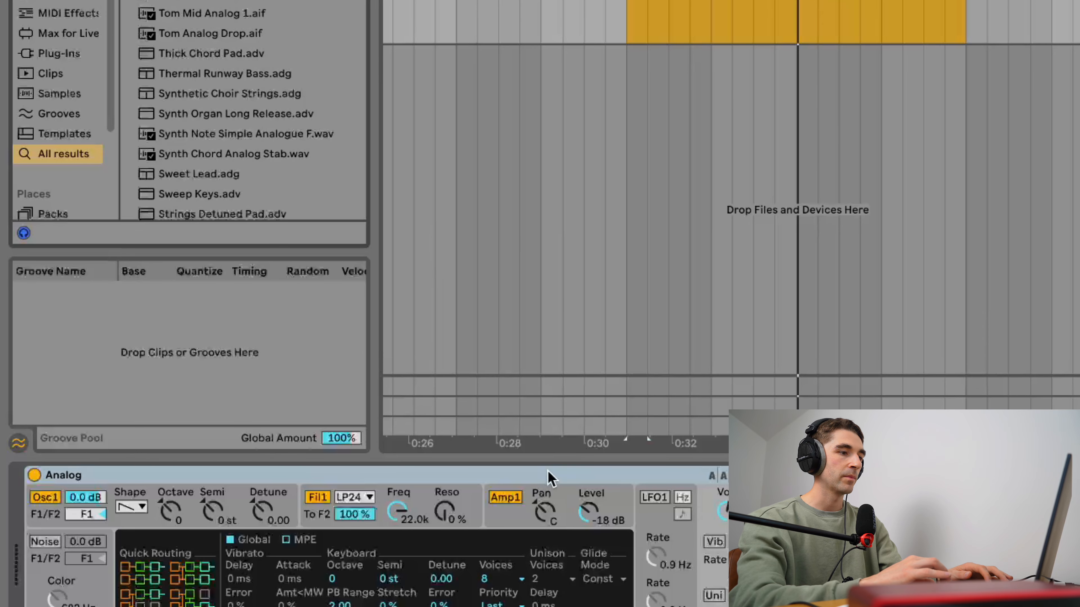
- Remove the Analog device and add it again by placing it directly on the Bass track's lane
left_click(550, 475)
key("Delete")
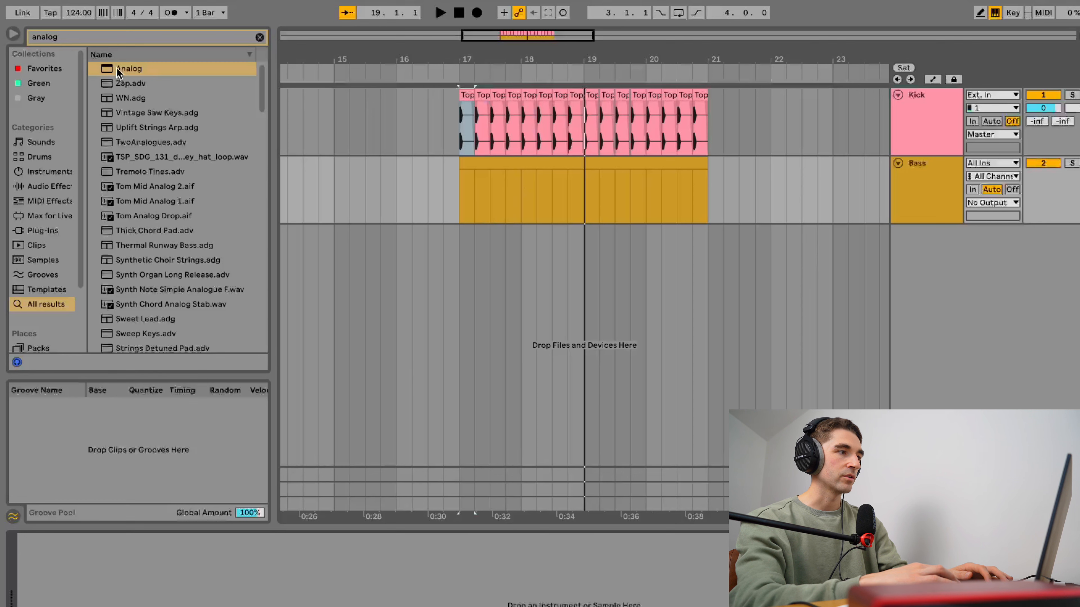
left_click_drag(117, 67, 556, 195)
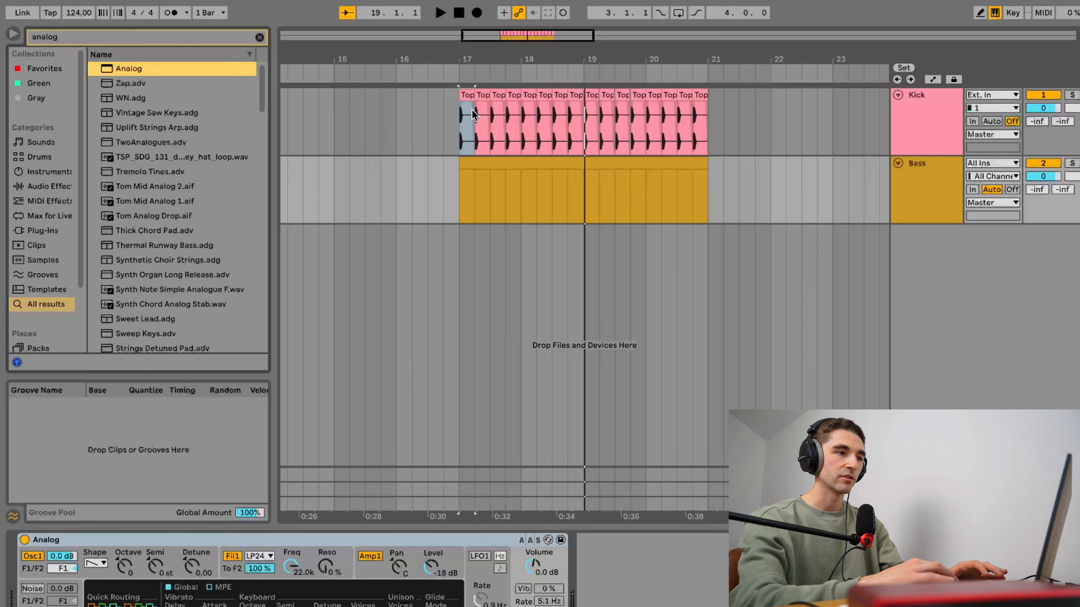
- Open the Bass track's MIDI clip and draw a one-bar C3 note starting at bar 1
double_click(525, 161)
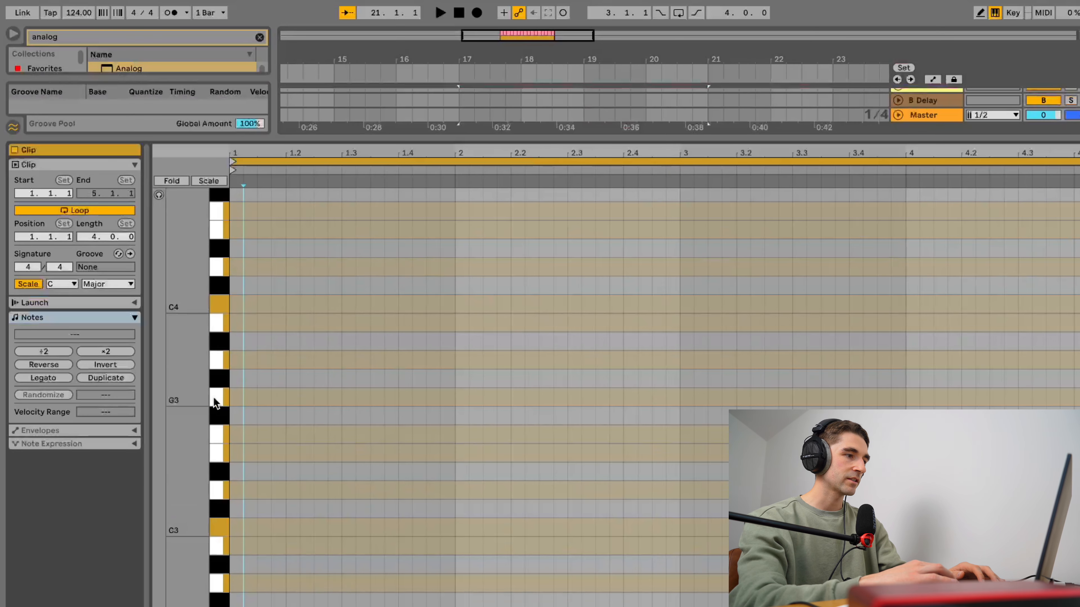
double_click(234, 527)
left_click_drag(236, 527, 453, 527)
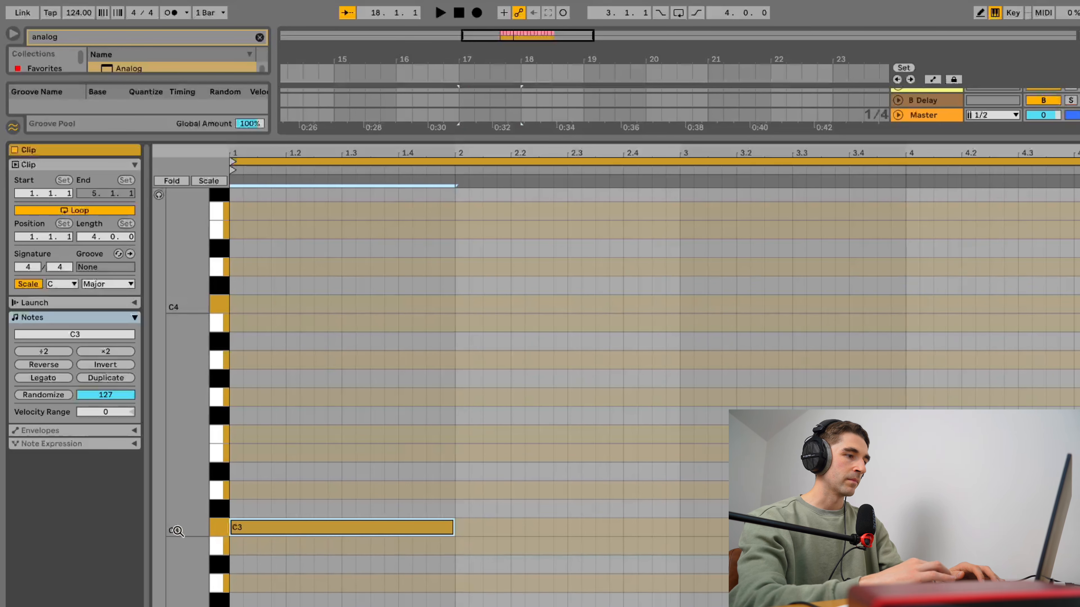
- Examine the piano roll's octaves from C6 down to C1 around the bass note
scroll(180, 318, "up", 4)
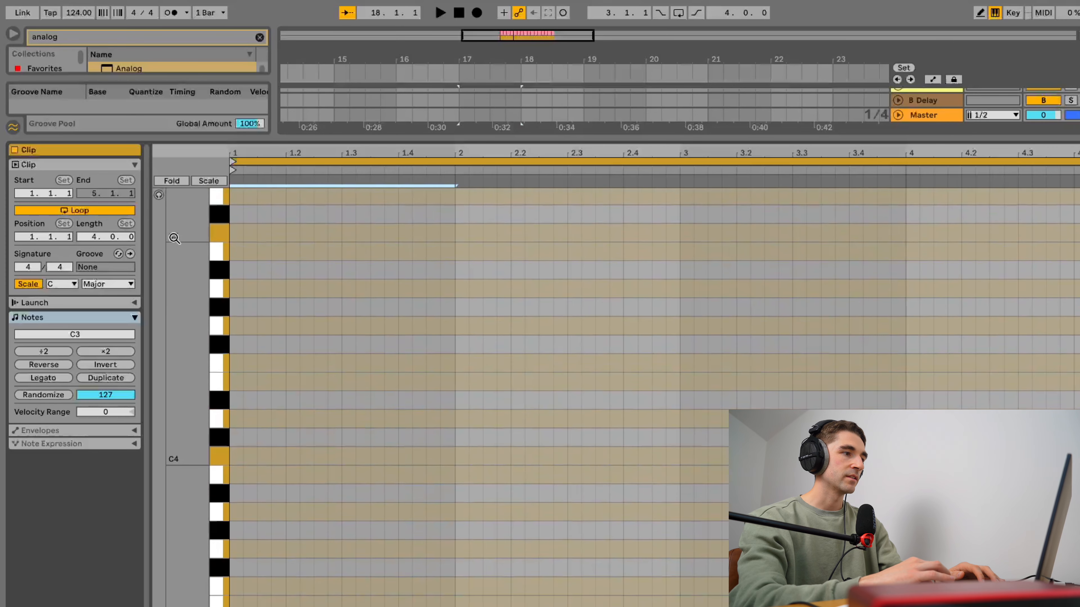
scroll(174, 238, "up", 6)
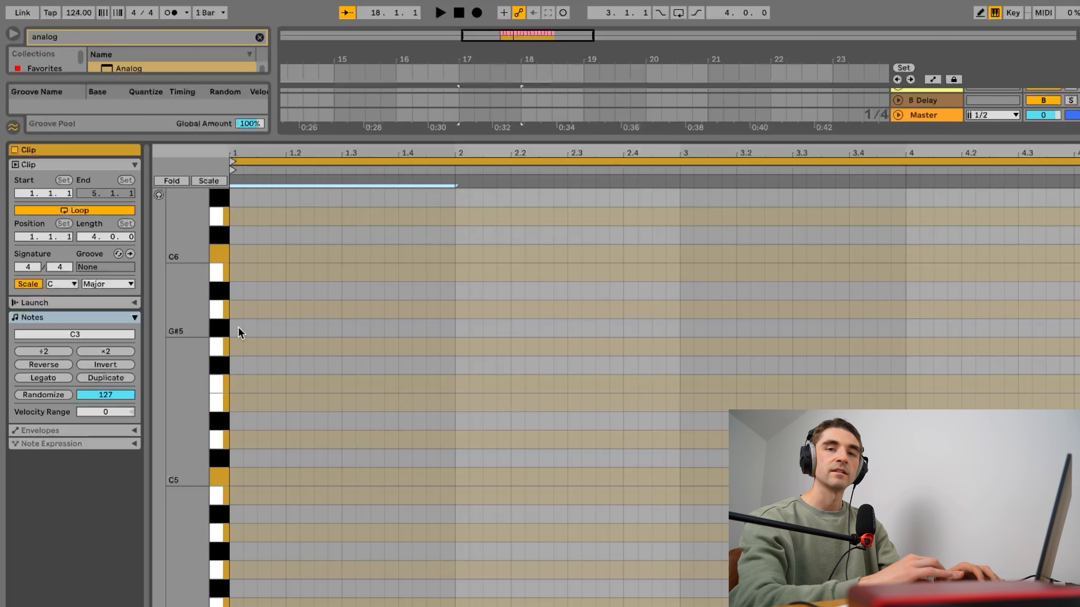
scroll(217, 489, "down", 15)
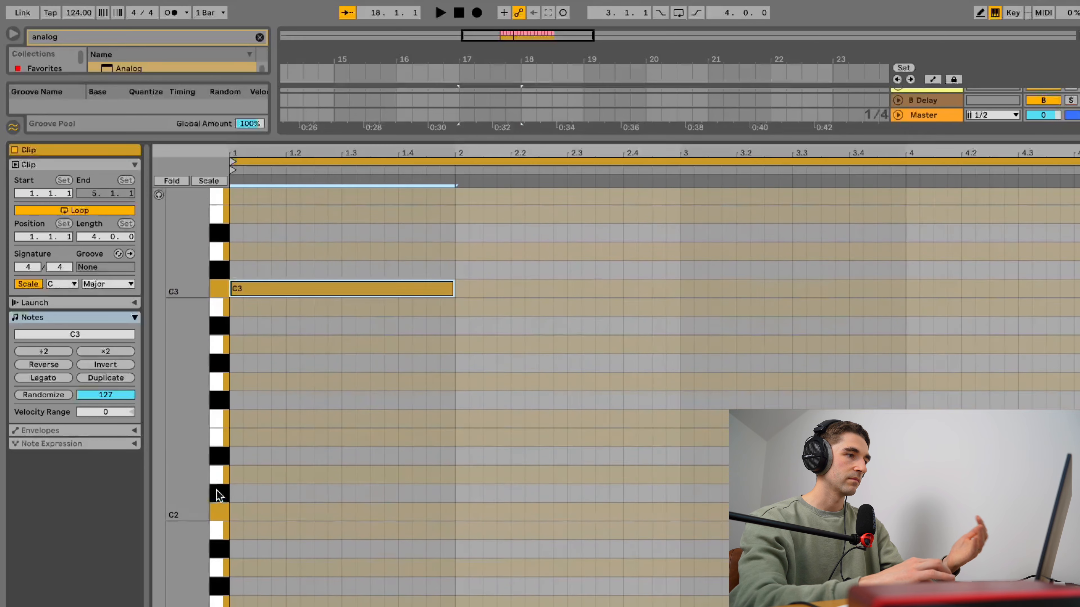
scroll(217, 496, "down", 2)
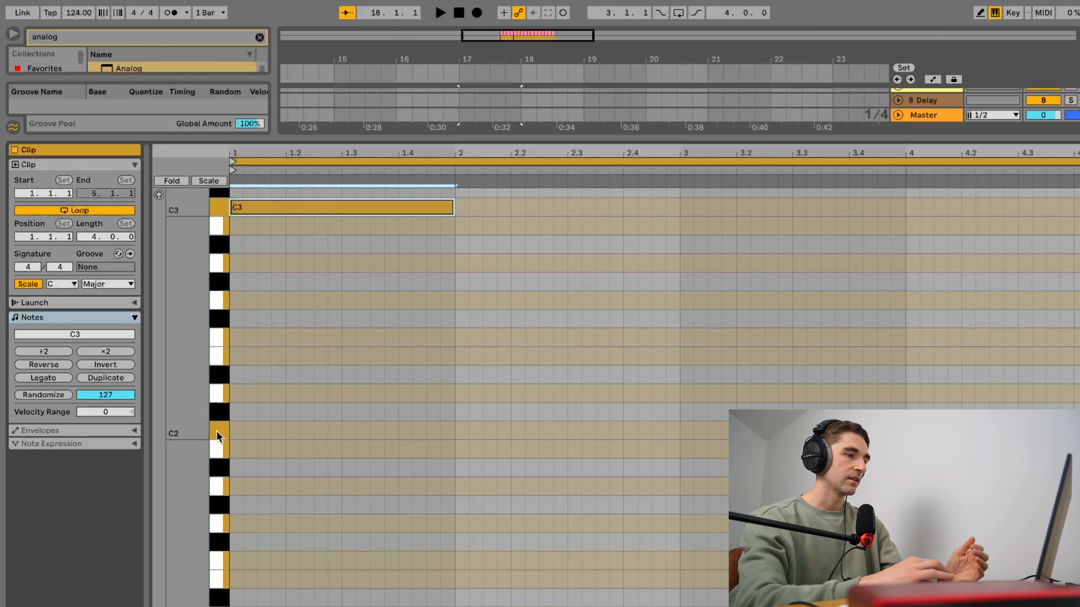
scroll(172, 362, "down", 2)
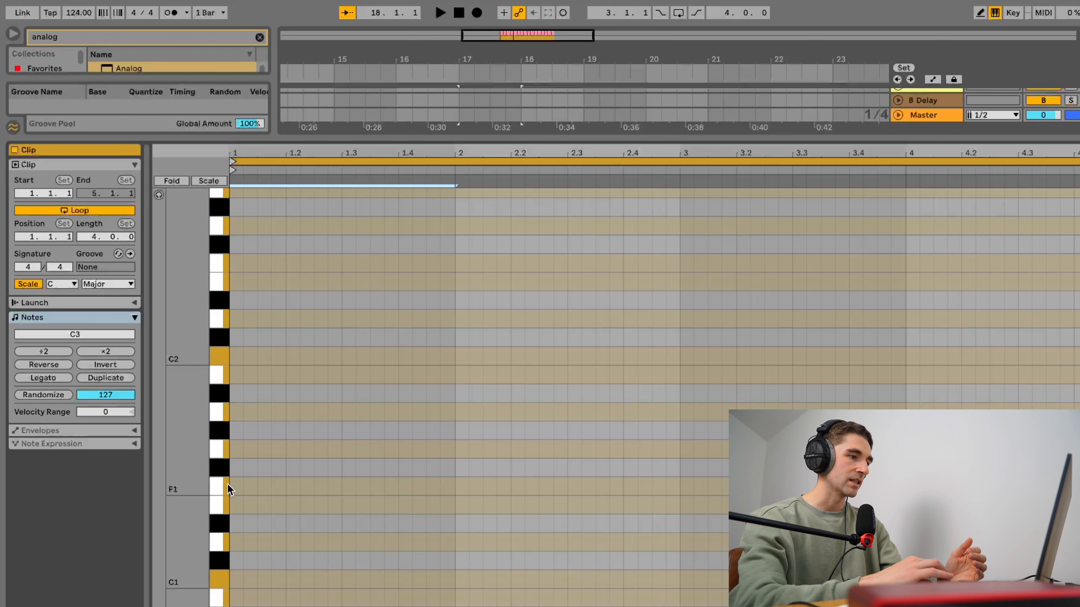
scroll(229, 409, "up", 3)
scroll(229, 406, "up", 3)
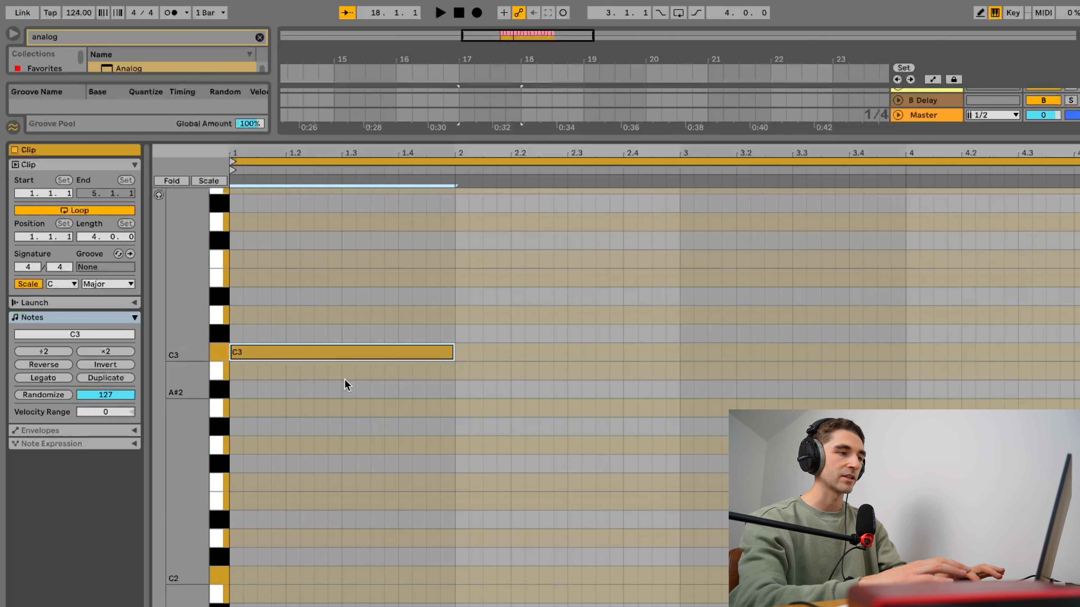
- Play back the bass note and transpose it down two octaves from C3 to C1
key("space")
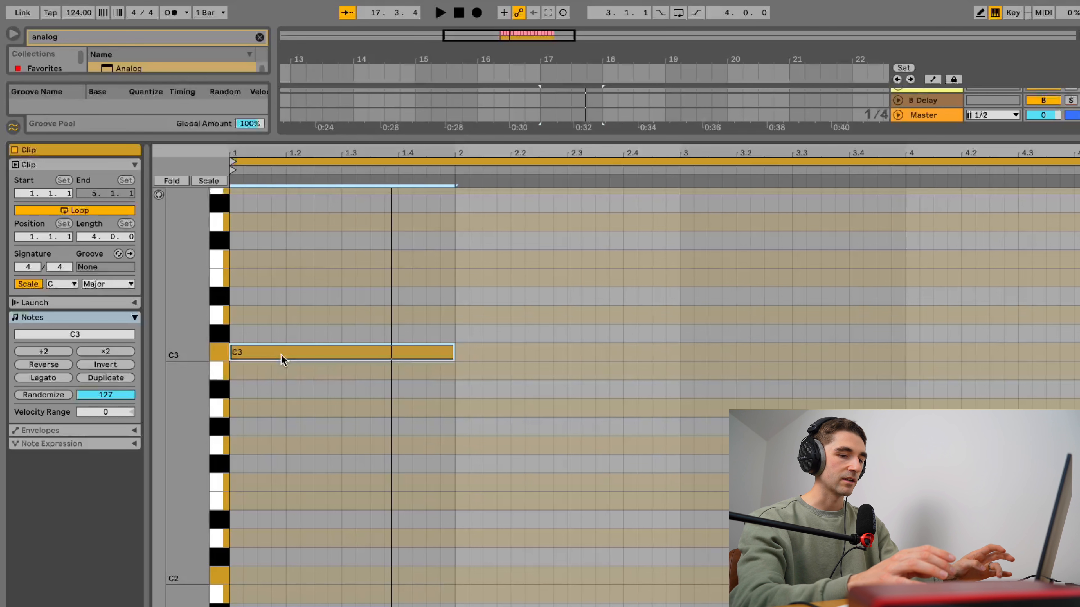
key("shift+Down")
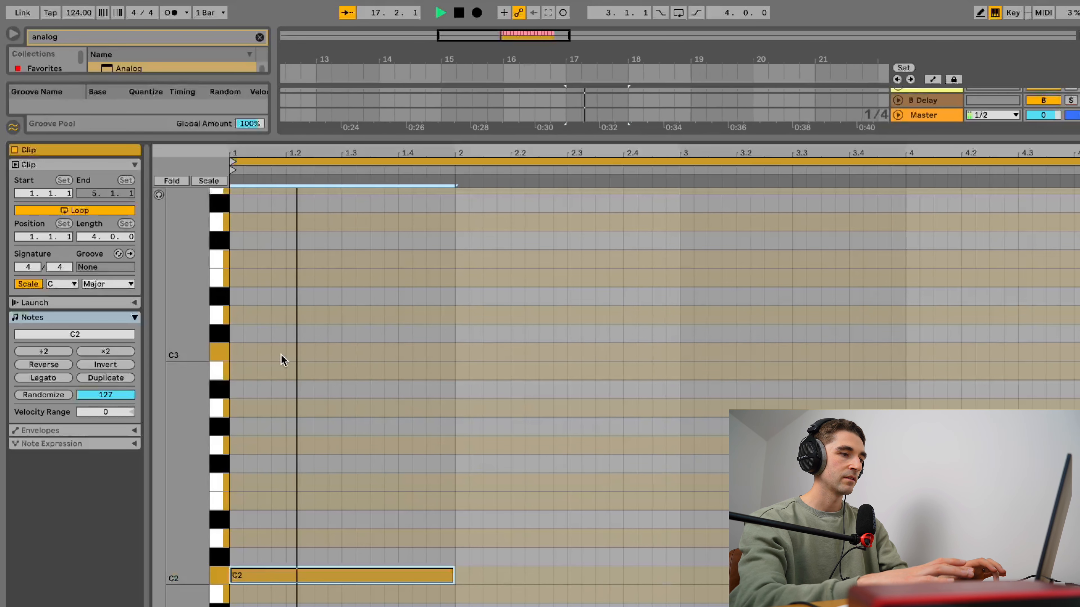
scroll(284, 360, "down", 5)
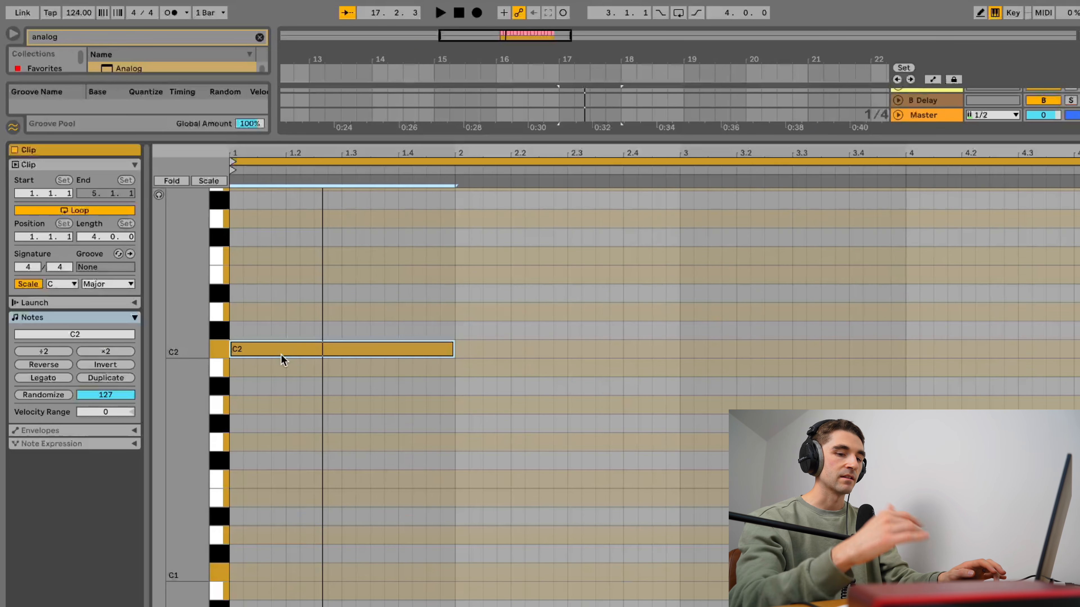
key("shift+Down")
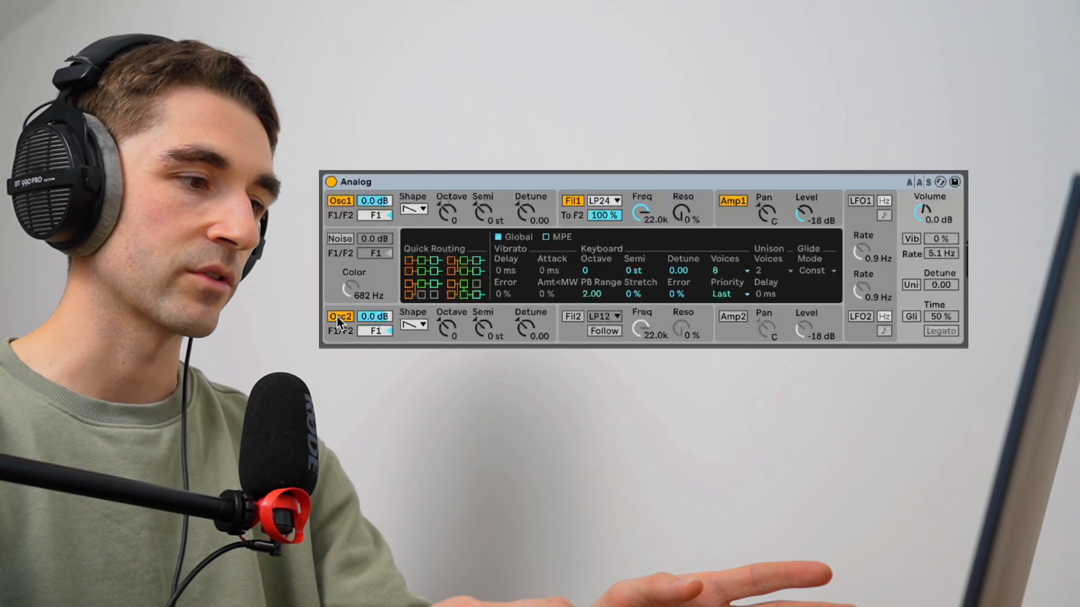
- Switch off oscillator 2 in the Analog synth and lower the filter 1 frequency to 323
left_click(339, 316)
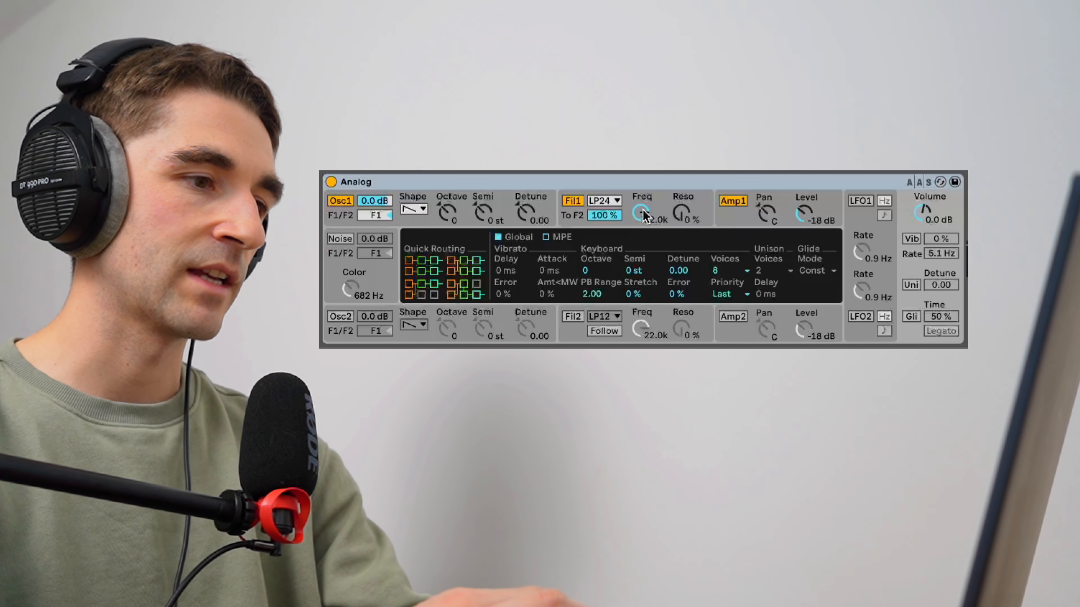
left_click_drag(642, 212, 642, 251)
left_click_drag(642, 212, 642, 238)
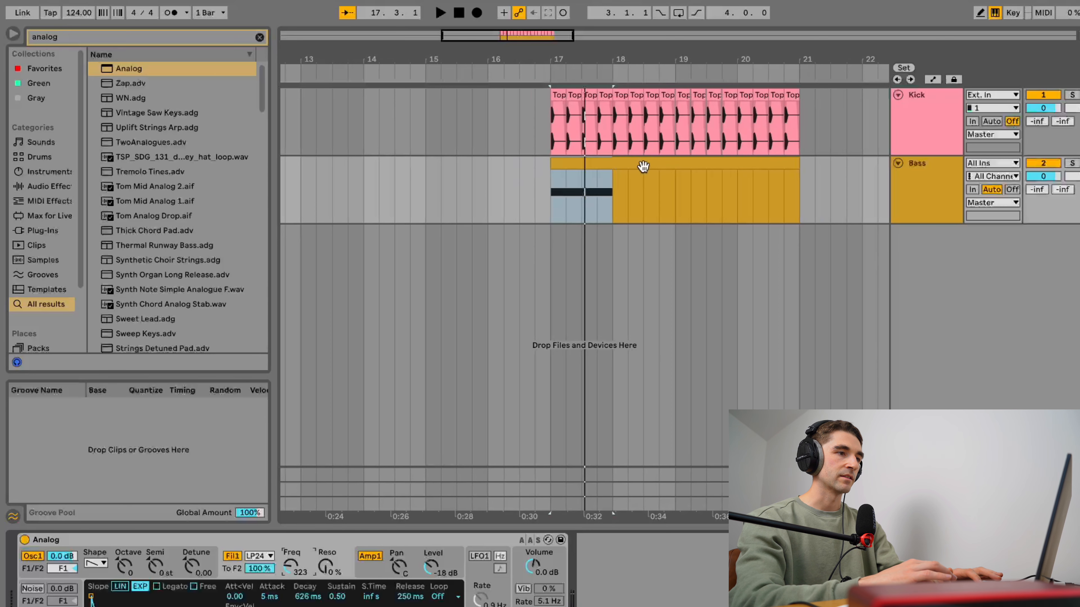
- Play back the Bass clip together with the kick pattern from bar 17
left_click(643, 165)
key("space")
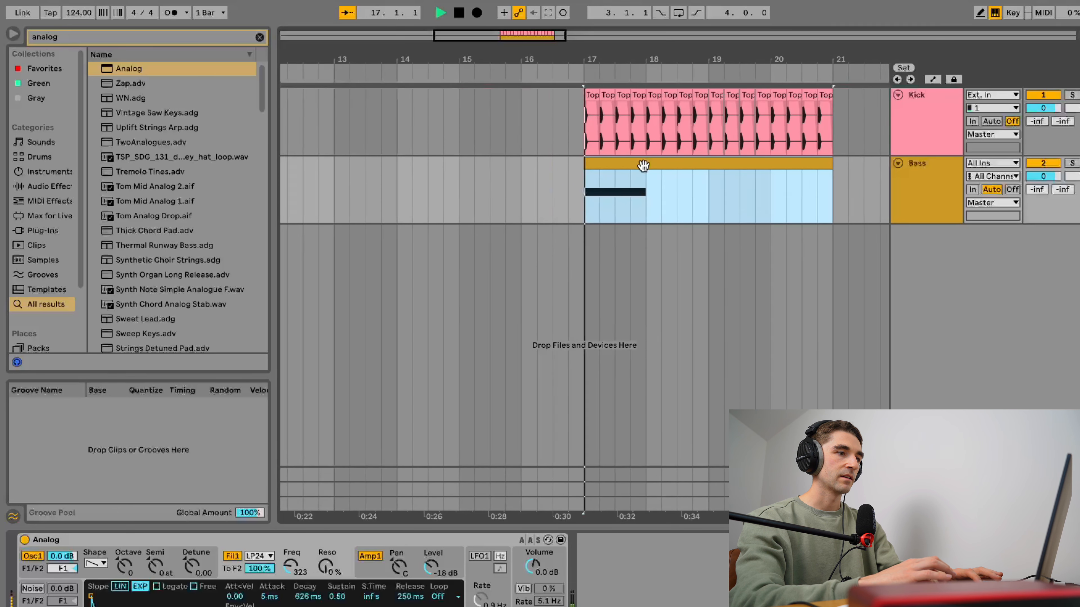
key("space")
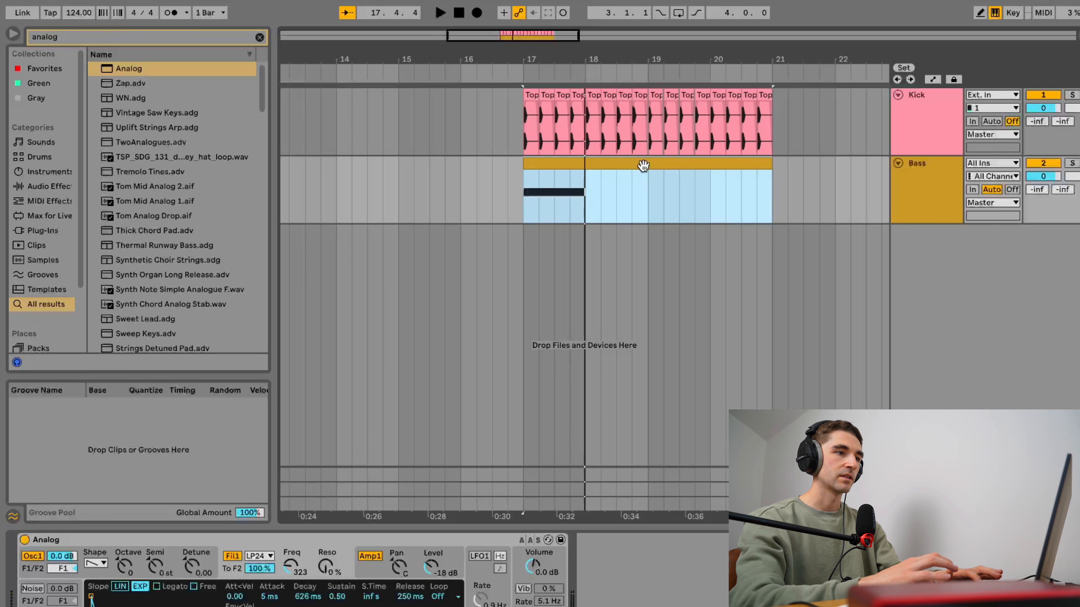
- In the Bass clip, copy the bar 1 C1 note to bar 2 as G0 and to bar 3 as A0, previewing the sequence
double_click(610, 165)
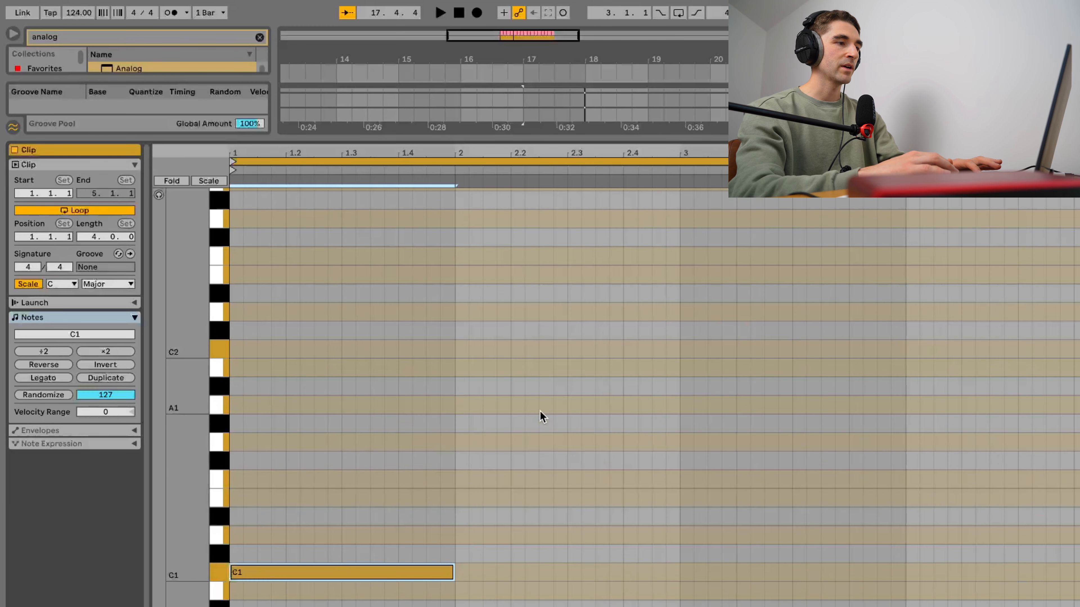
scroll(573, 502, "down", 3)
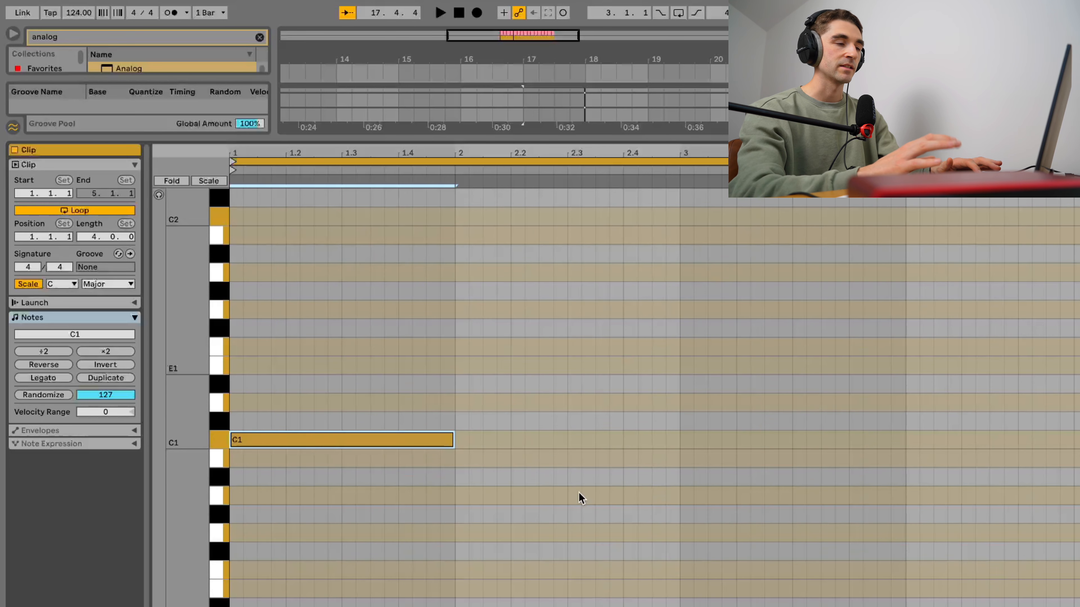
scroll(570, 412, "down", 2)
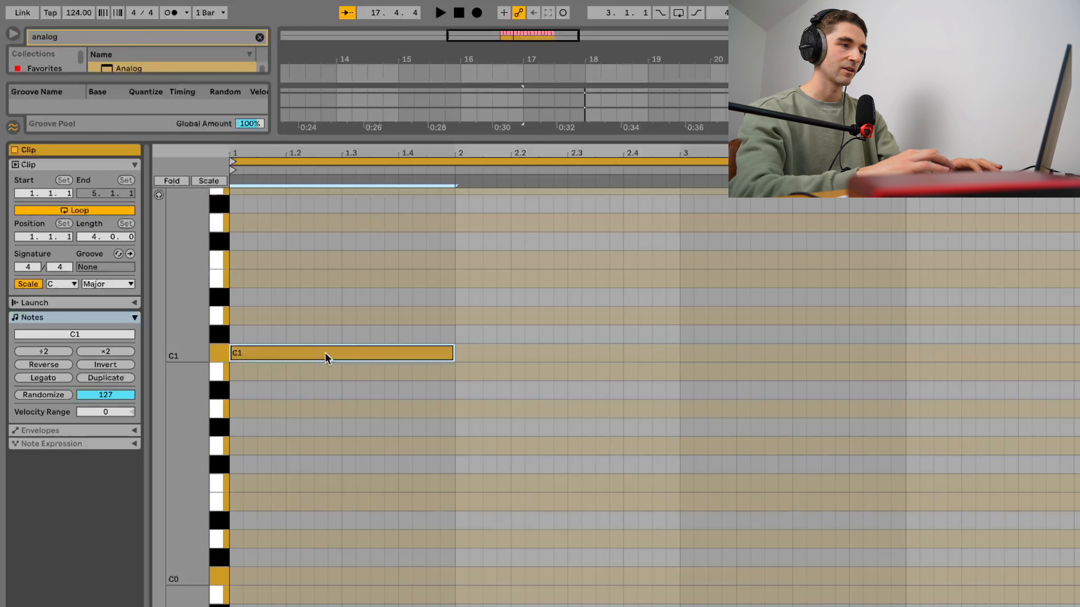
key("space")
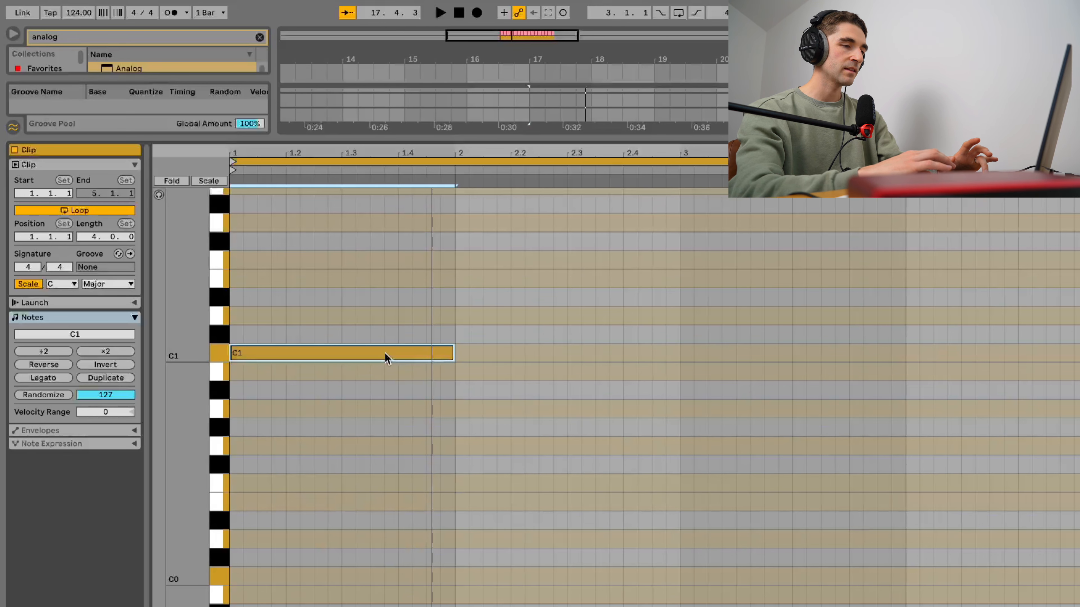
left_click_drag(385, 358, 611, 448)
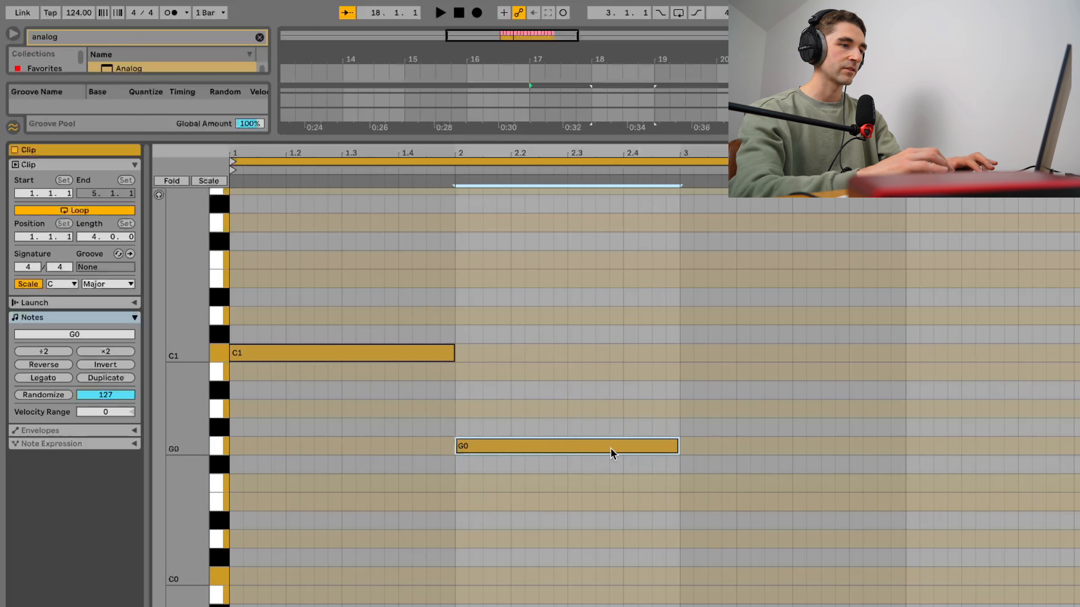
key("space")
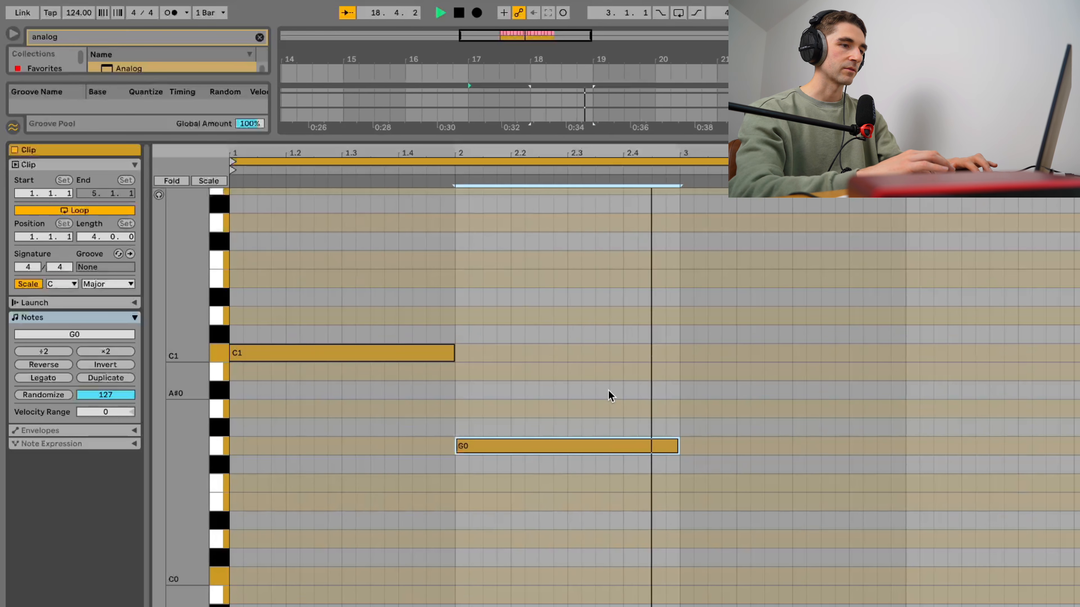
key("space")
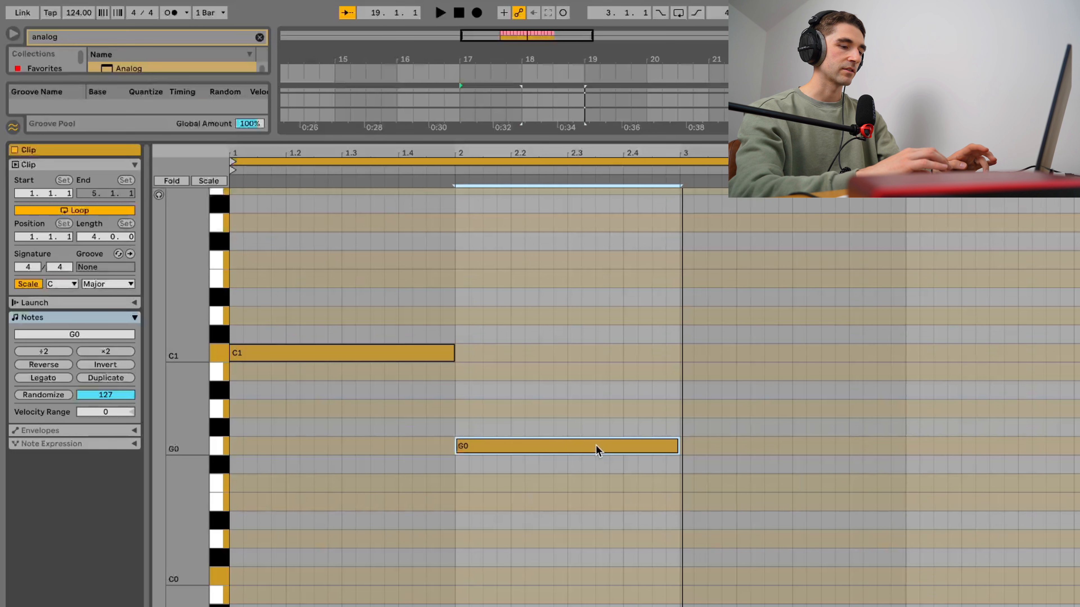
left_click_drag(597, 450, 818, 400)
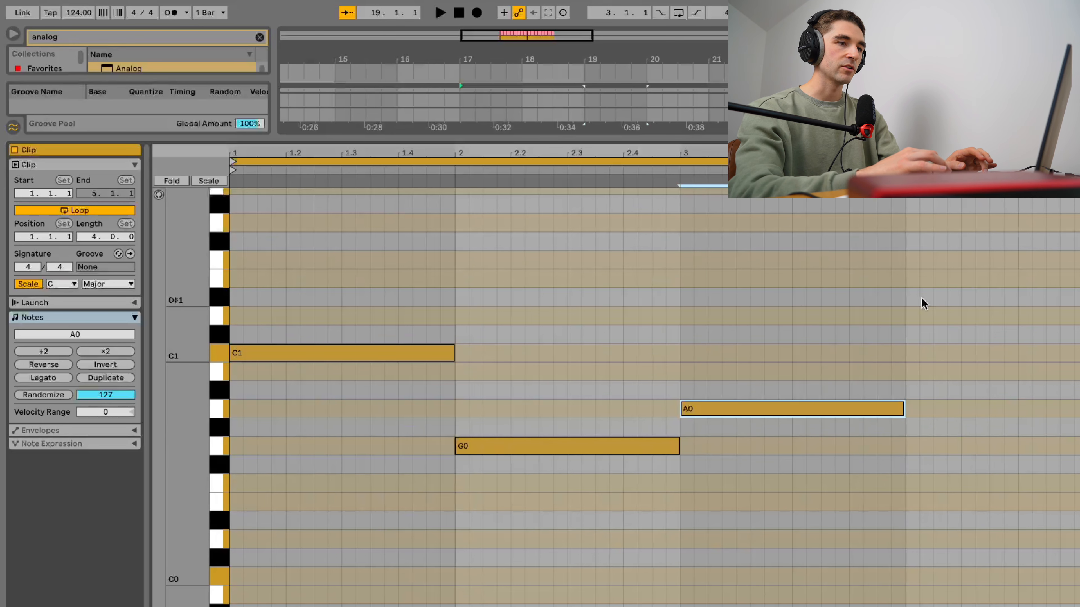
double_click(908, 316)
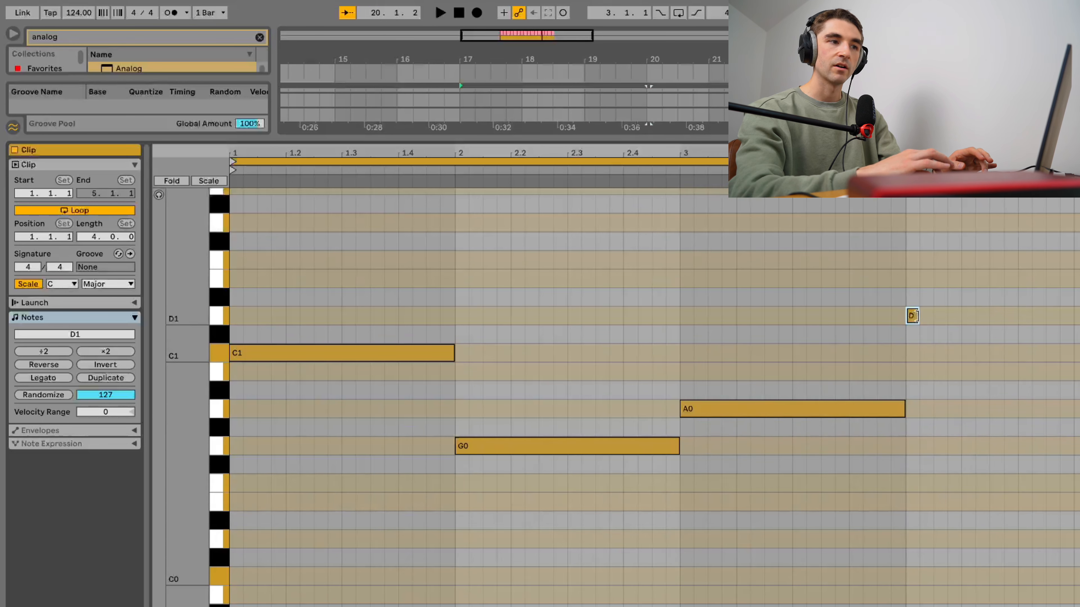
left_click_drag(916, 316, 973, 318)
double_click(943, 318)
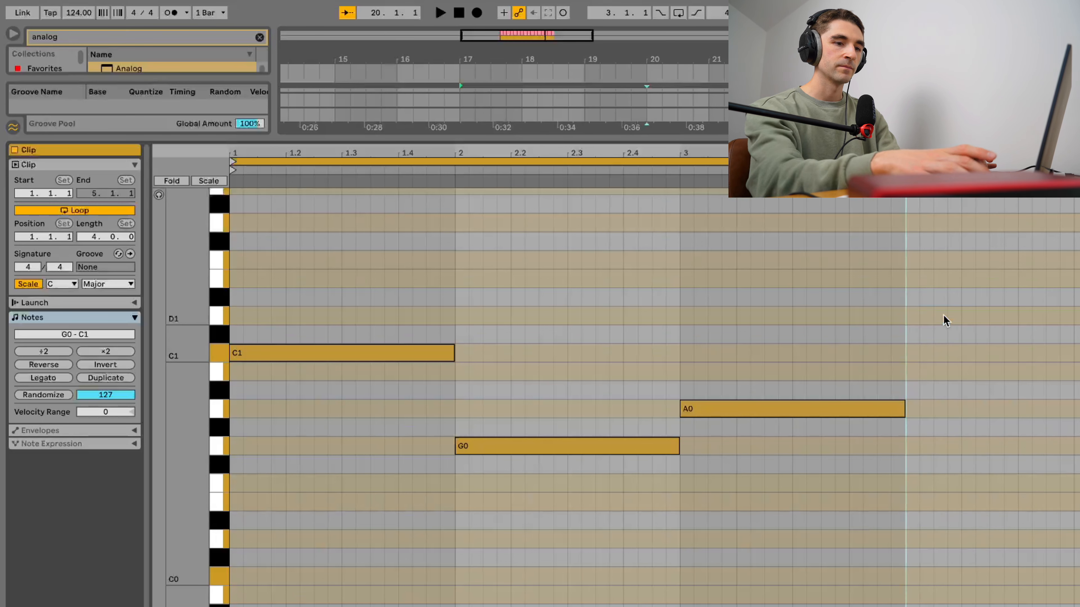
- Play back the three bass notes and lengthen the A0 note to the end of bar 4
key("space")
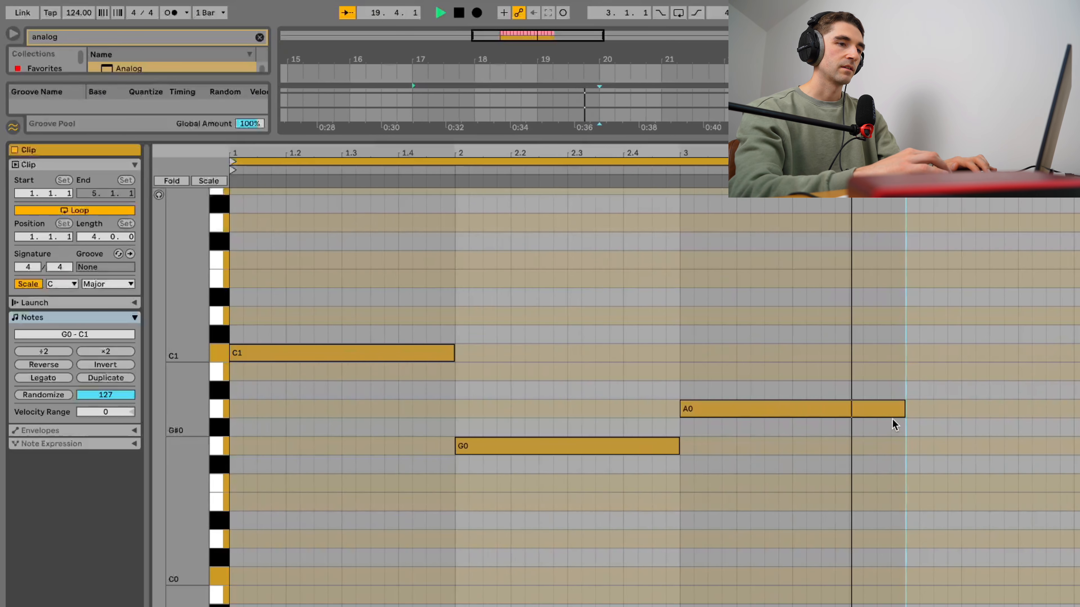
left_click(899, 409)
key("space")
left_click_drag(902, 410, 1077, 409)
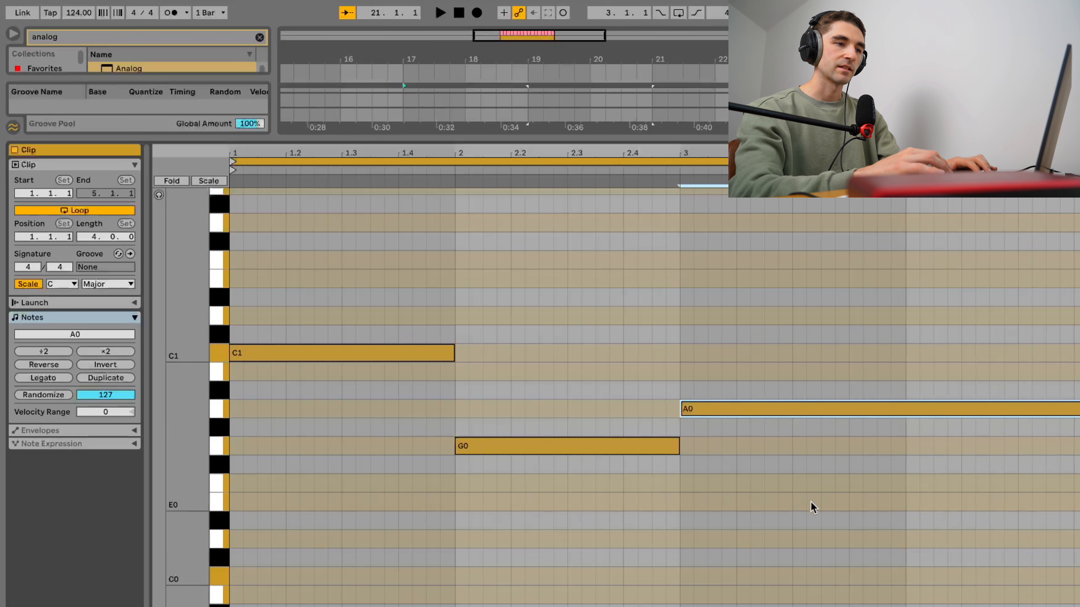
- Play back the bassline and return to the arrangement to follow it alongside the kick pattern
scroll(810, 504, "up", 3)
key("space")
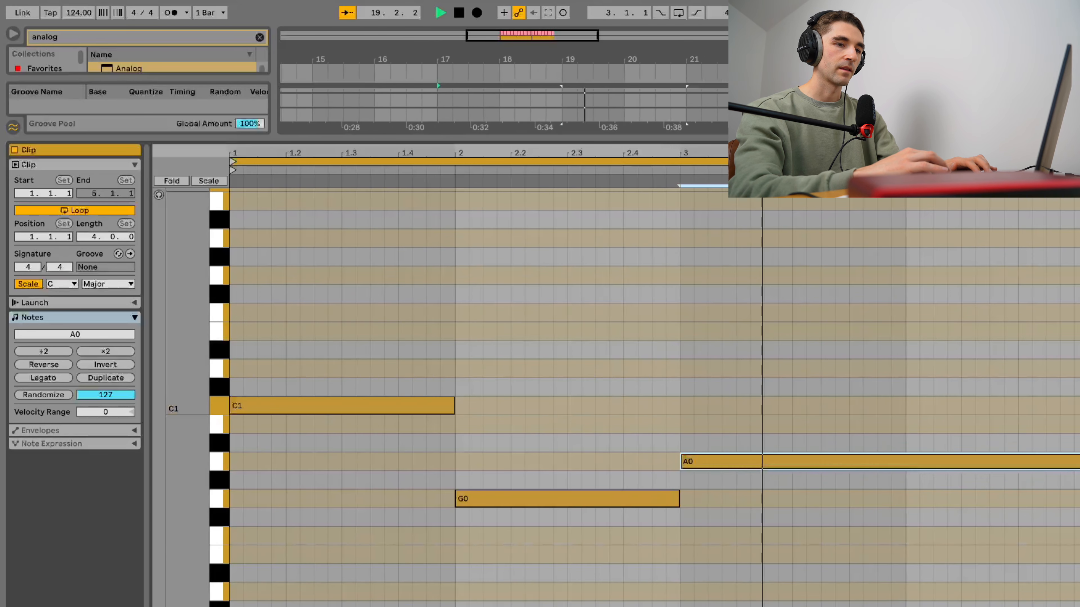
key("shift+Tab")
left_click(527, 259)
scroll(527, 260, "left", 2)
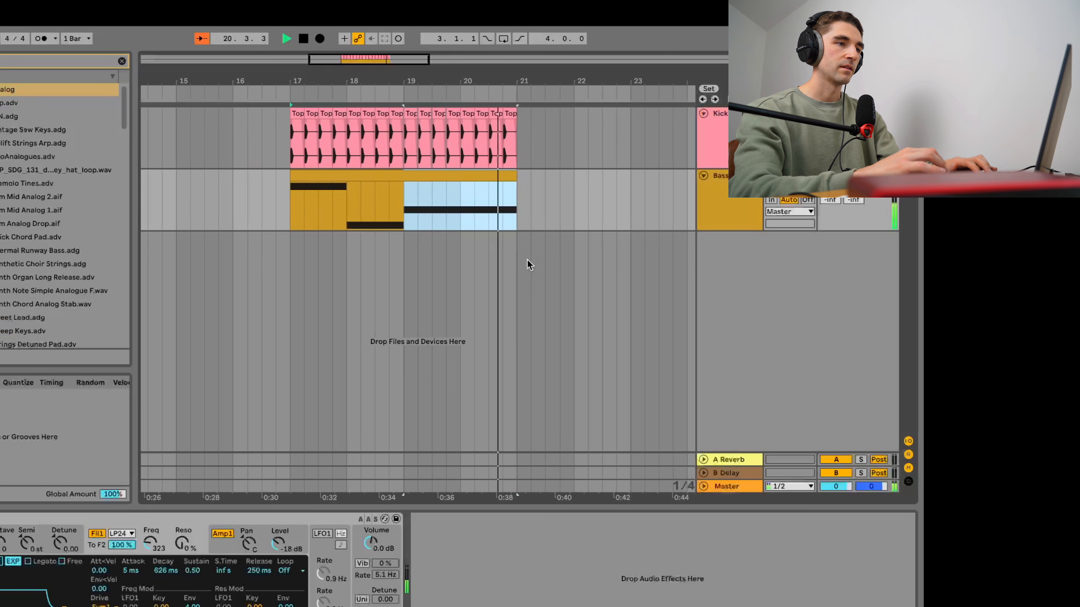
scroll(451, 211, "left", 1)
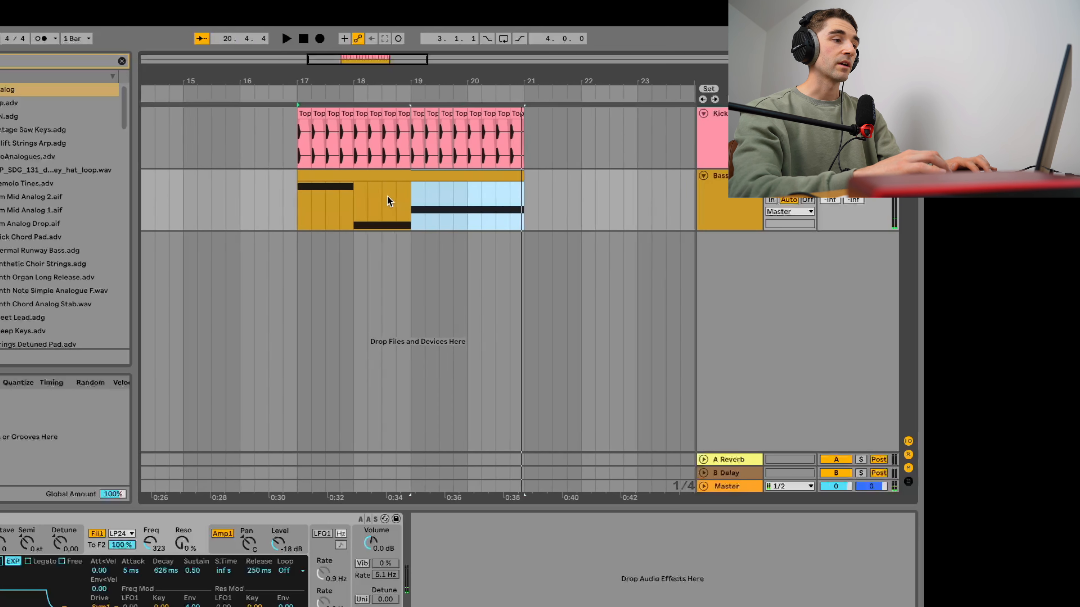
- Move the four-bar loop brace to start at bar 17, over the Kick and Bass clips
key("minus")
key("minus")
key("minus")
key("minus")
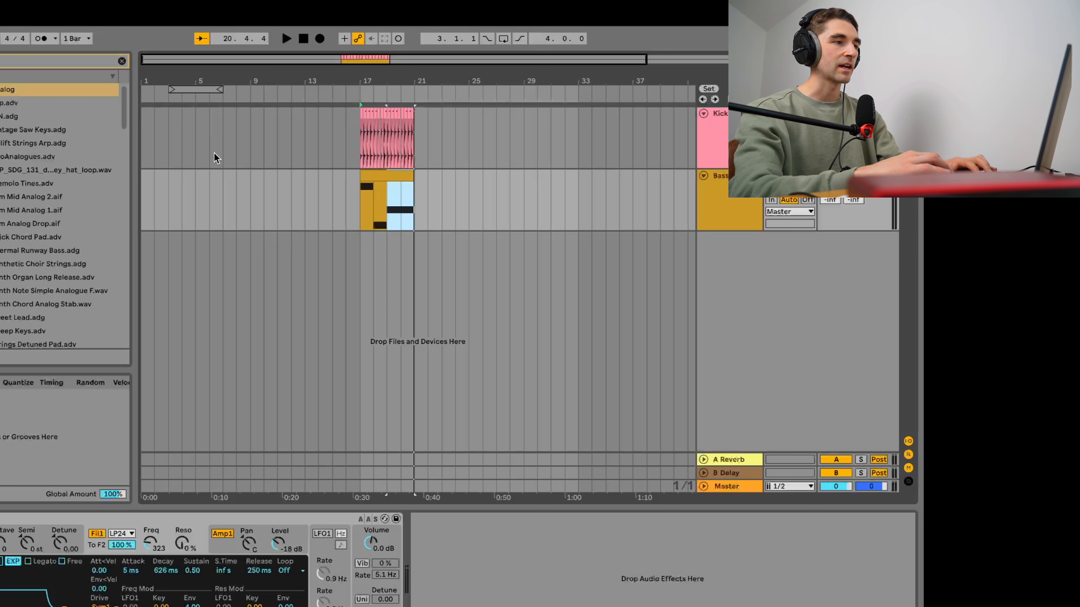
left_click(190, 88)
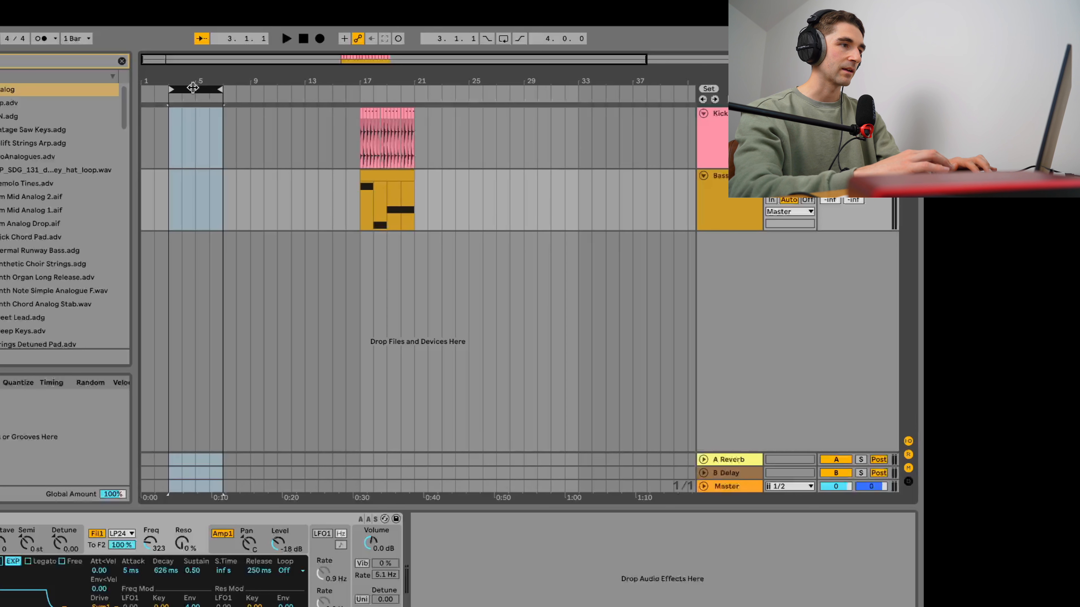
left_click_drag(201, 88, 388, 104)
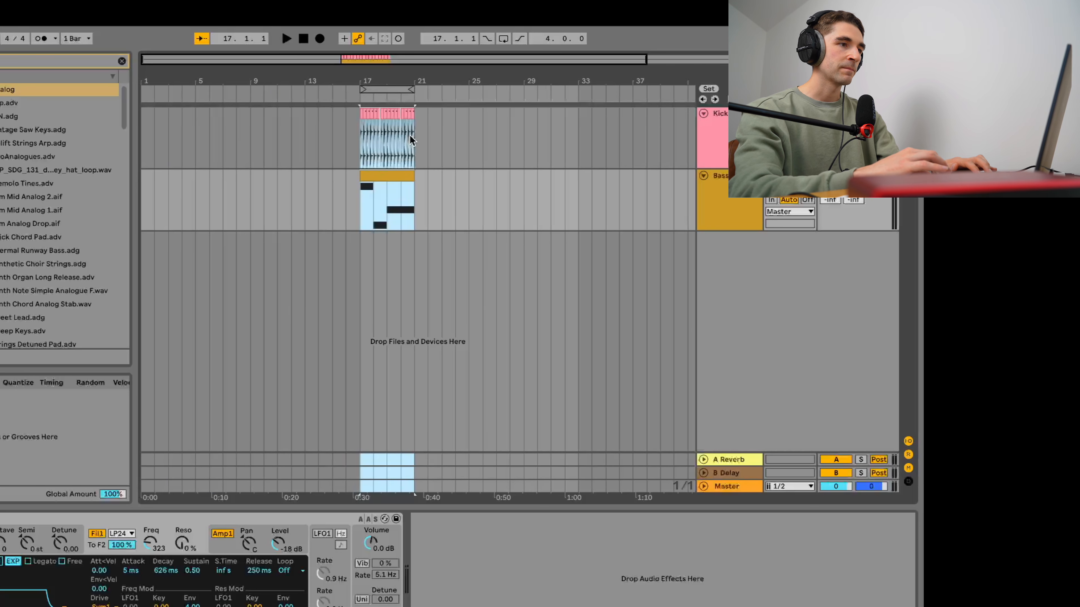
key("z")
left_click(377, 135)
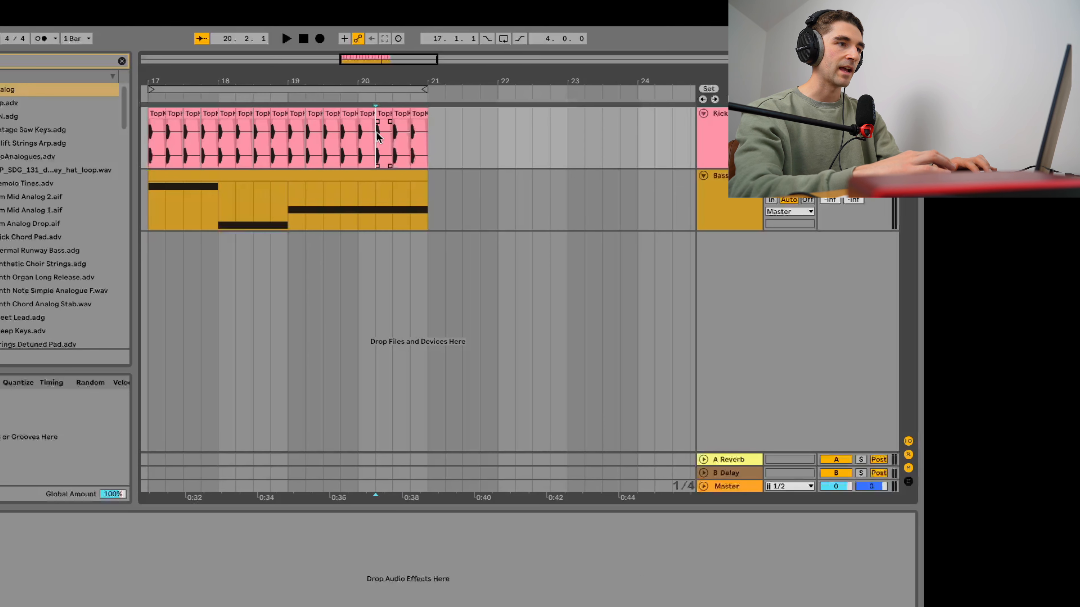
- Turn on arrangement looping for the four bars from bar 17 and play back the kick and bass
key("minus")
key("minus")
key("space")
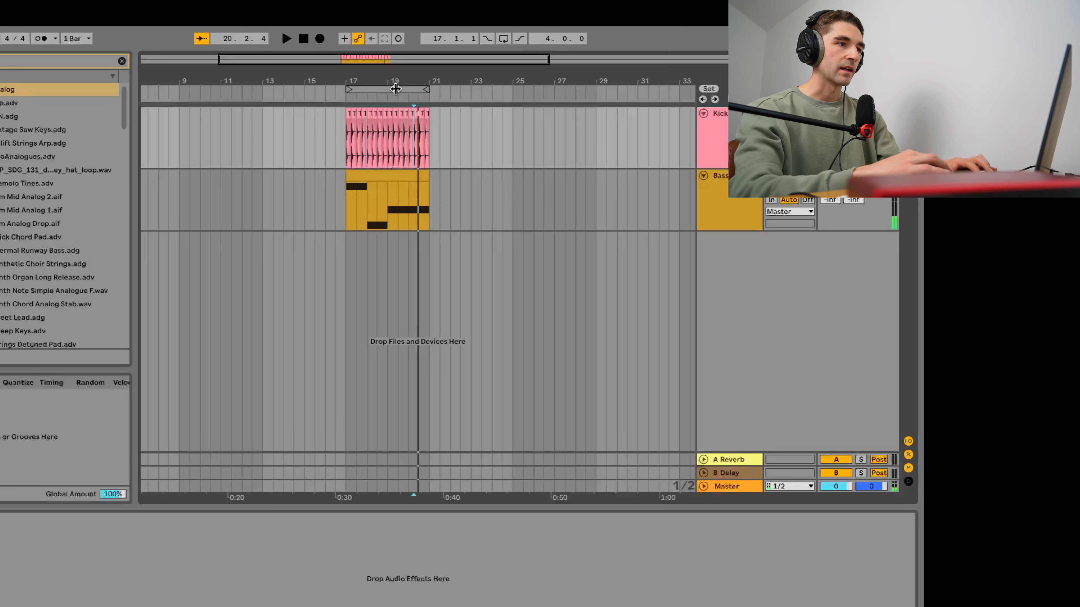
key("space")
left_click(401, 90)
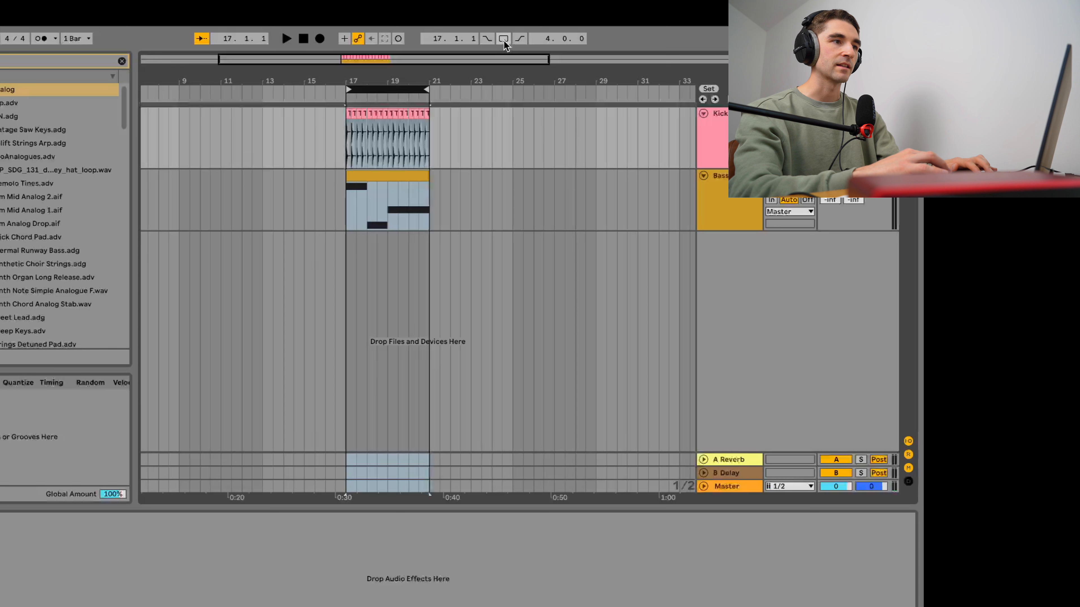
left_click(503, 39)
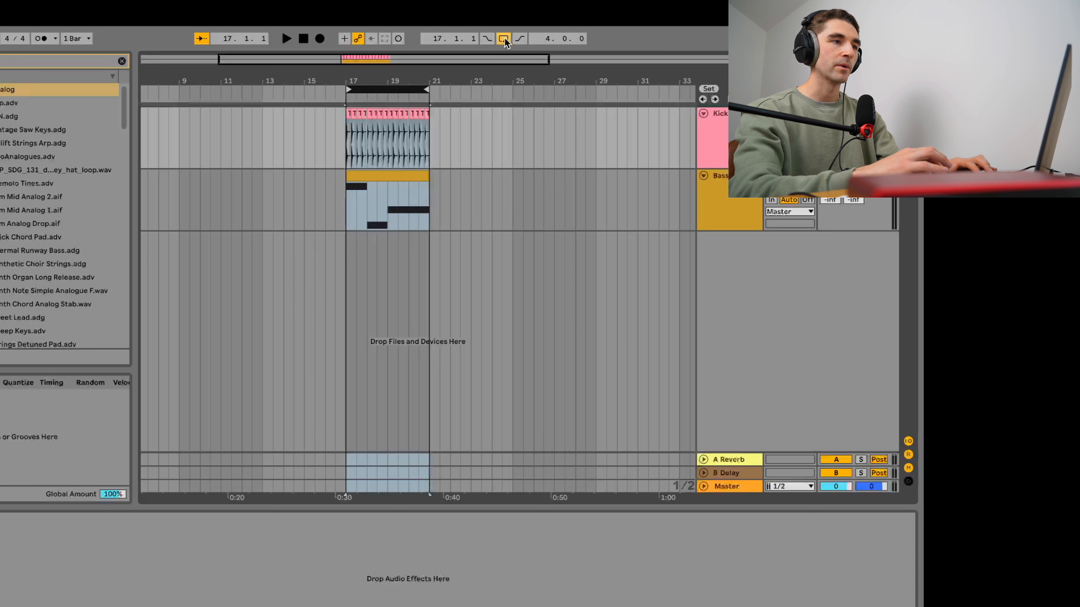
key("plus")
left_click(412, 134)
key("space")
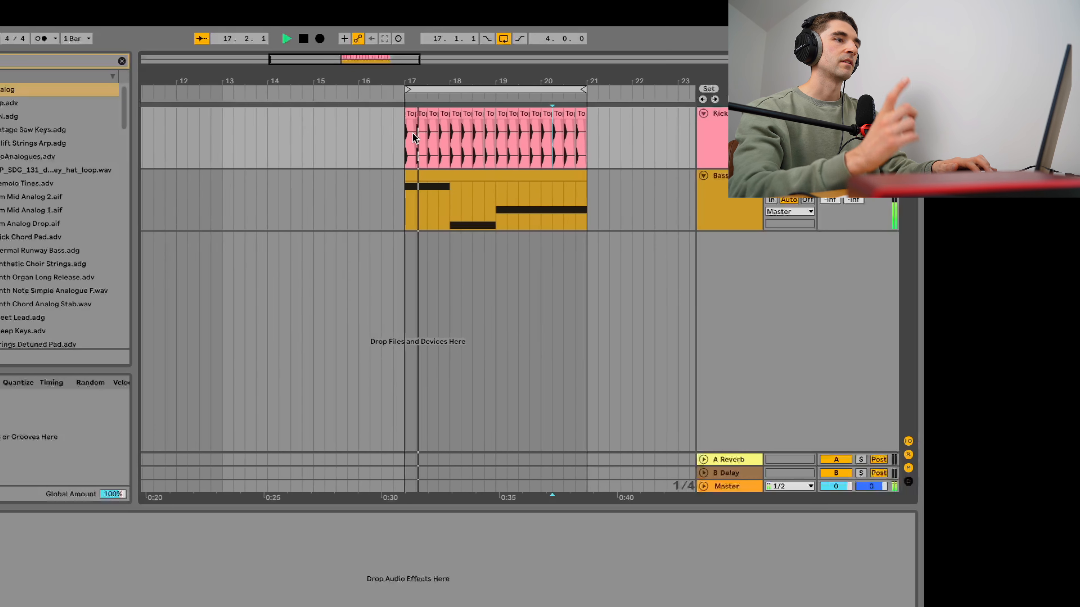
key("plus")
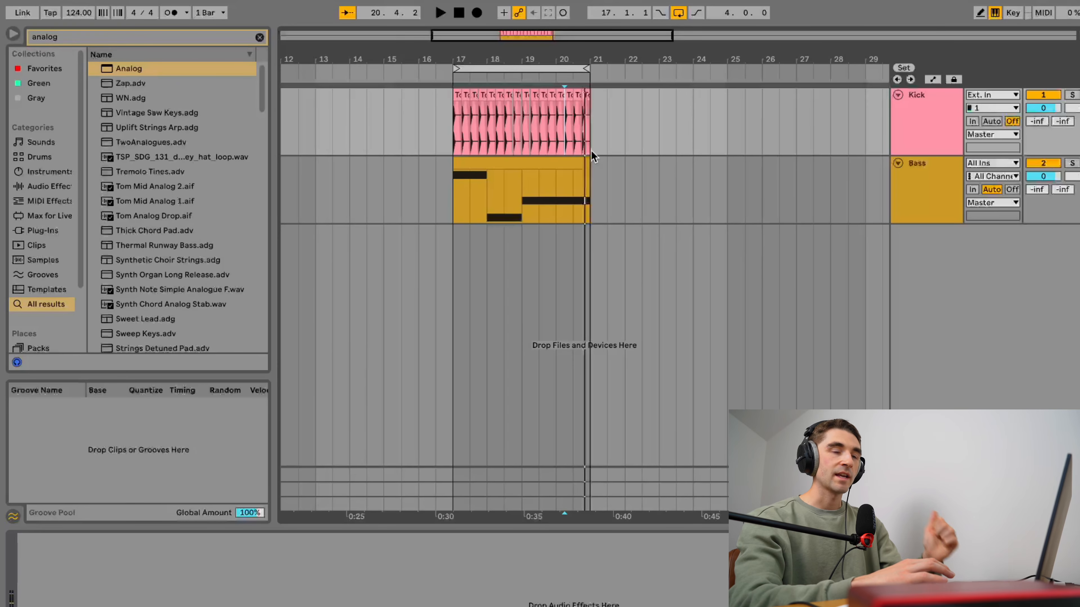
- Fold the Kick and Bass tracks to their minimum height in the arrangement
left_click(897, 163)
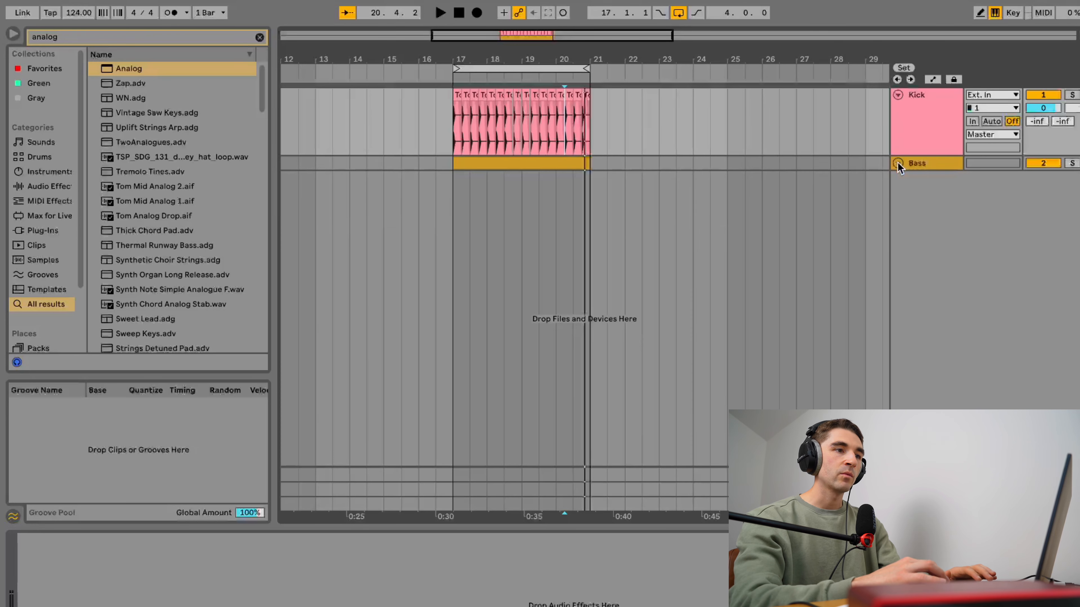
left_click(897, 94)
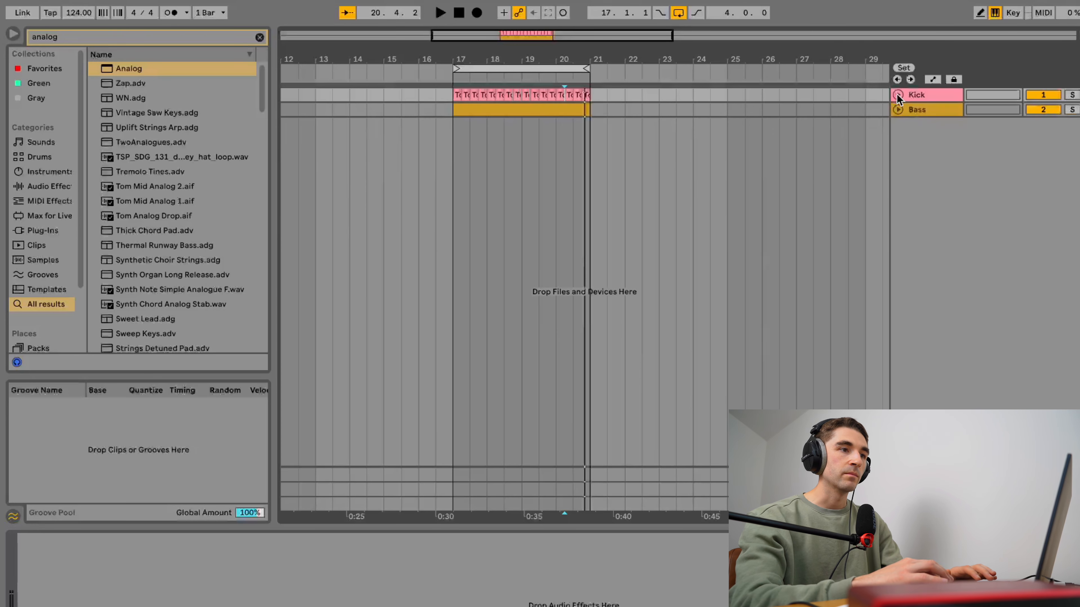
left_click(898, 109)
left_click(898, 110)
left_click(898, 109)
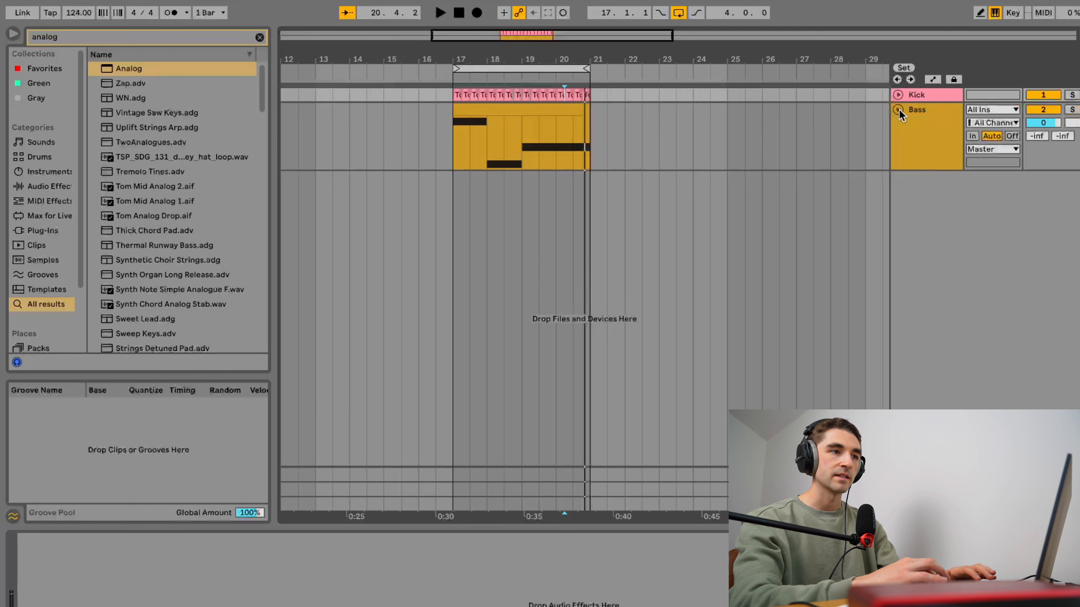
left_click(897, 110)
left_click(897, 94)
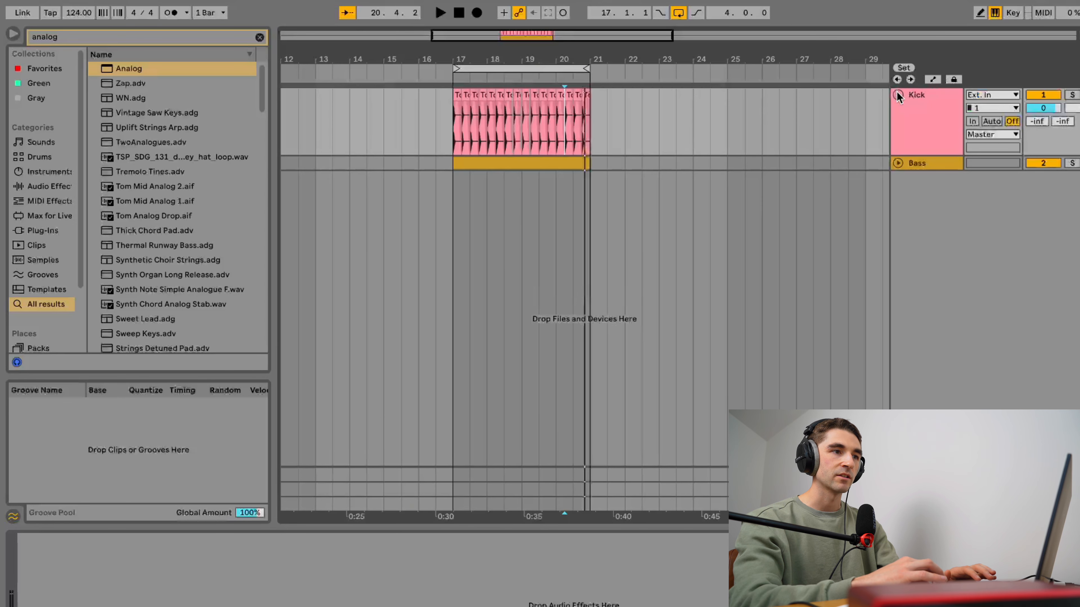
left_click(897, 95)
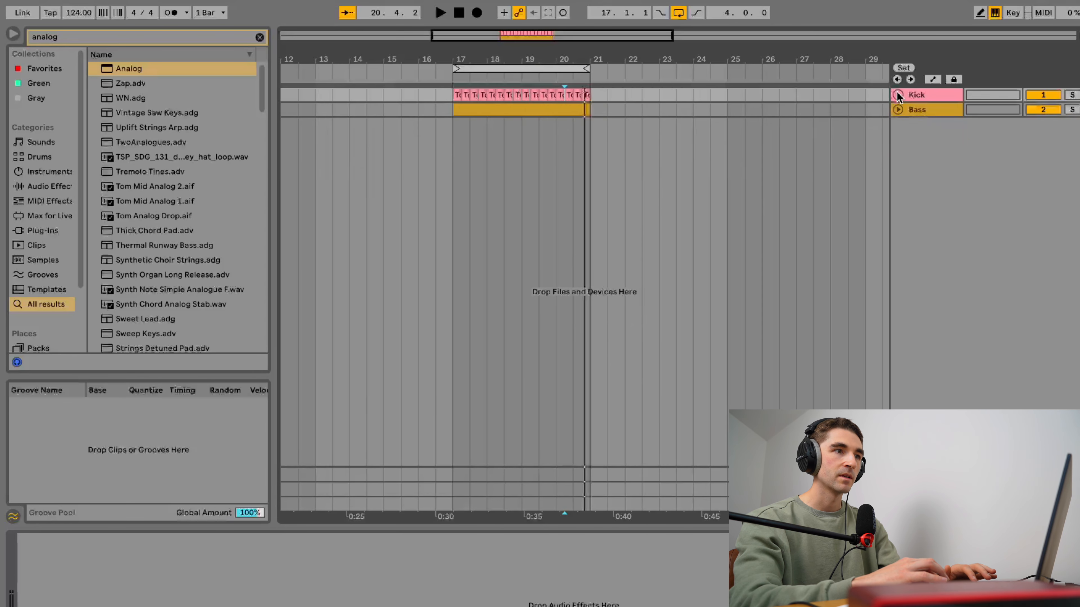
- Insert a new MIDI track below the Bass track
left_click(923, 111)
mouse_move(307, 1)
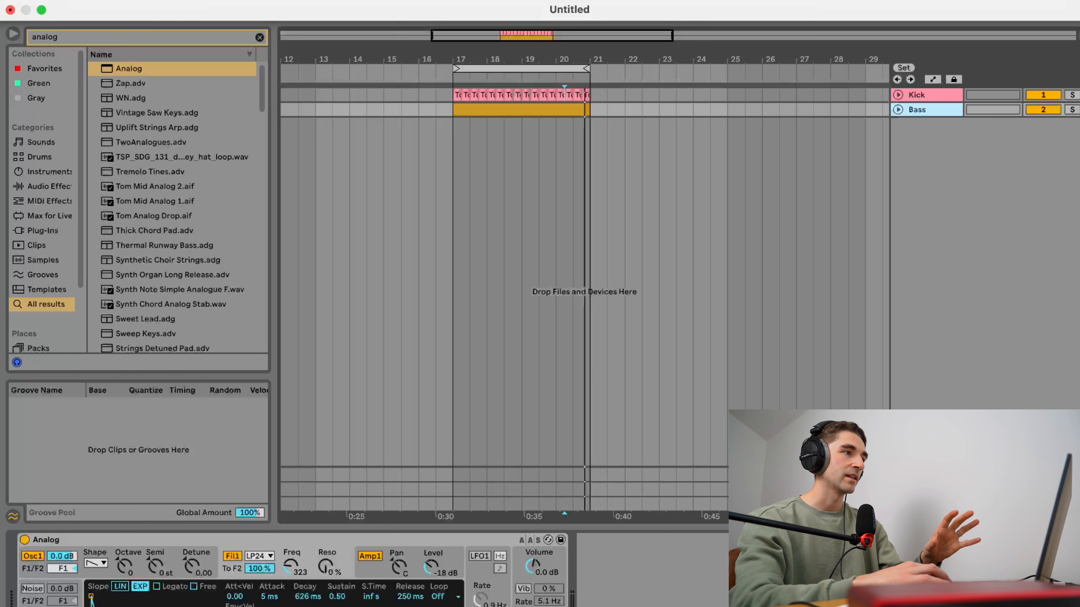
left_click(144, 2)
left_click(182, 28)
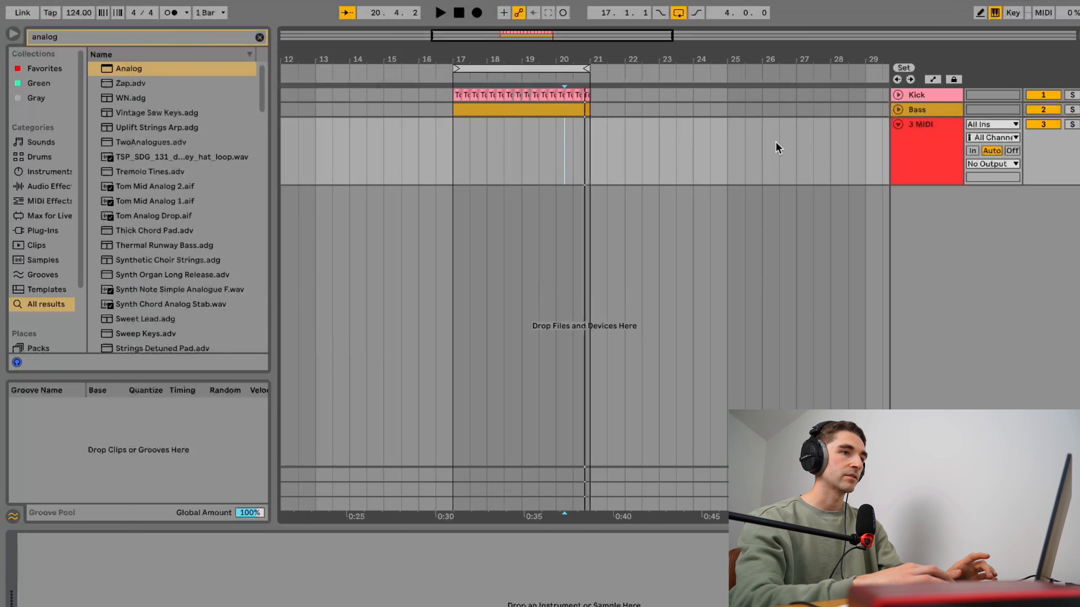
- Load the Analog synth onto the new MIDI track
left_click(922, 150)
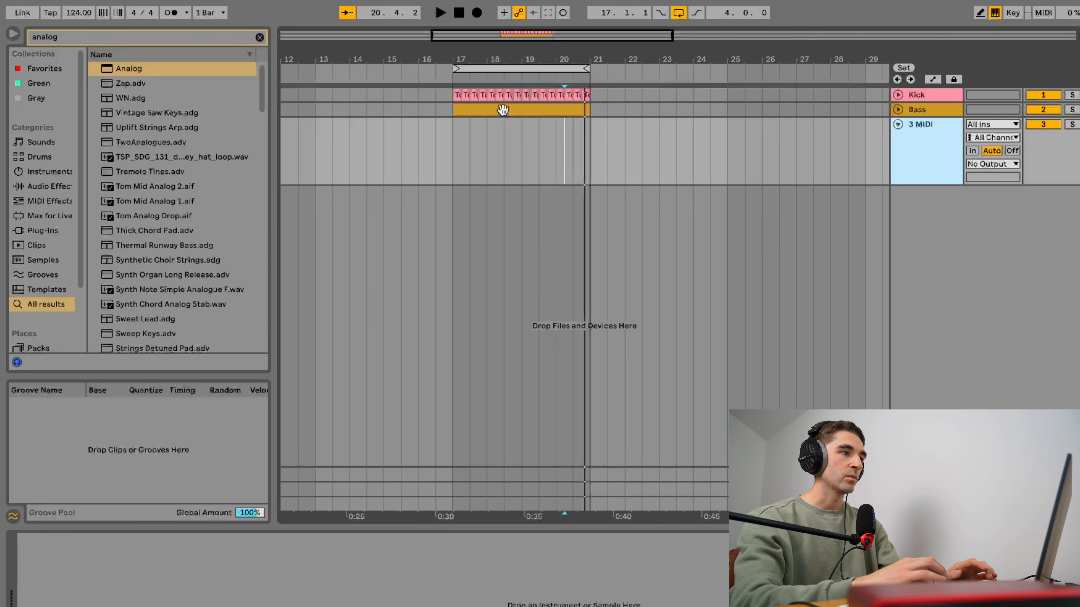
left_click(115, 73)
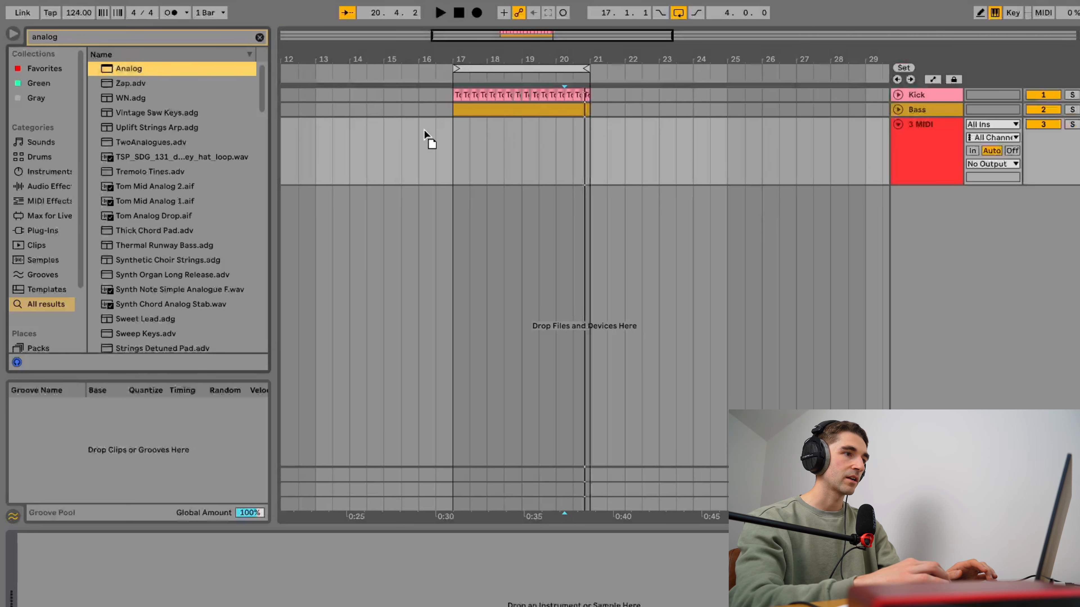
left_click_drag(466, 147, 485, 152)
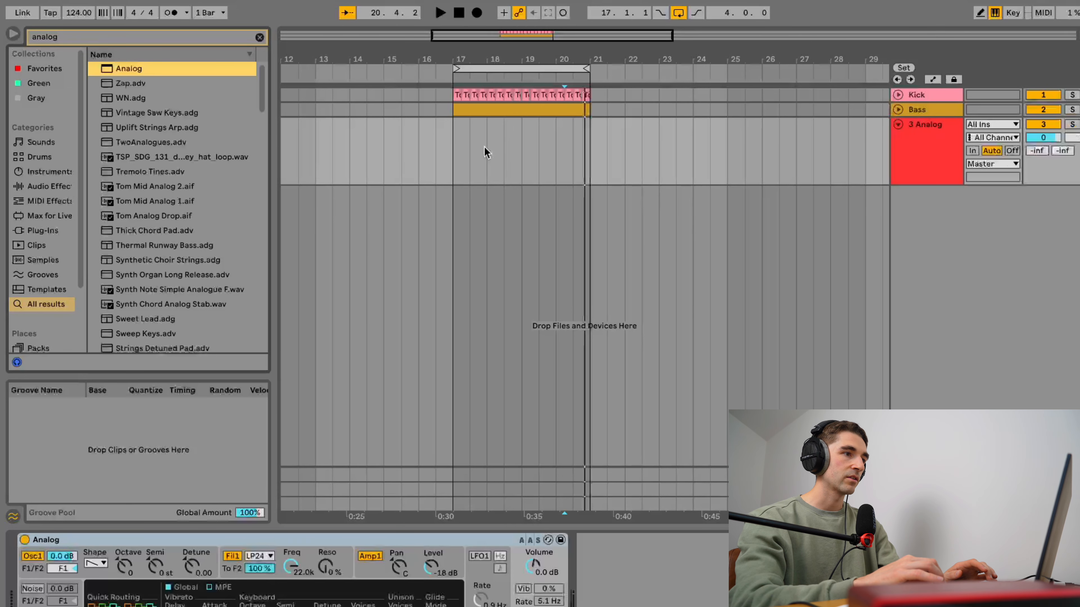
- Rename the new Analog track Melody and create an empty four-bar MIDI clip on it from bar 17
left_click(939, 150)
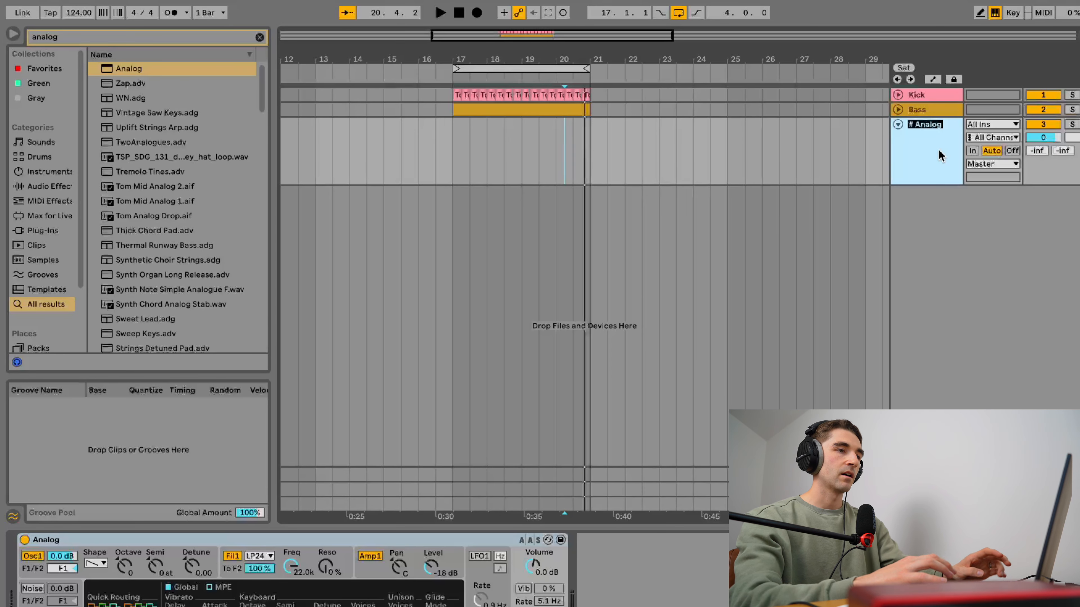
type("Melody")
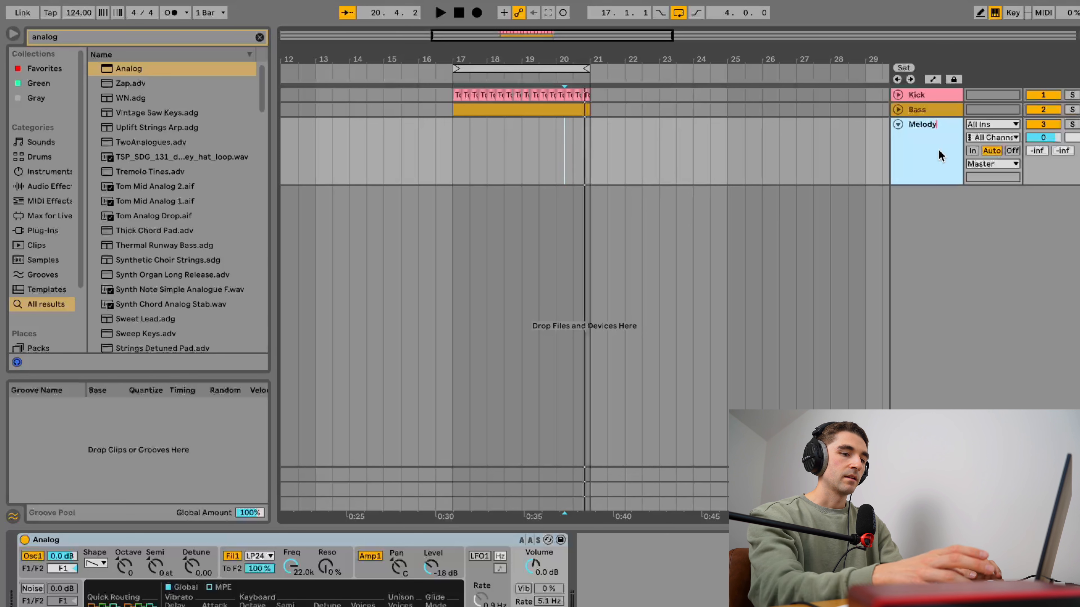
left_click(475, 136)
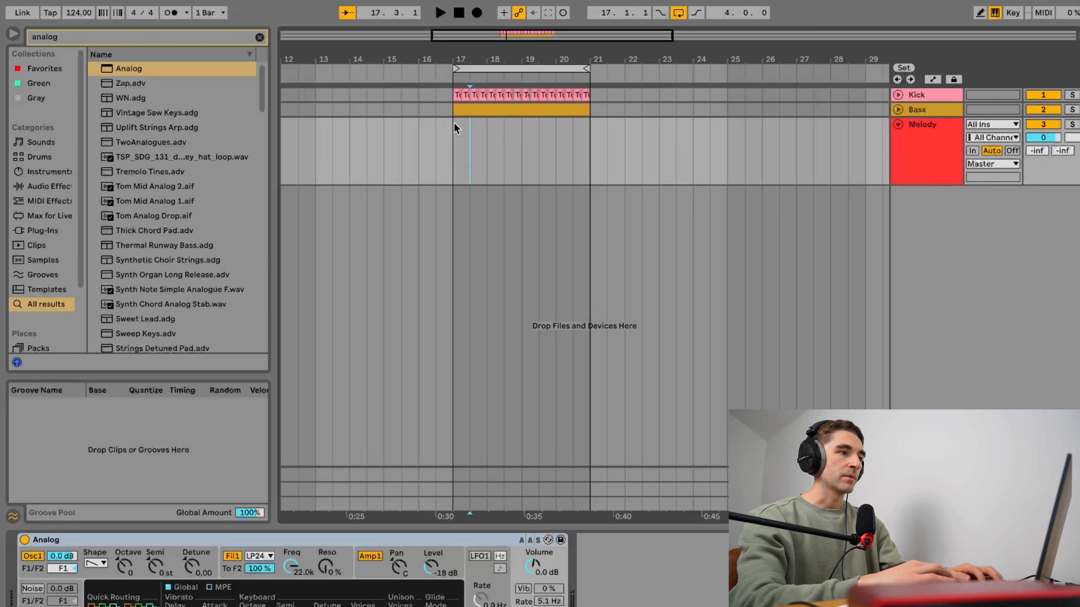
left_click(454, 123)
left_click_drag(454, 123, 582, 144)
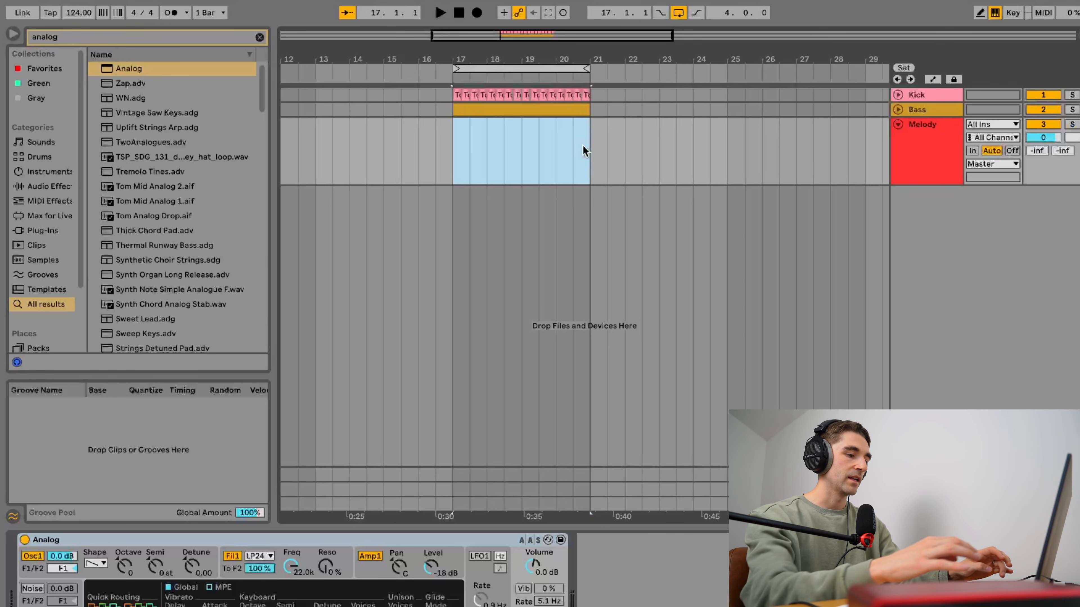
key("ctrl+shift+m")
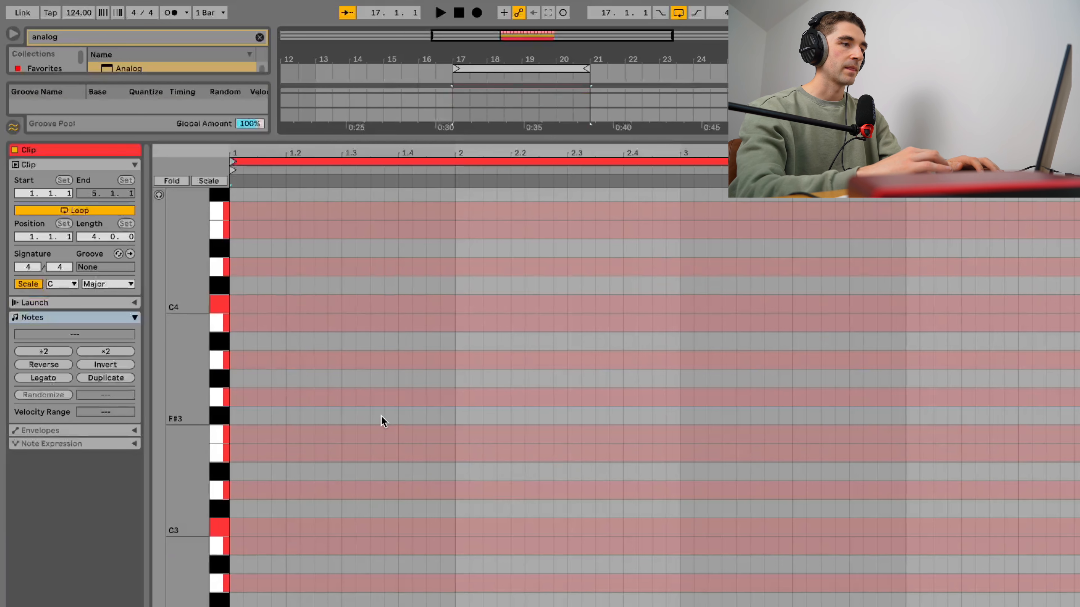
- Add a G3 note two sixteenths long at the very start of the Melody clip
left_click(218, 398)
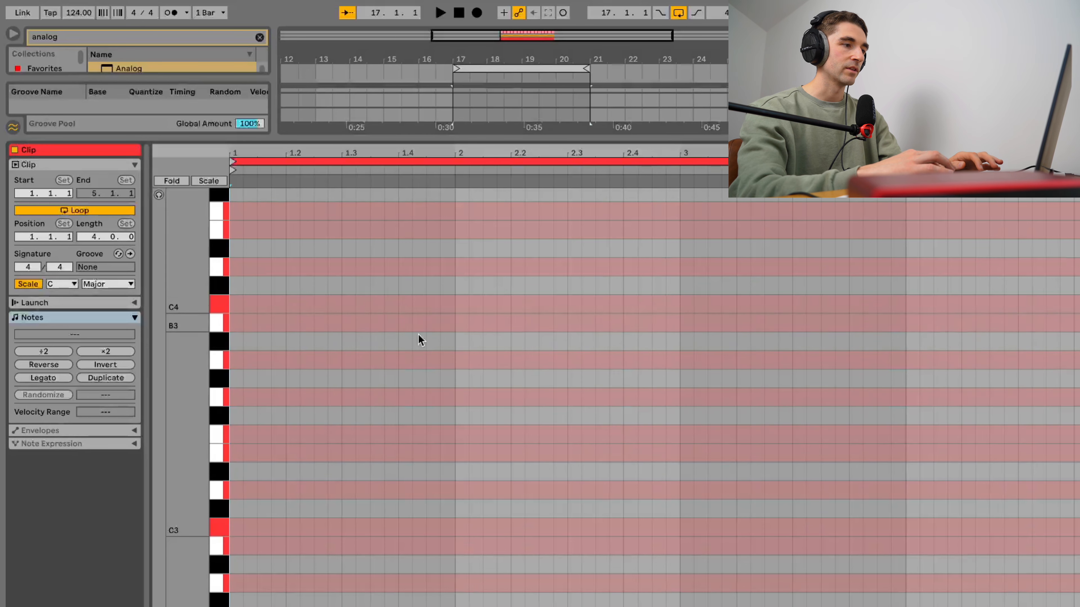
scroll(277, 428, "down", 6)
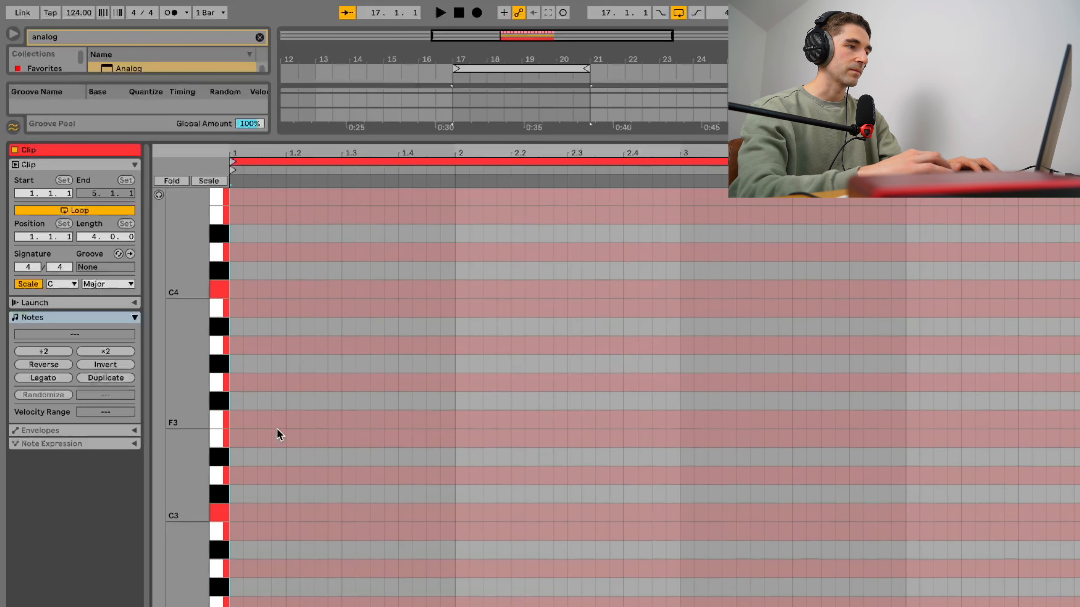
scroll(355, 508, "down", 3)
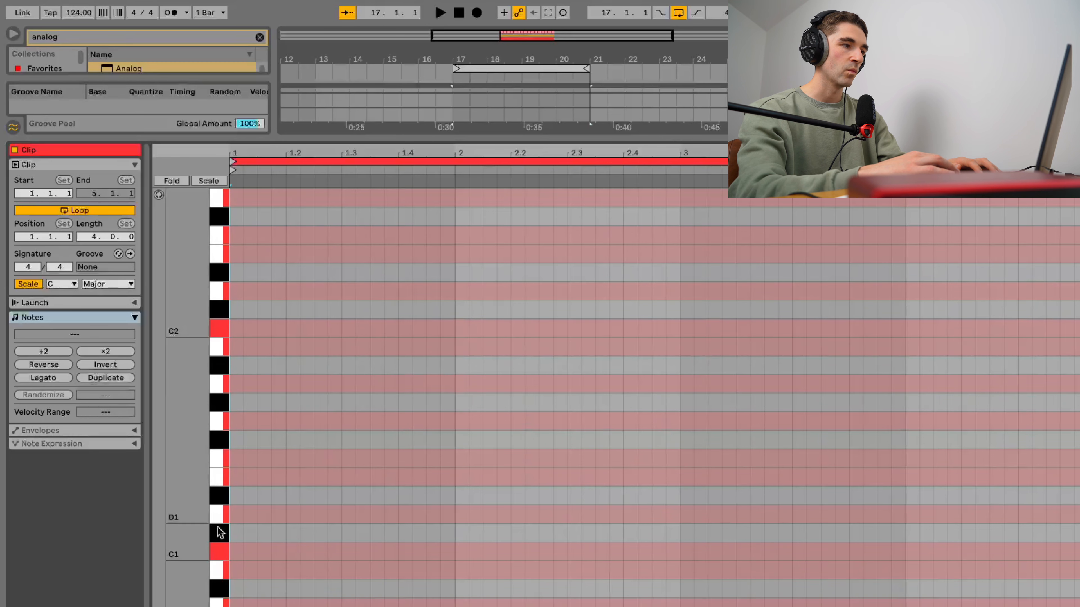
scroll(255, 415, "up", 6)
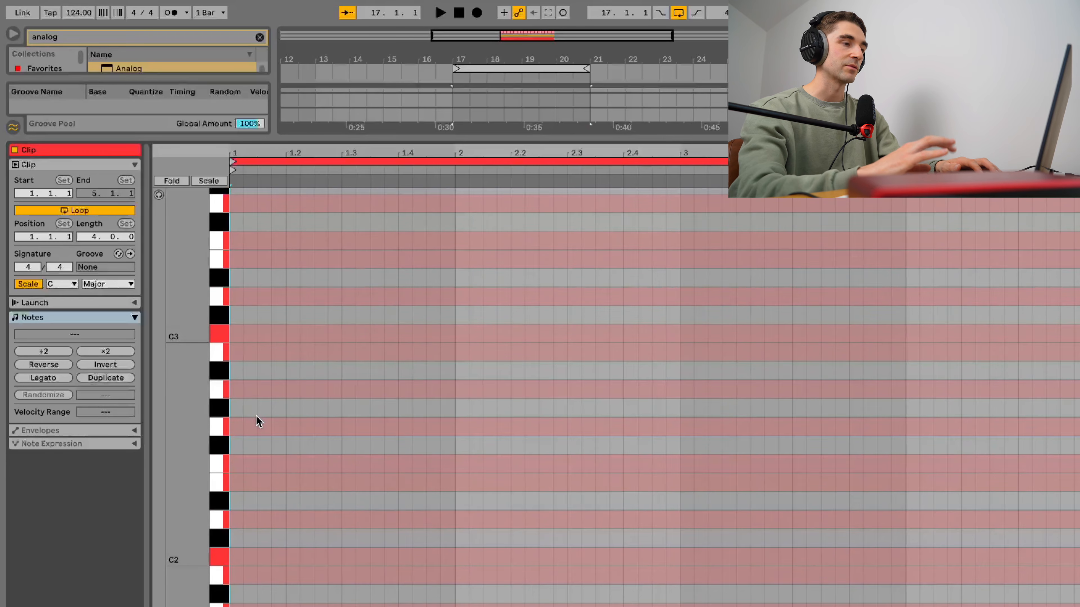
scroll(256, 415, "up", 3)
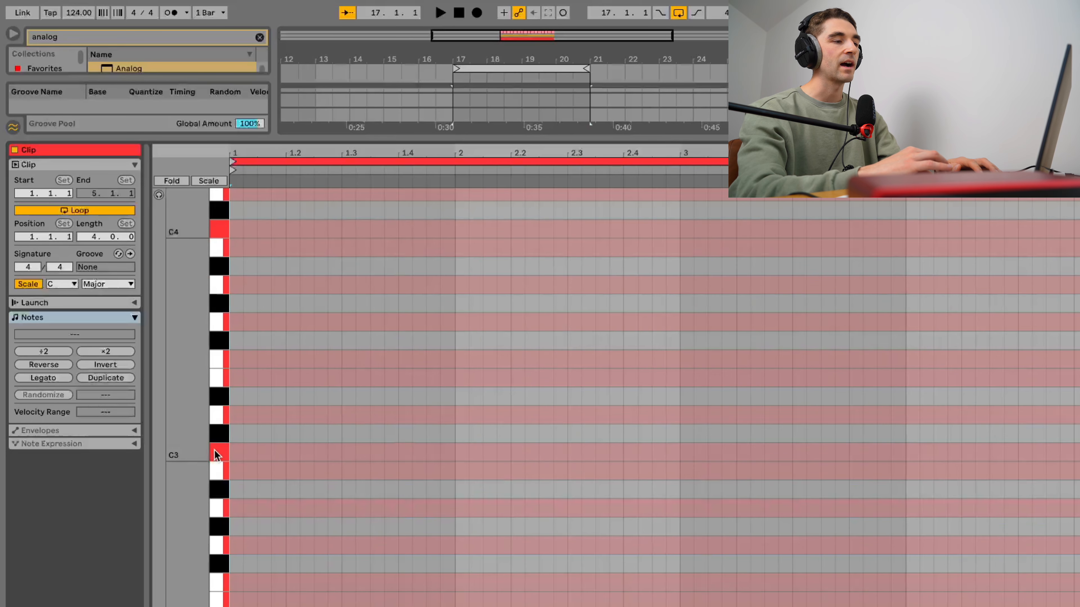
double_click(236, 321)
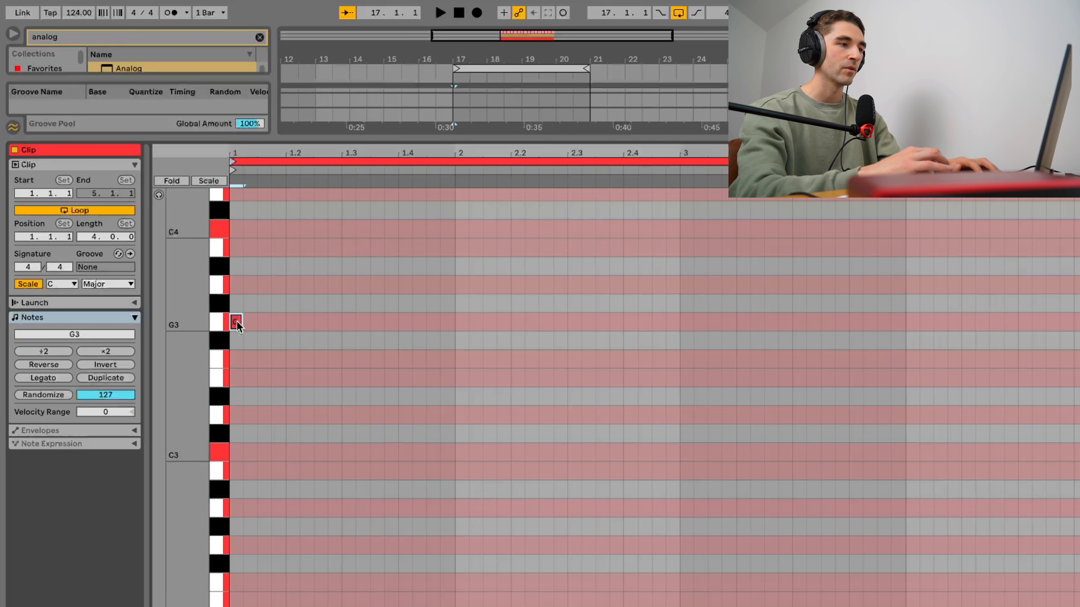
mouse_move(255, 326)
left_mouse_down()
mouse_move(284, 327)
mouse_move(272, 327)
left_mouse_up()
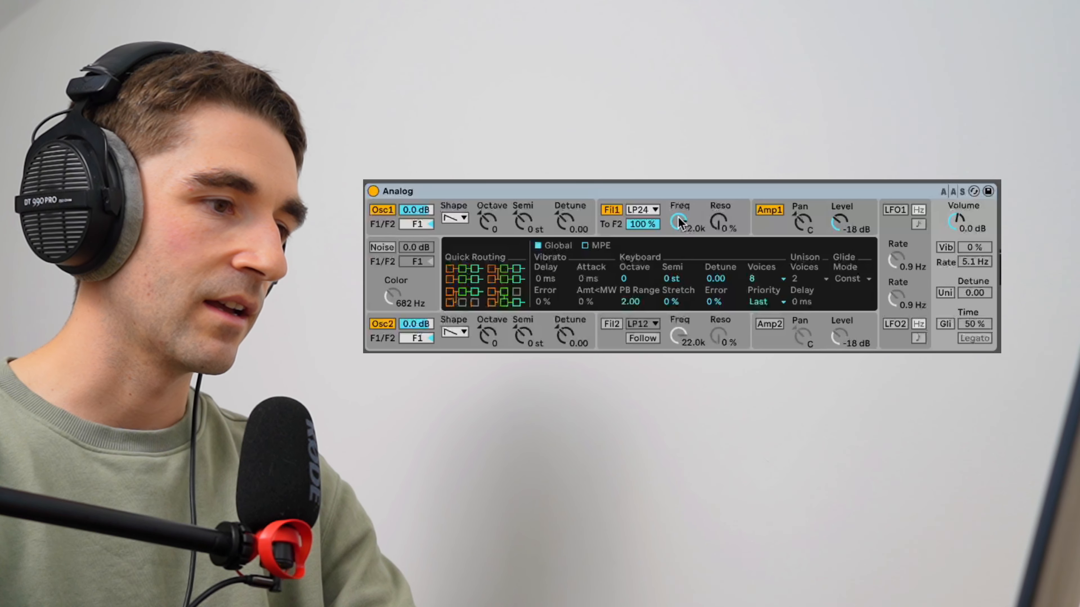
- Lower Analog's first filter cutoff to about 1.8k and shape its envelope to 469 ms decay and 0.24 sustain
left_click(679, 222)
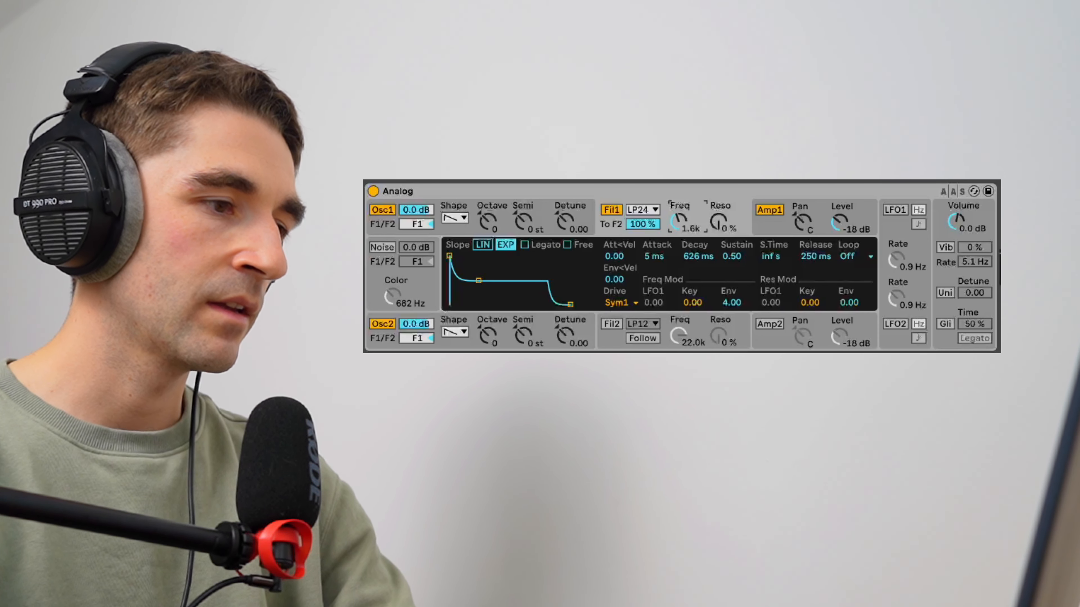
left_click_drag(679, 221, 679, 220)
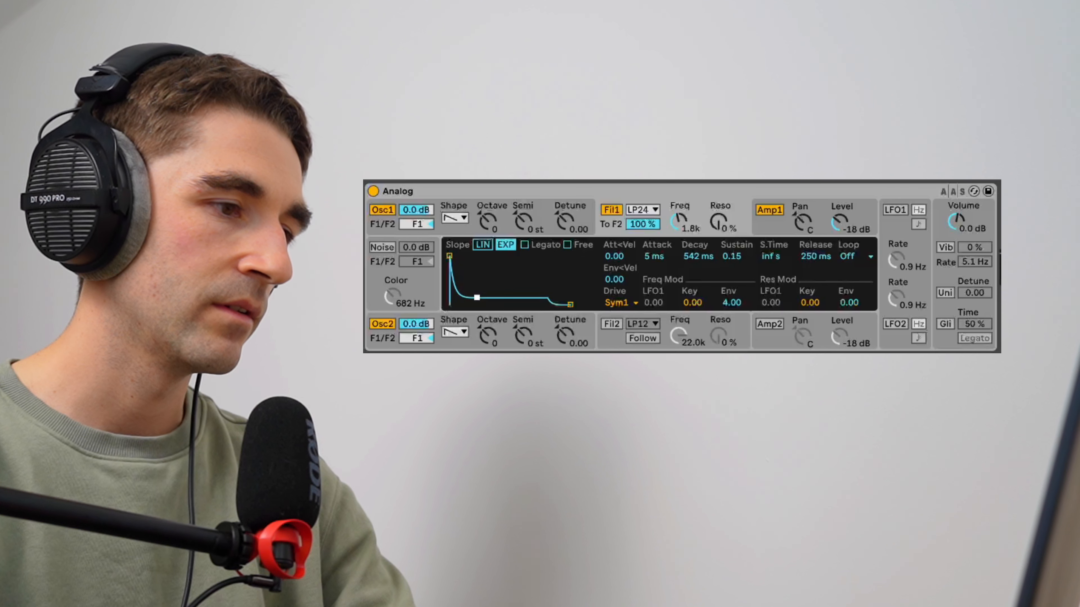
left_click_drag(478, 299, 479, 302)
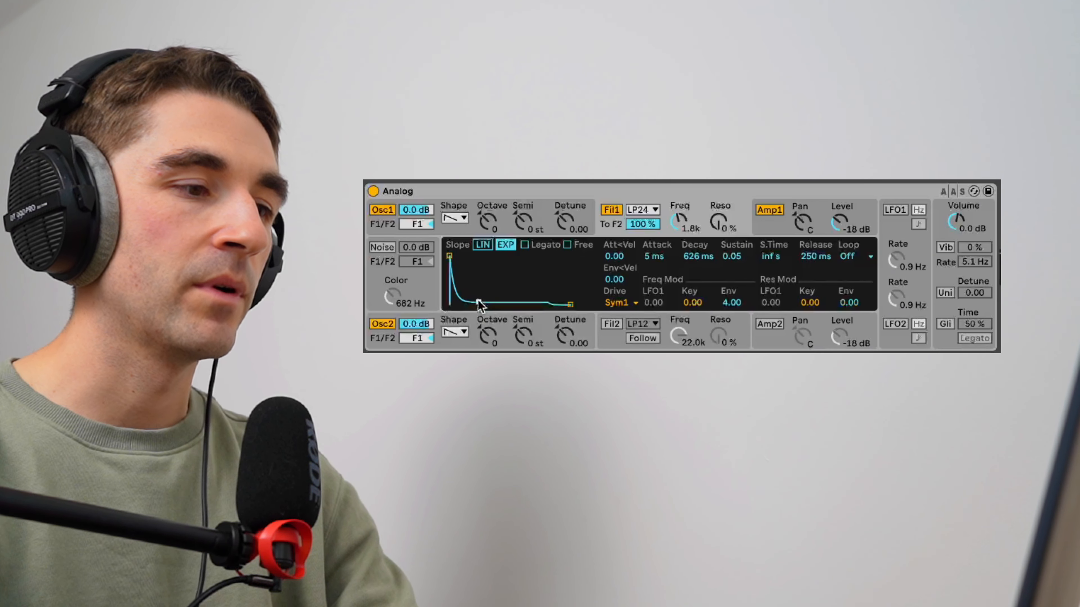
mouse_move(478, 302)
left_mouse_down()
mouse_move(479, 256)
mouse_move(480, 304)
mouse_move(477, 279)
mouse_move(478, 293)
left_mouse_up()
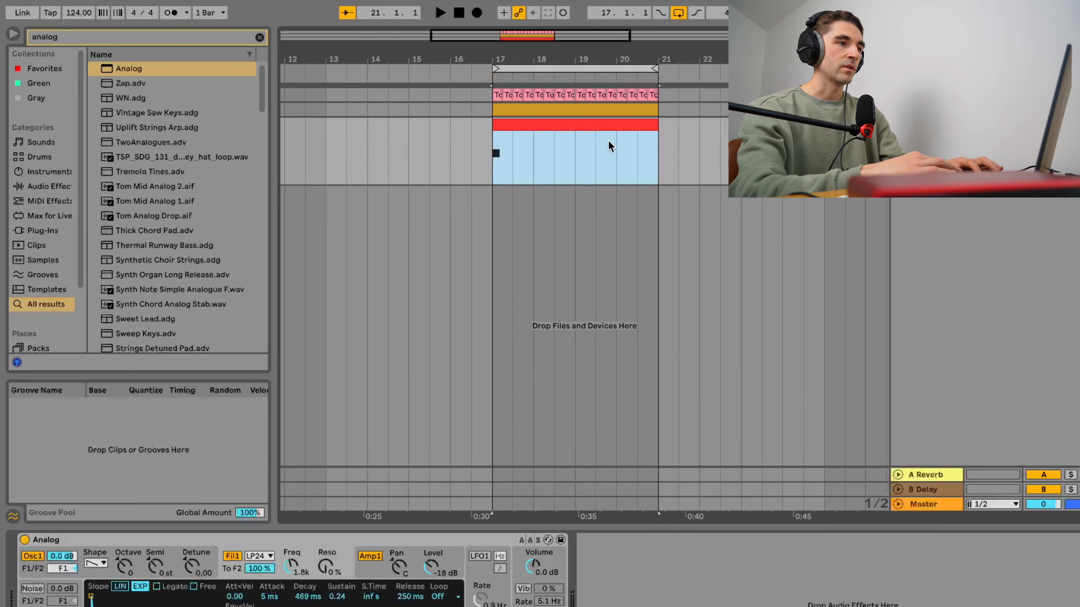
- Add a B3 note two sixteenths long, one sixteenth after beat 1.2 of the Melody clip, and play it back
key("z")
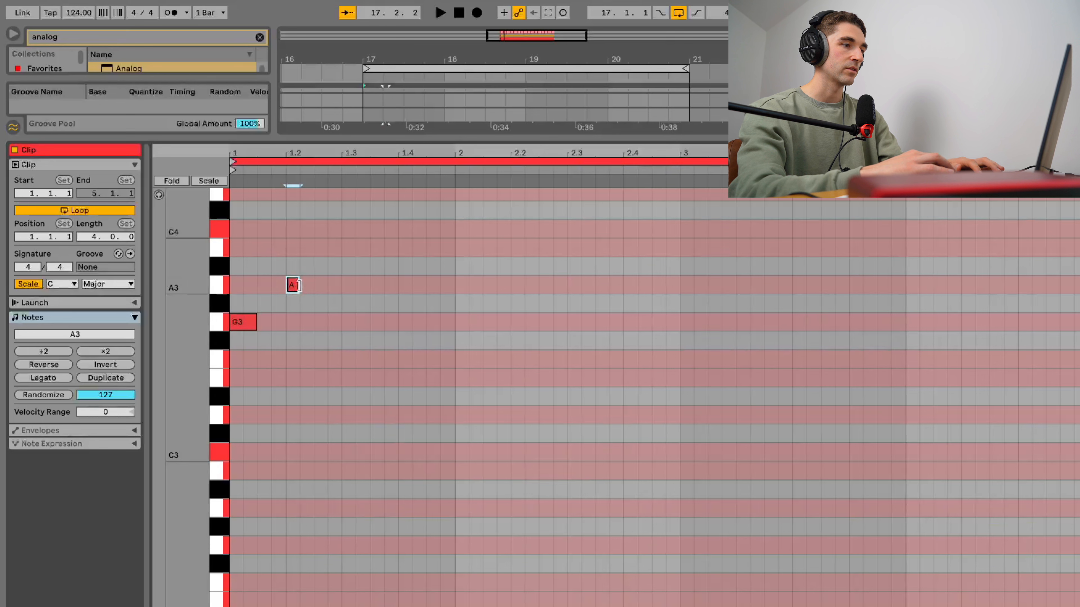
left_click_drag(299, 285, 317, 288)
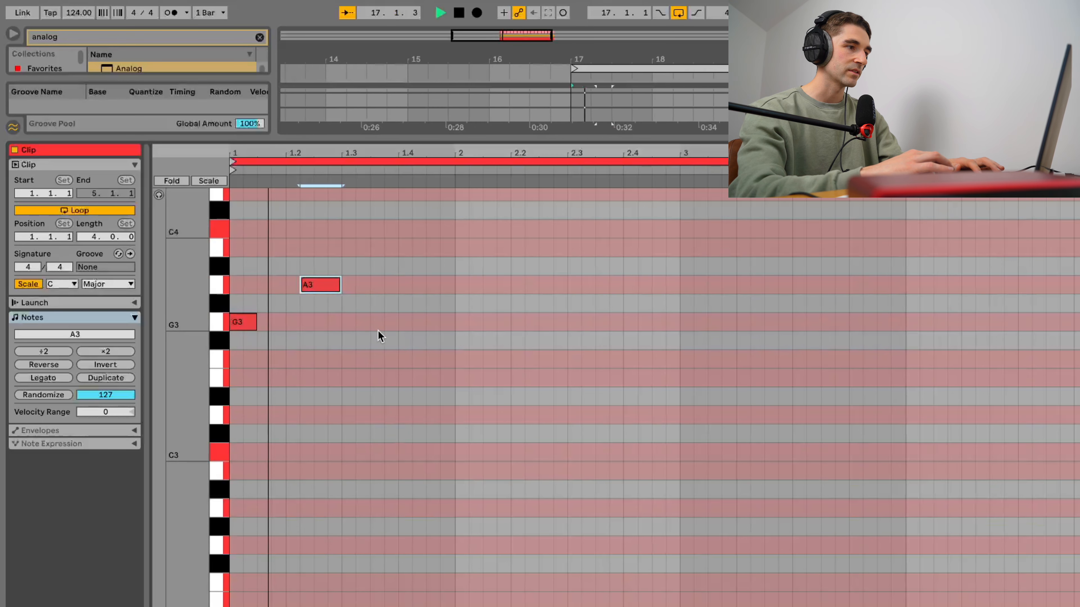
left_click_drag(318, 285, 313, 252)
key("space")
key("space")
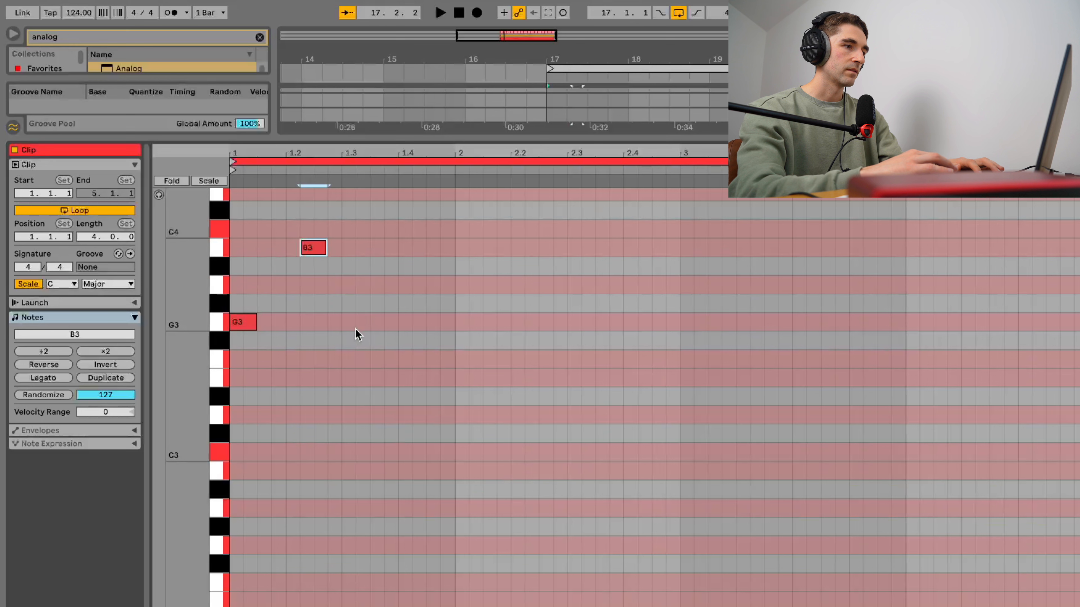
- Add a three-sixteenth G3 note at 1.3 and a two-sixteenth E3 note at 1.4, checking them by playback
left_click_drag(352, 322, 382, 322)
key("space")
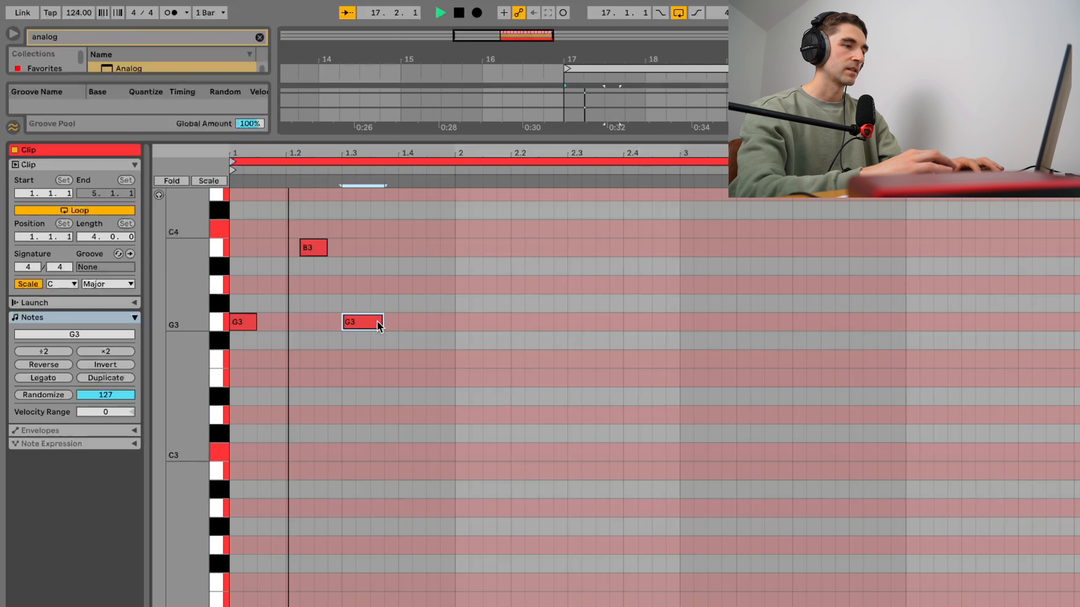
key("space")
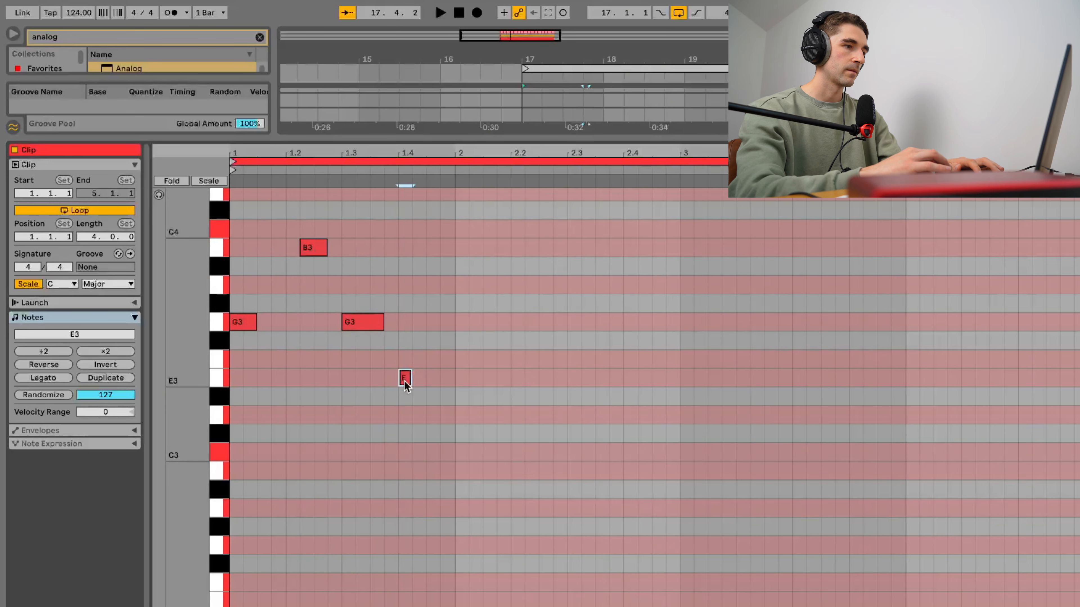
key("space")
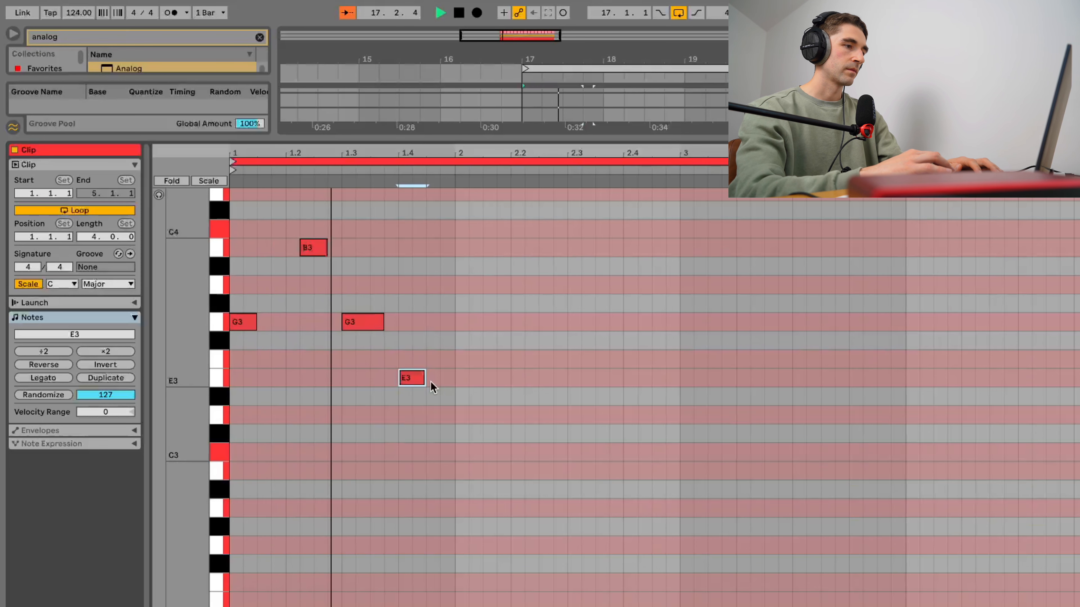
key("space")
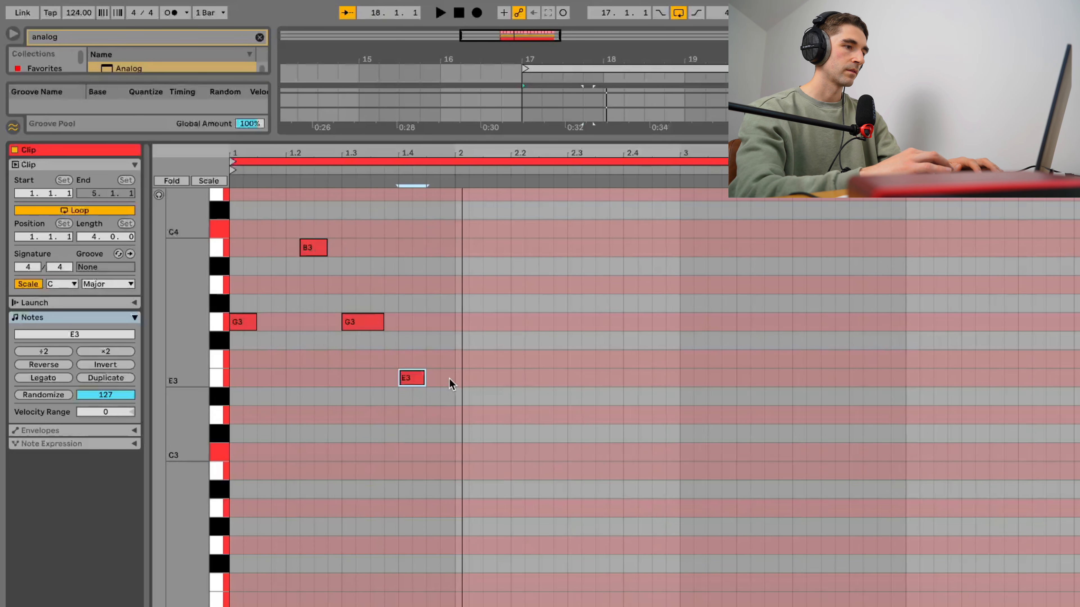
- Duplicate the first bar's notes three times to fill all four bars of the Melody clip
left_click_drag(451, 380, 208, 236)
key("ctrl+d")
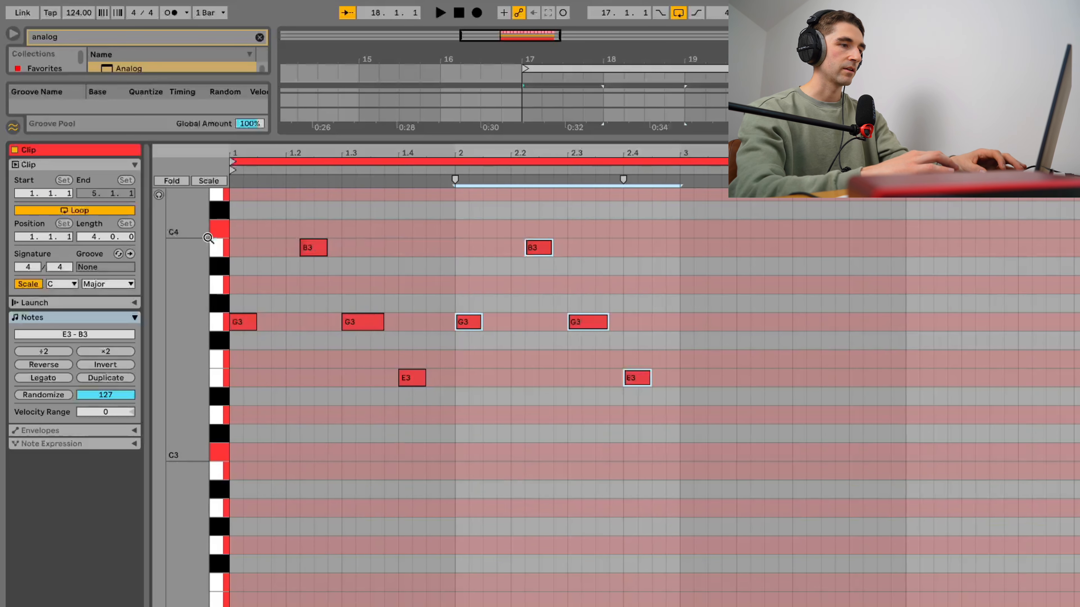
key("ctrl+d")
key("ctrl+d")
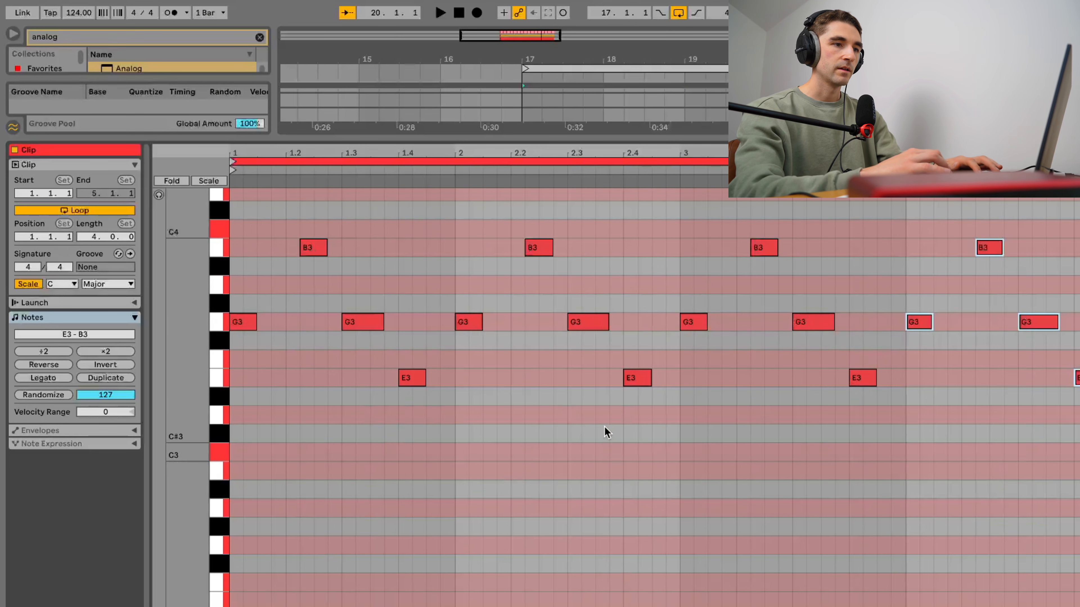
- Play back the melody with the kick and bass in the arrangement, and reopen the Melody clip's notes
scroll(563, 421, "up", 2)
key("space")
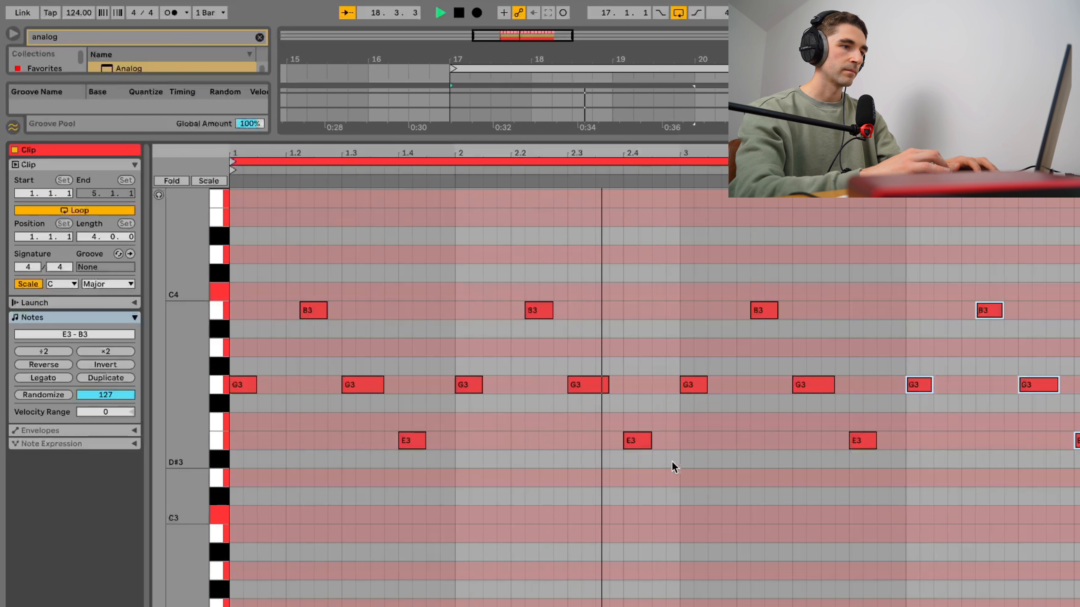
key("shift+Tab")
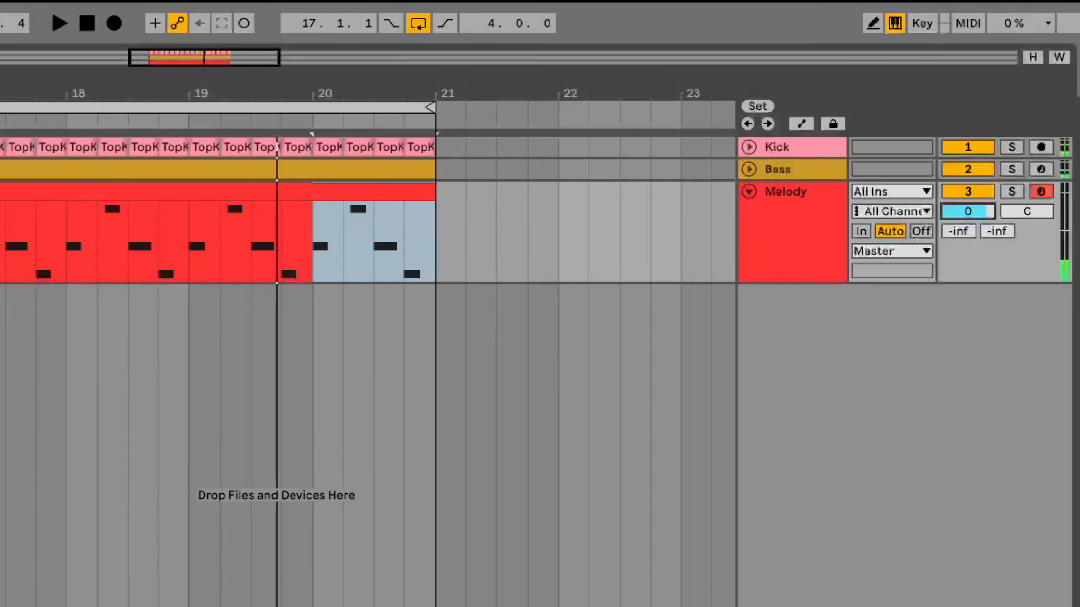
left_click_drag(1051, 142, 1051, 143)
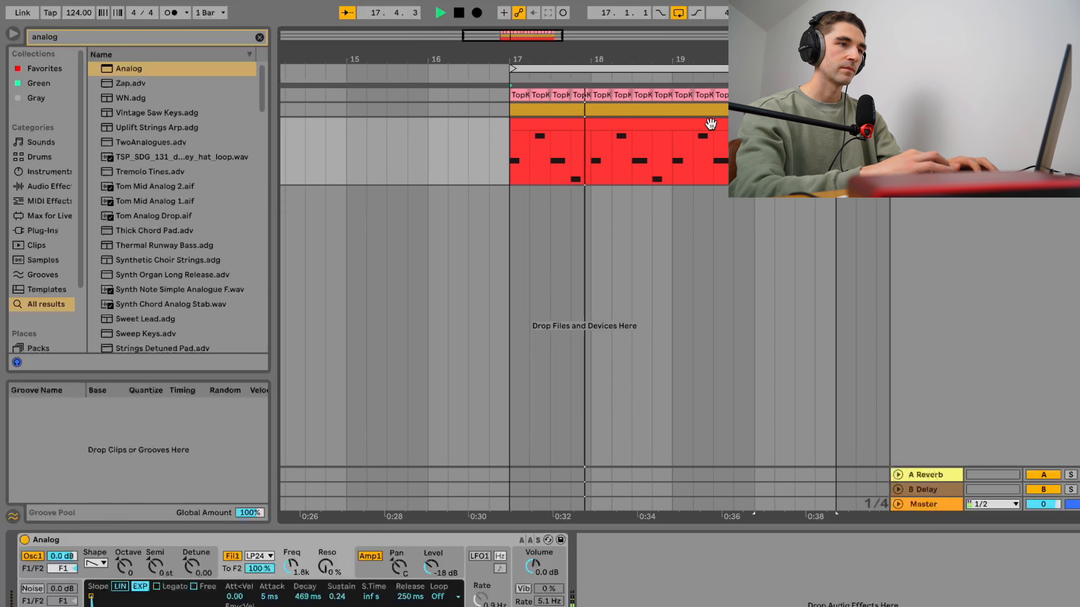
double_click(711, 124)
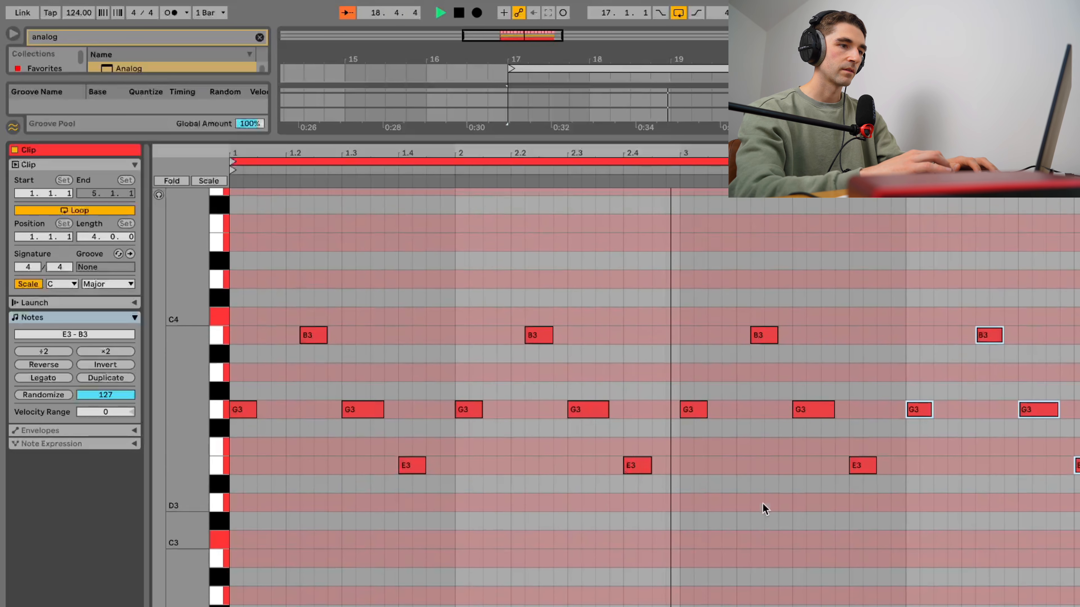
key("space")
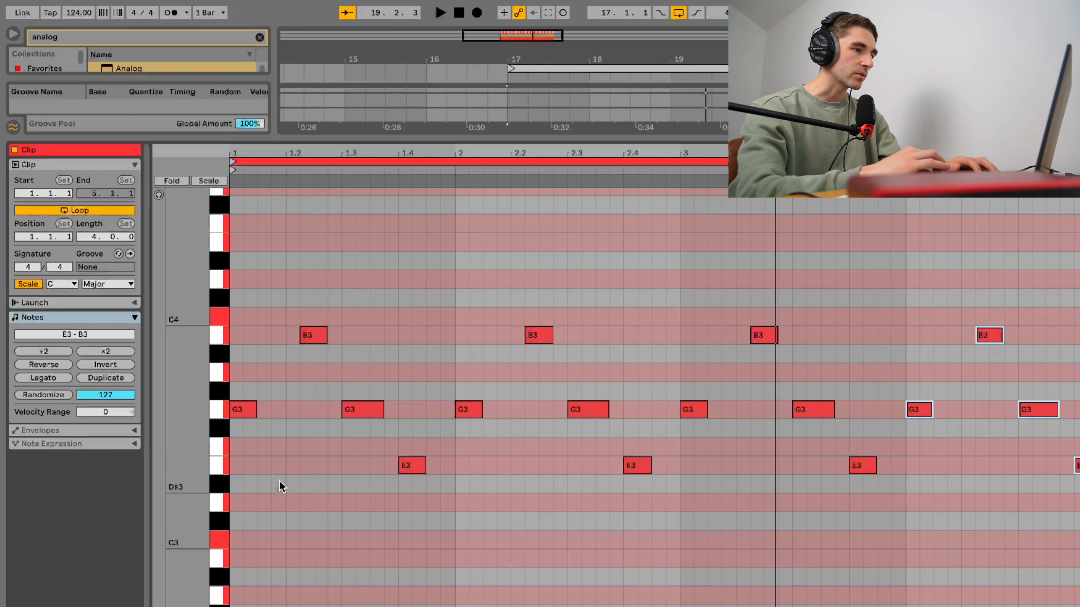
- Add a one-sixteenth D3 note just before the second beat of each of the four bars and play back the result
double_click(279, 504)
left_click_drag(285, 503, 287, 504)
key("space")
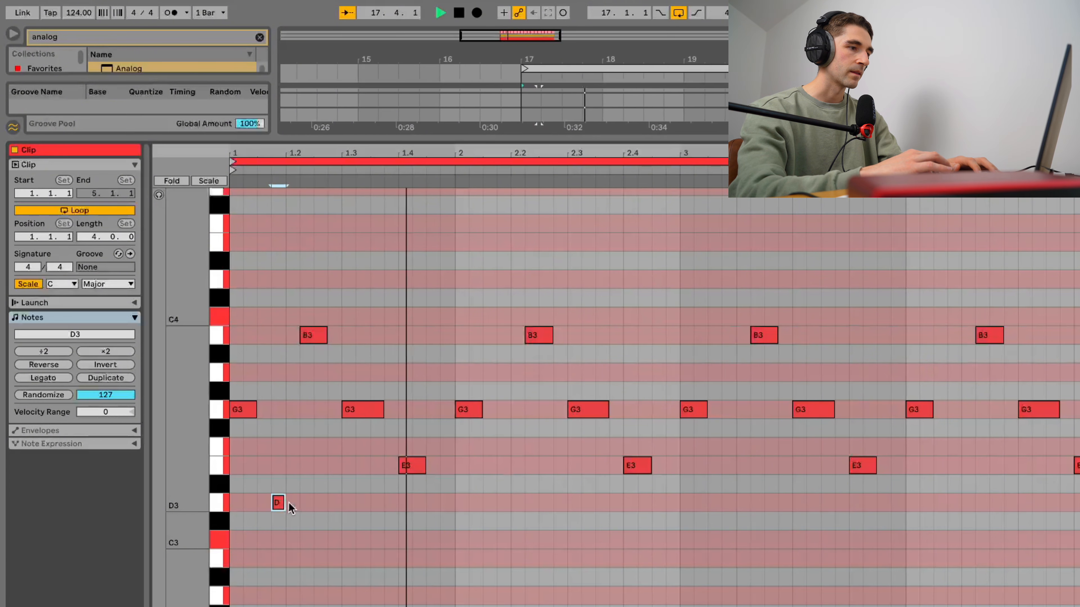
key("space")
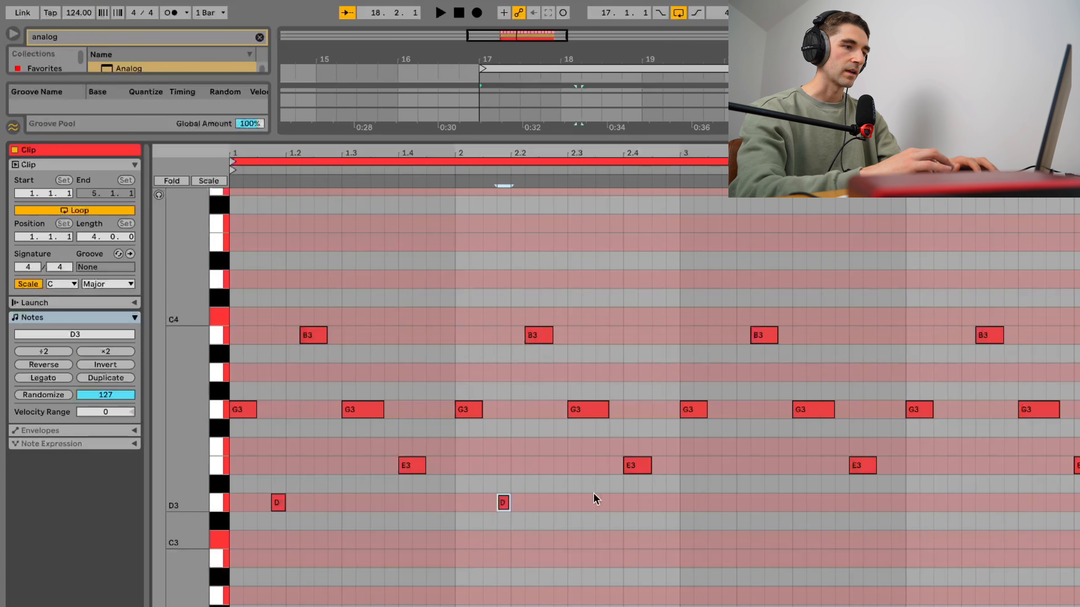
double_click(955, 503)
key("space")
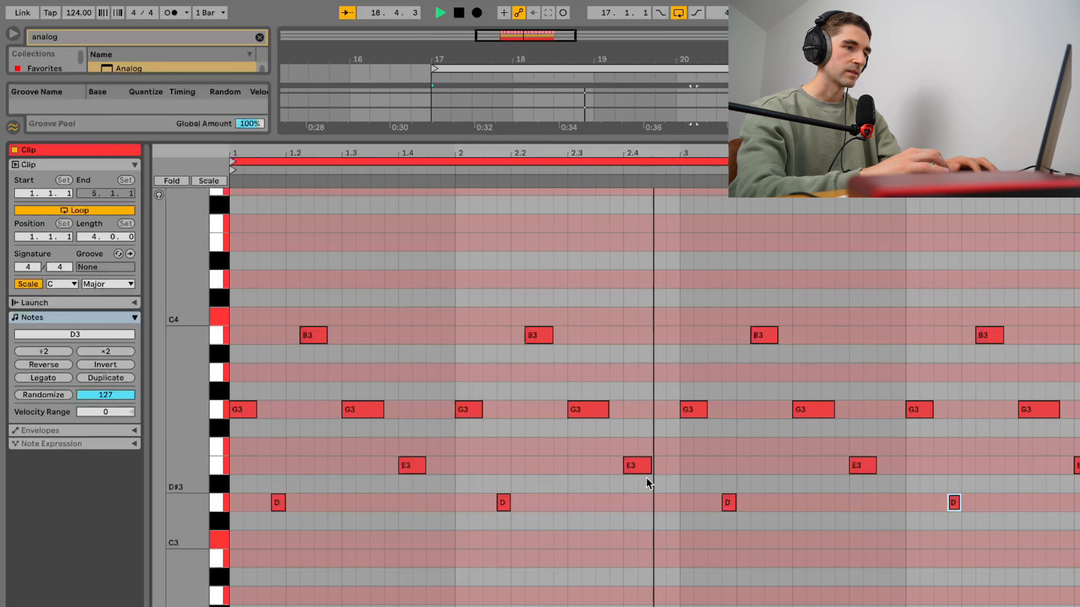
key("space")
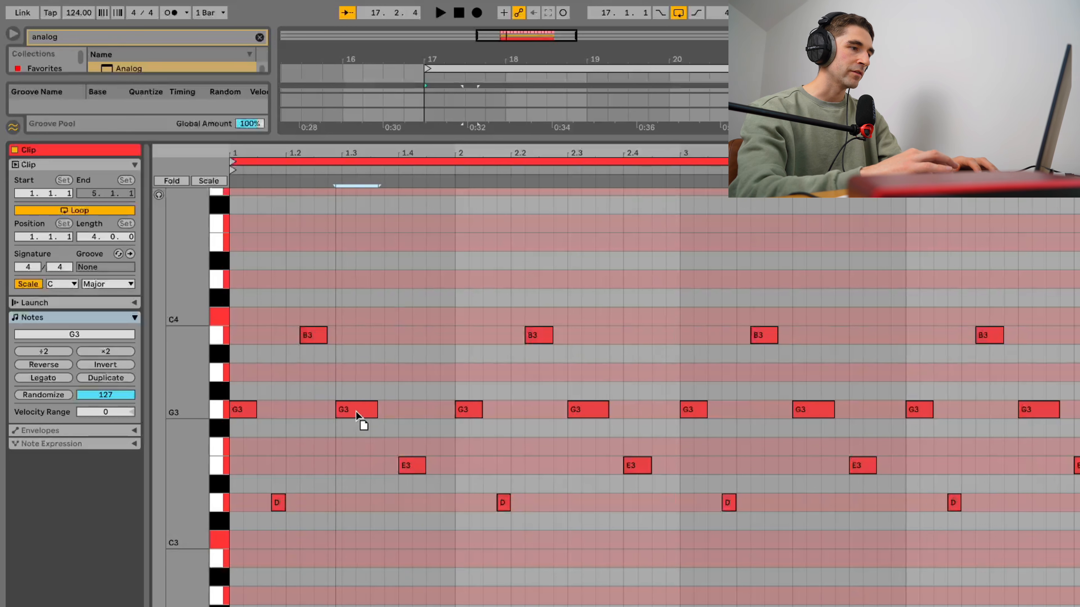
- Move the beat-three G3 notes in bars 1 and 2 earlier by up to a sixteenth, and their E3 notes two sixteenths earlier
left_click_drag(588, 413, 579, 413)
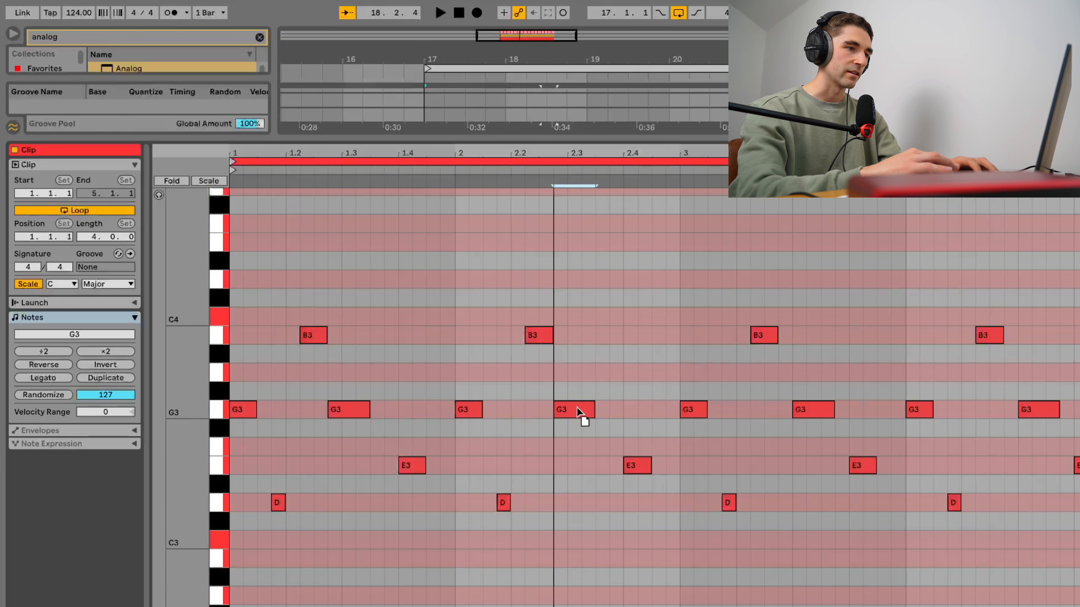
key("space")
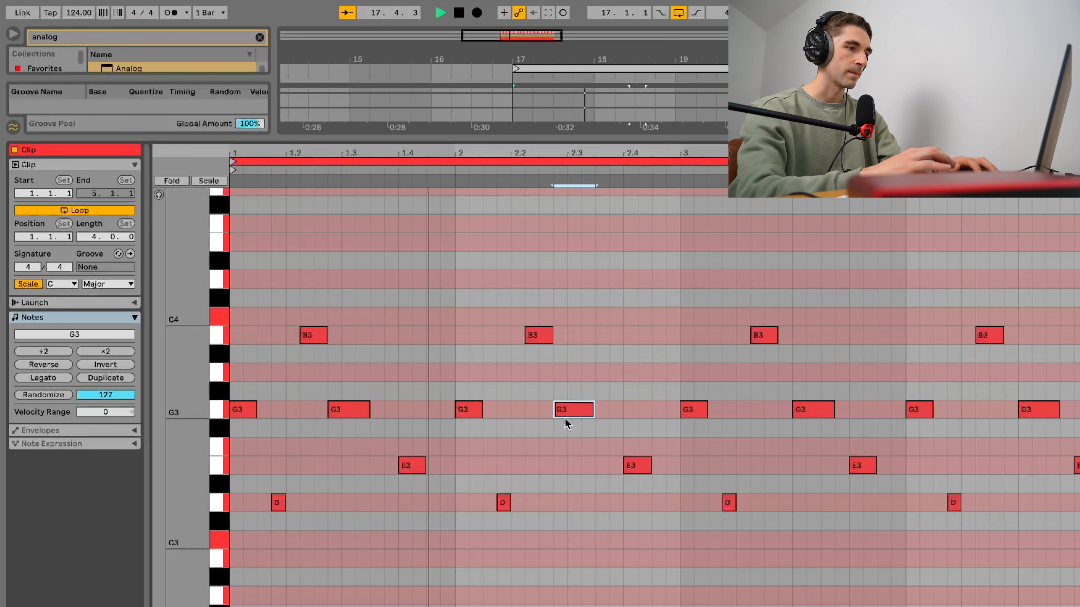
left_click_drag(411, 465, 386, 466)
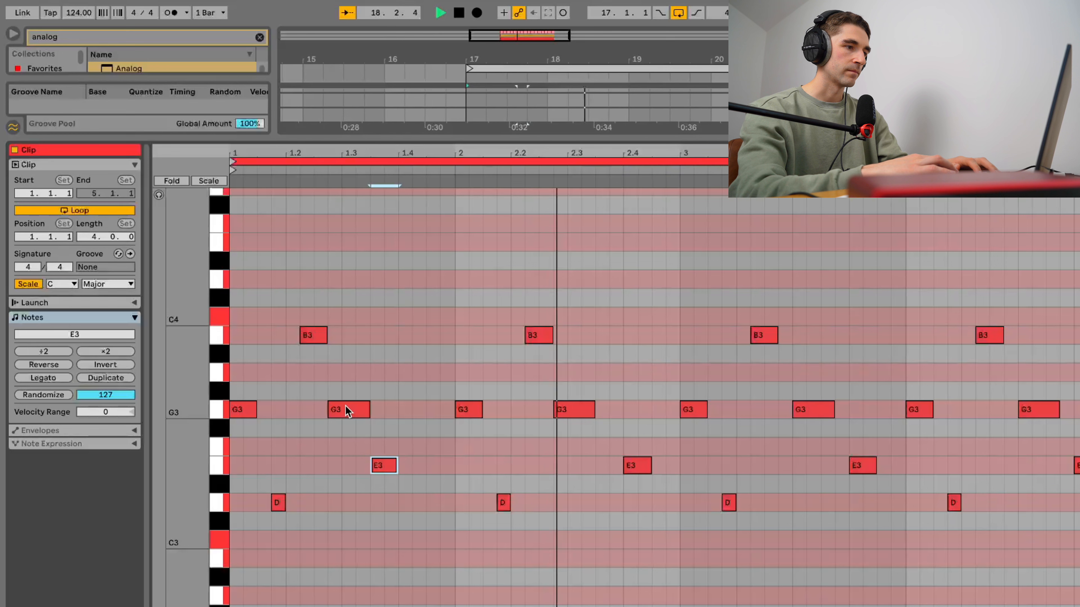
left_click_drag(647, 466, 619, 468)
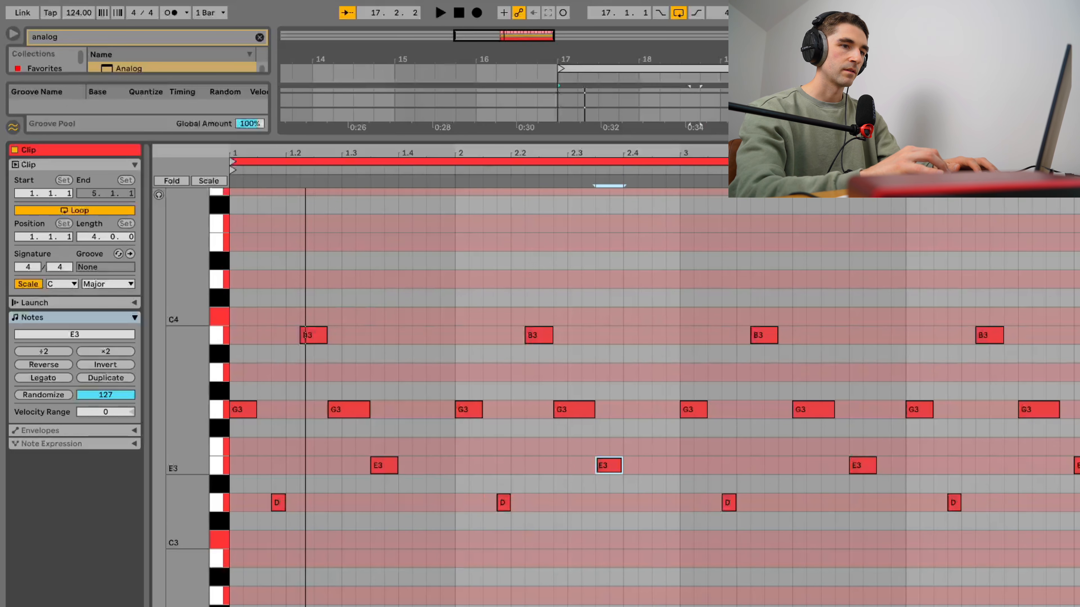
- Shift the matching E3 notes two sixteenths and G3 notes one sixteenth earlier in bars 3 and 4, and play back the melody
left_click_drag(1071, 475, 828, 468)
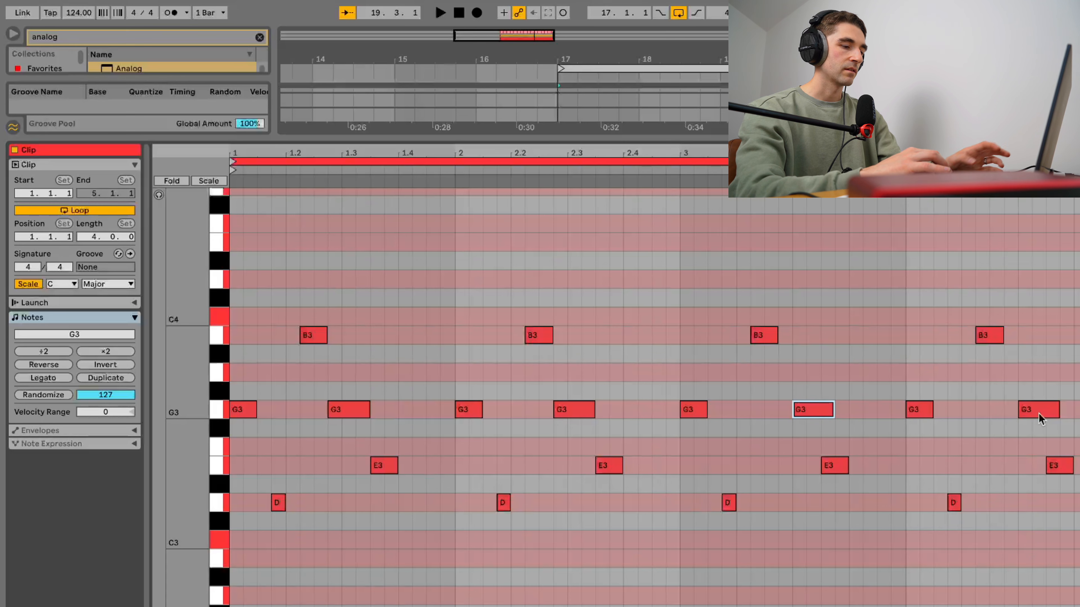
left_click_drag(802, 411, 790, 410)
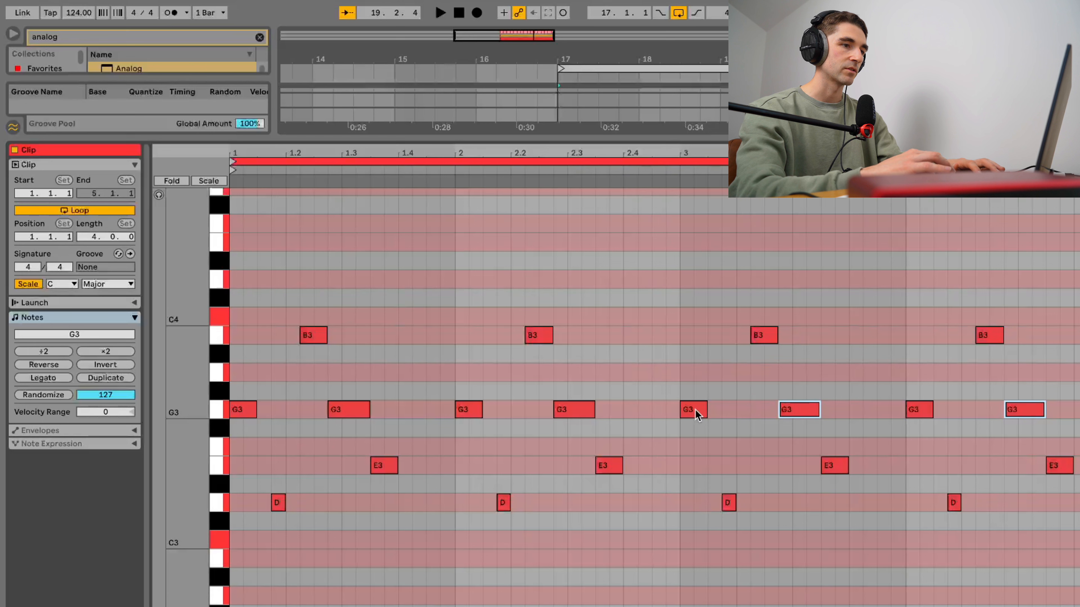
key("space")
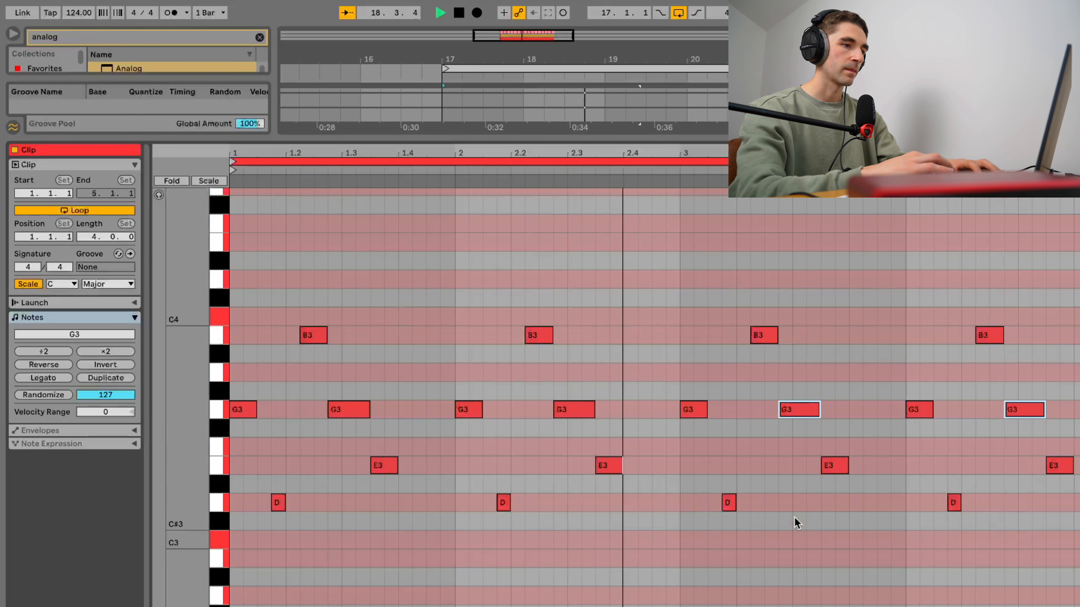
key("space")
- Examine the Bass clip's notes for reference and return to the Melody clip's enlarged note editor
left_click(467, 449)
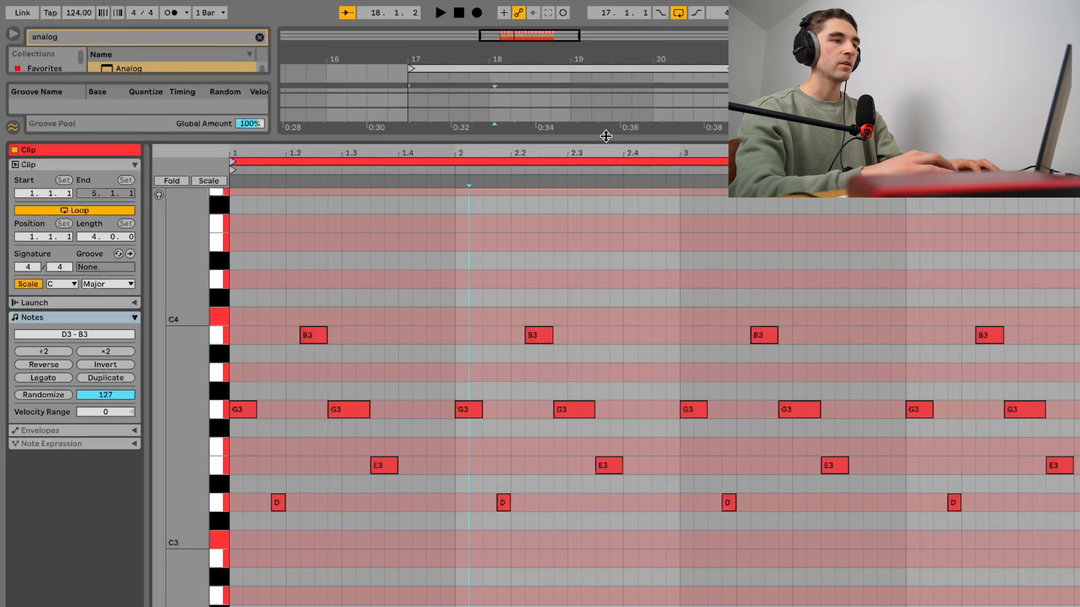
left_click_drag(606, 136, 615, 321)
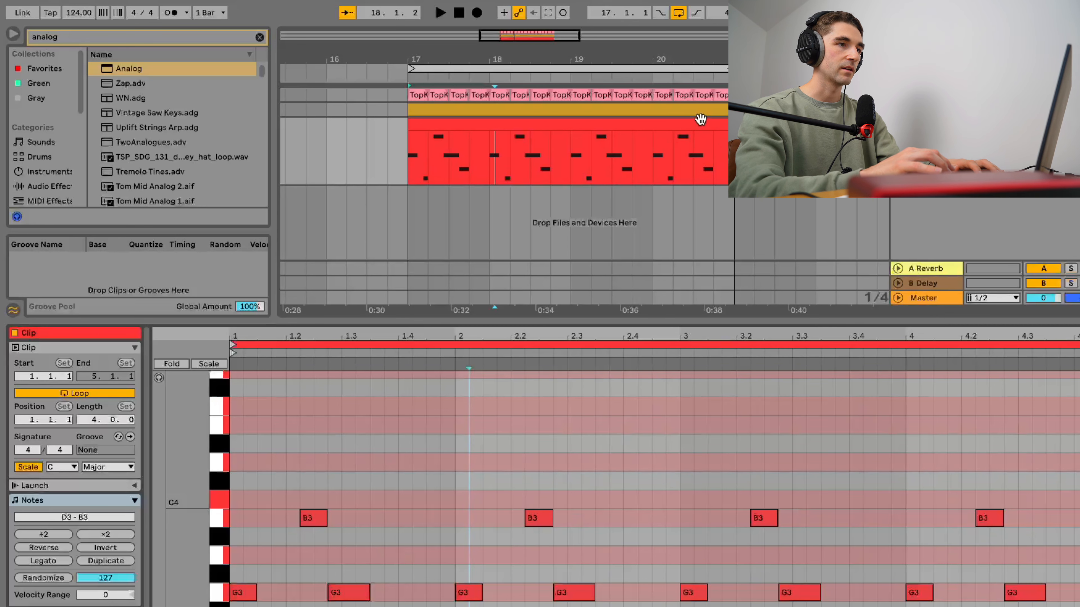
left_click(693, 111)
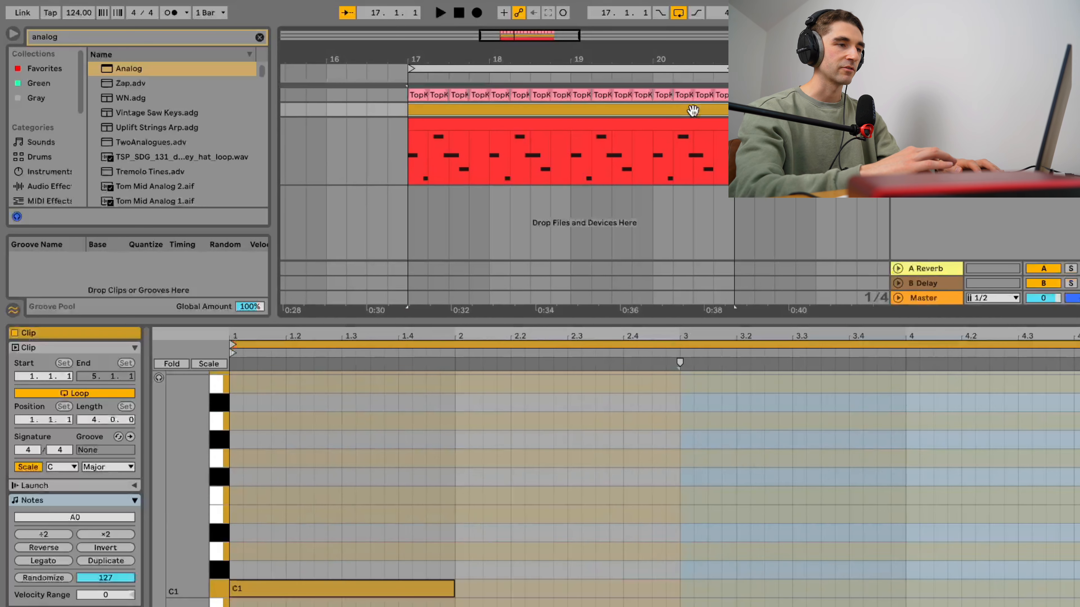
scroll(608, 440, "down", 4)
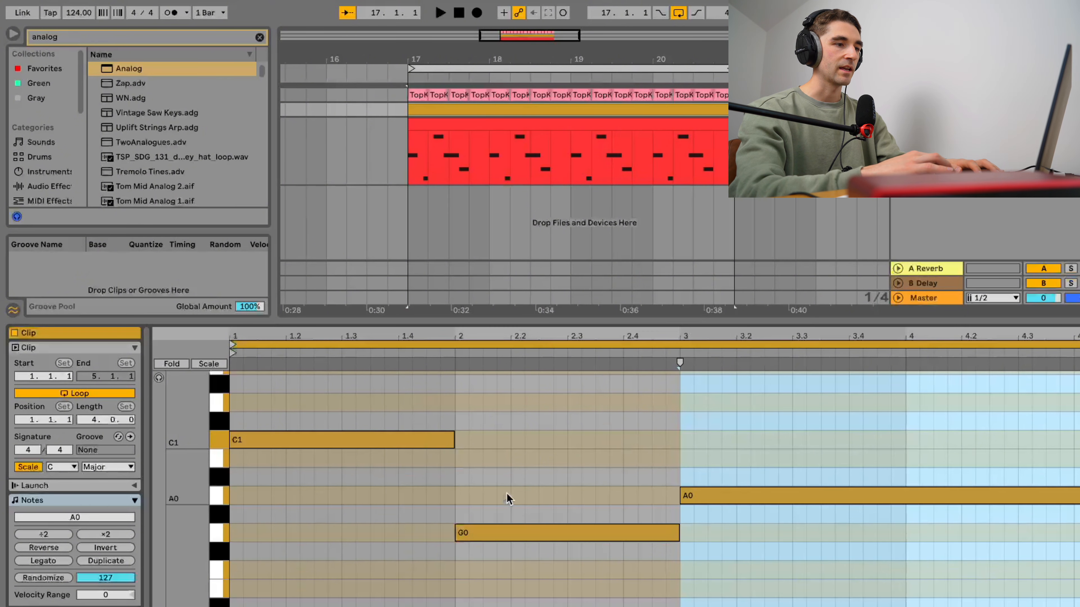
left_click(533, 128)
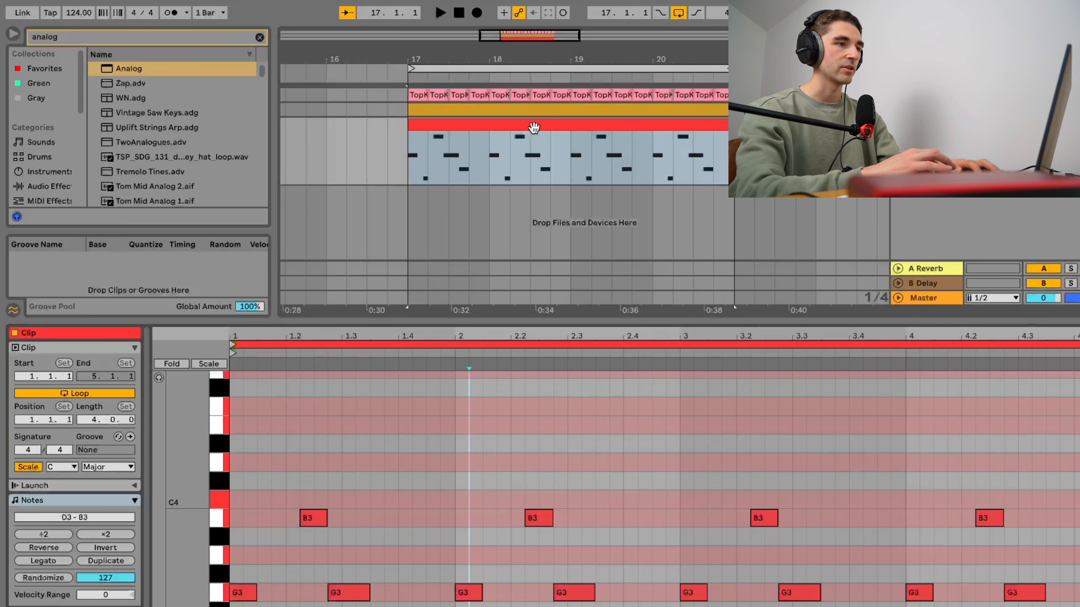
left_click_drag(554, 319, 551, 124)
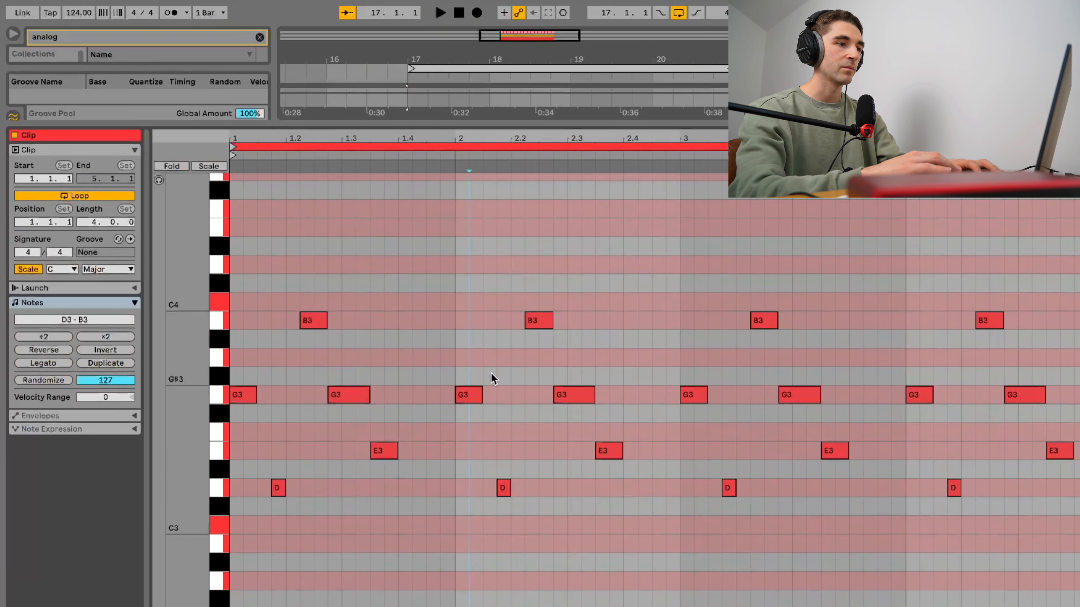
- Try lowering the opening note of bar 2 to F3 and to E3, playing back each version
left_click_drag(476, 399, 476, 419)
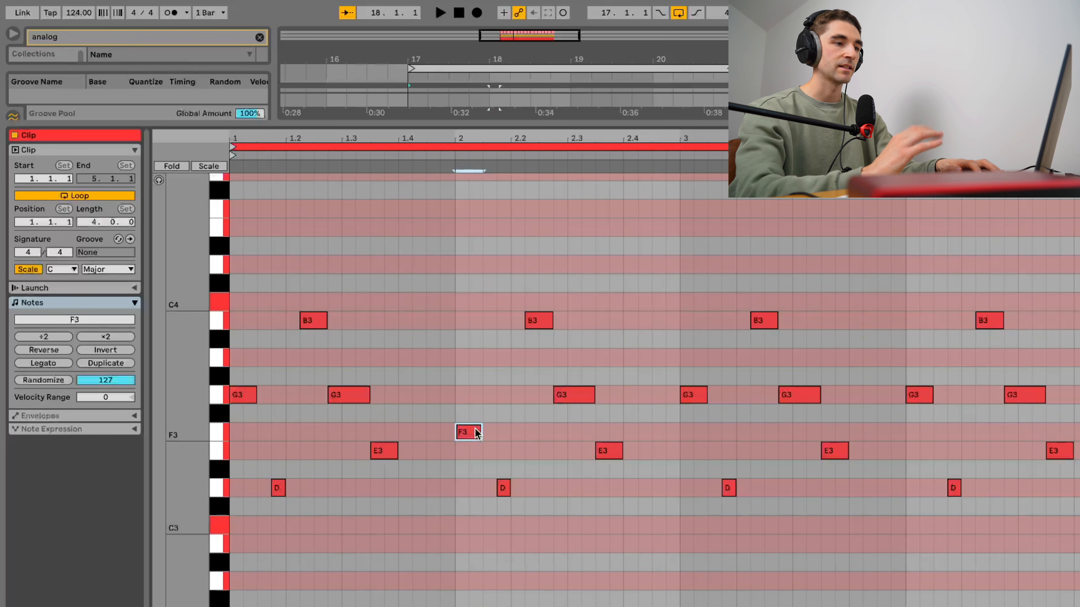
key("space")
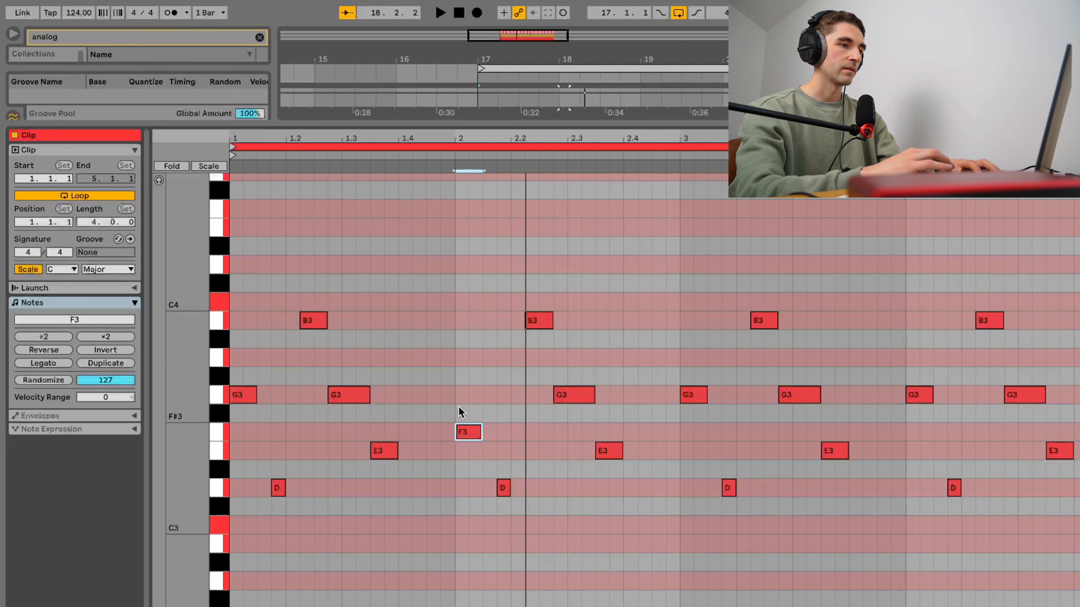
key("space")
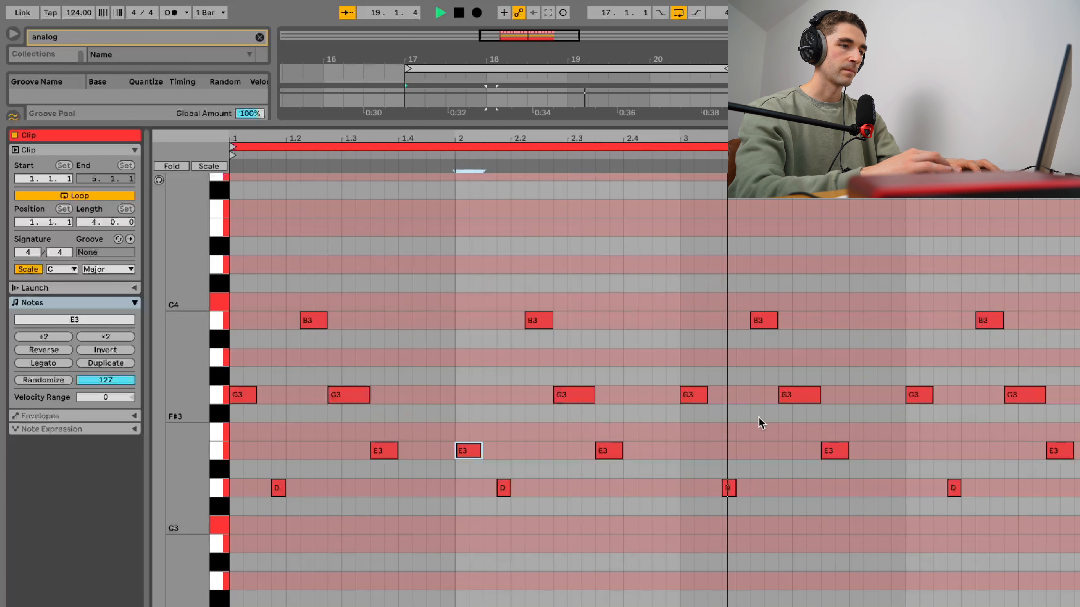
key("space")
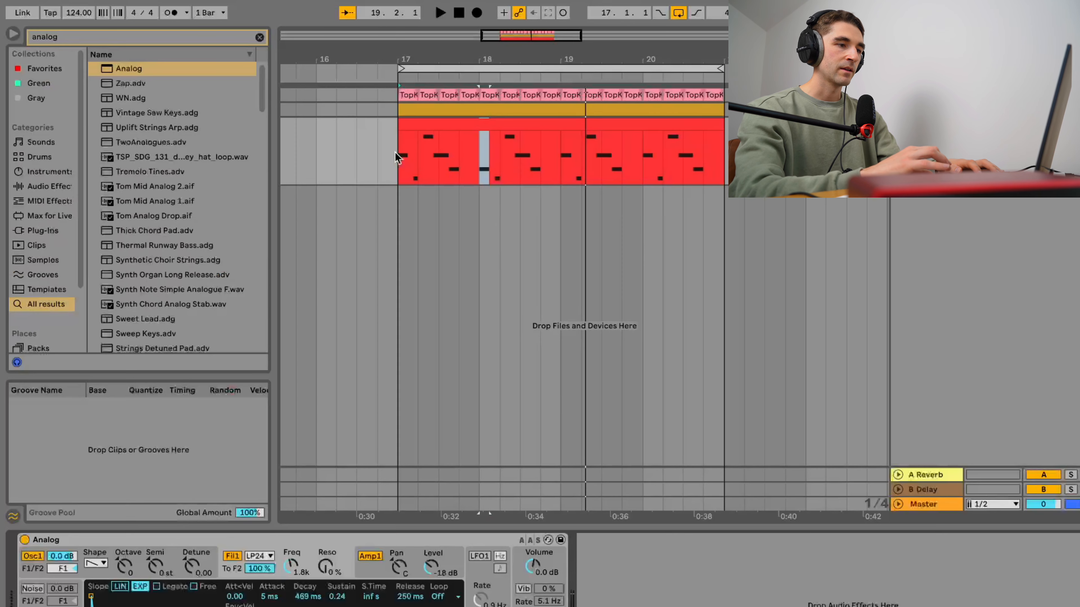
- Add a Reverb to the Melody track with a decay of 4.34 s, adjust its dry/wet balance and play back the result
left_click(259, 38)
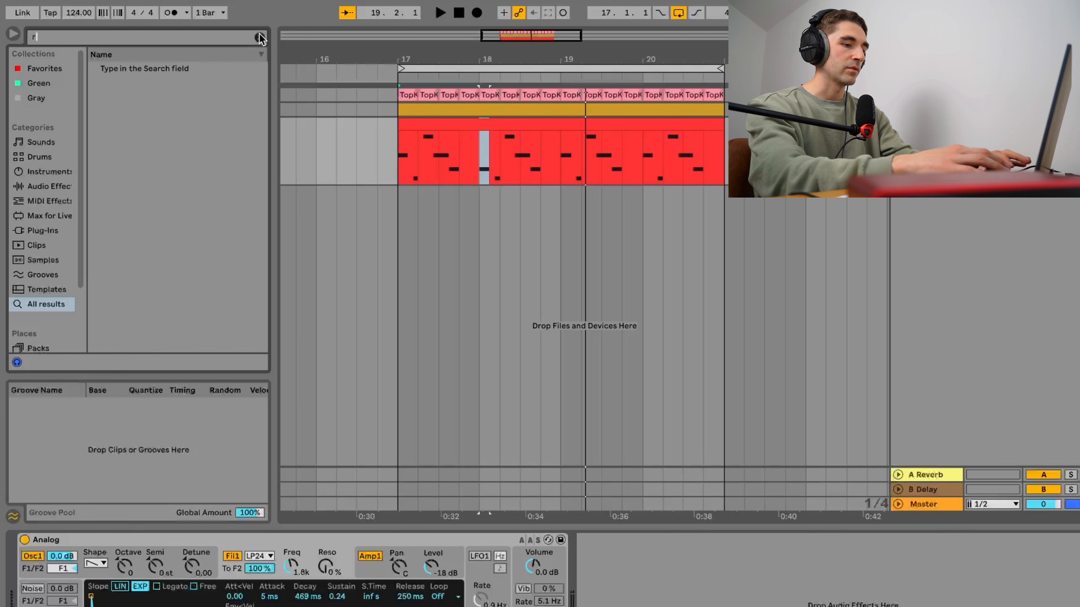
type("reverb")
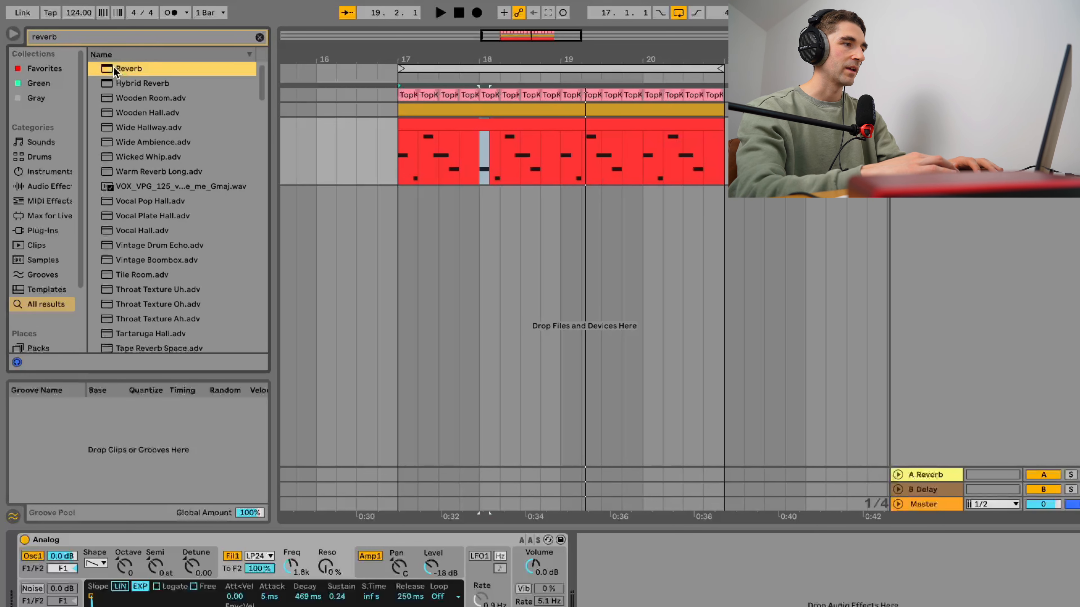
double_click(113, 68)
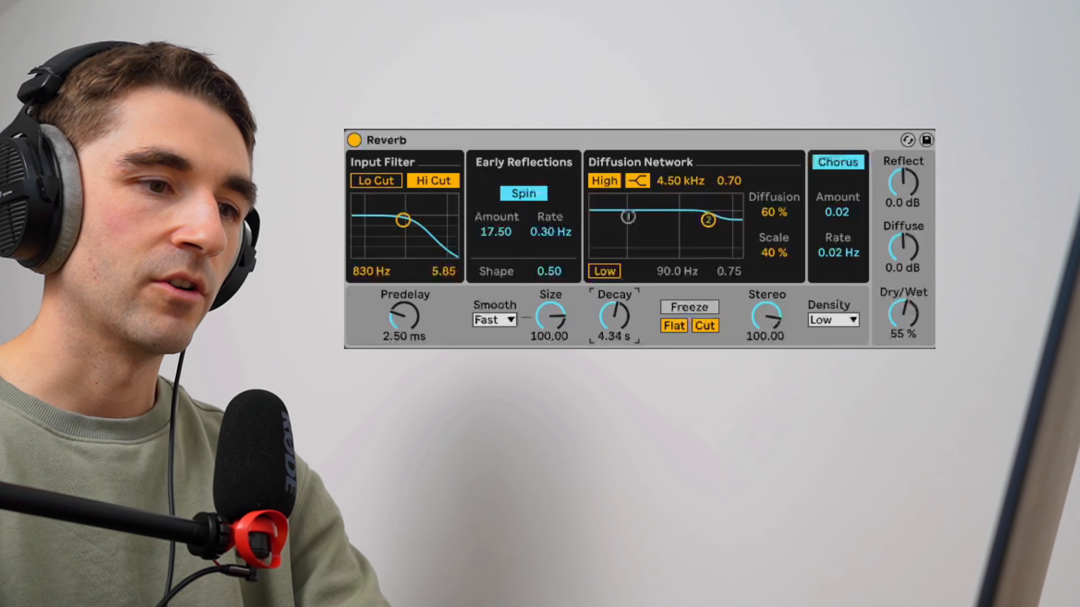
left_click_drag(894, 333, 895, 326)
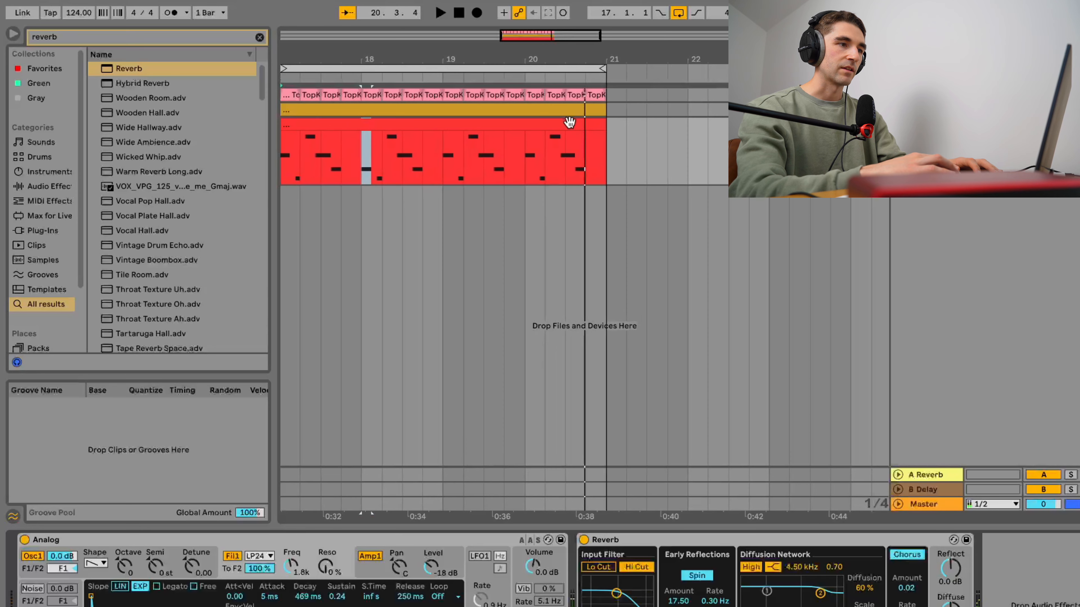
key("space")
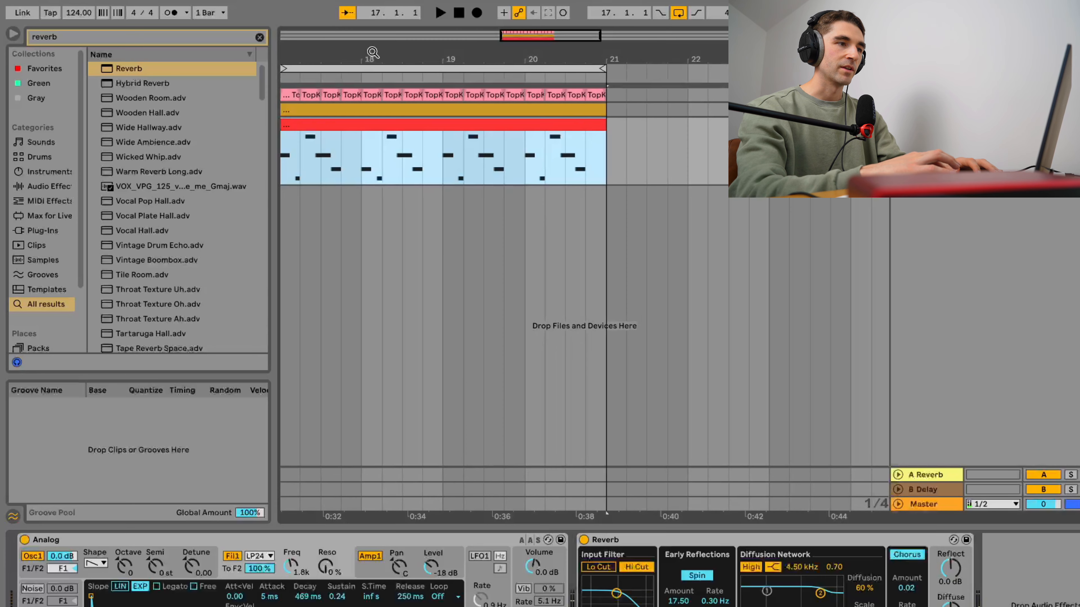
- Search the browser for delay and add the Delay effect after the Reverb on the Melody track
left_click(259, 37)
type("delay")
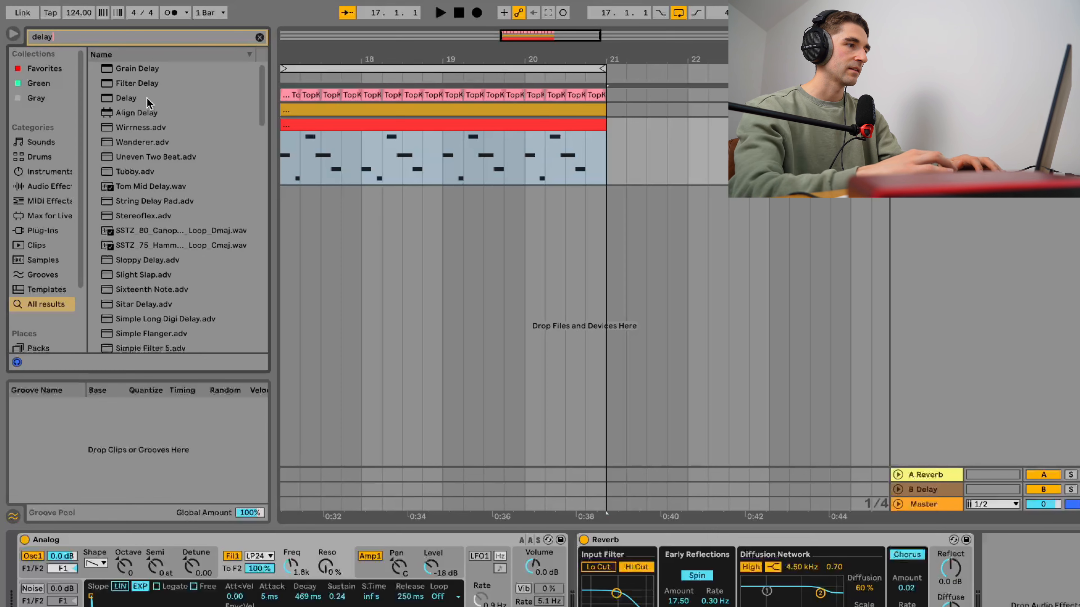
double_click(125, 97)
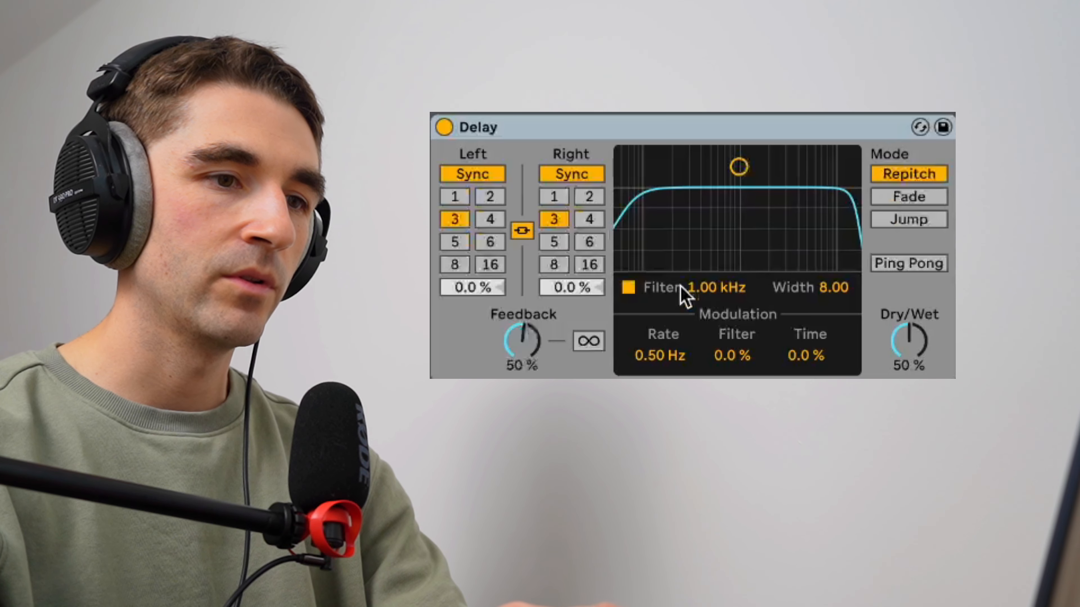
- Set the Delay's filter to 6.28 kHz with width 6.20, enable Ping Pong, set feedback to 30% and lower the dry/wet mix
left_click_drag(738, 166, 811, 189)
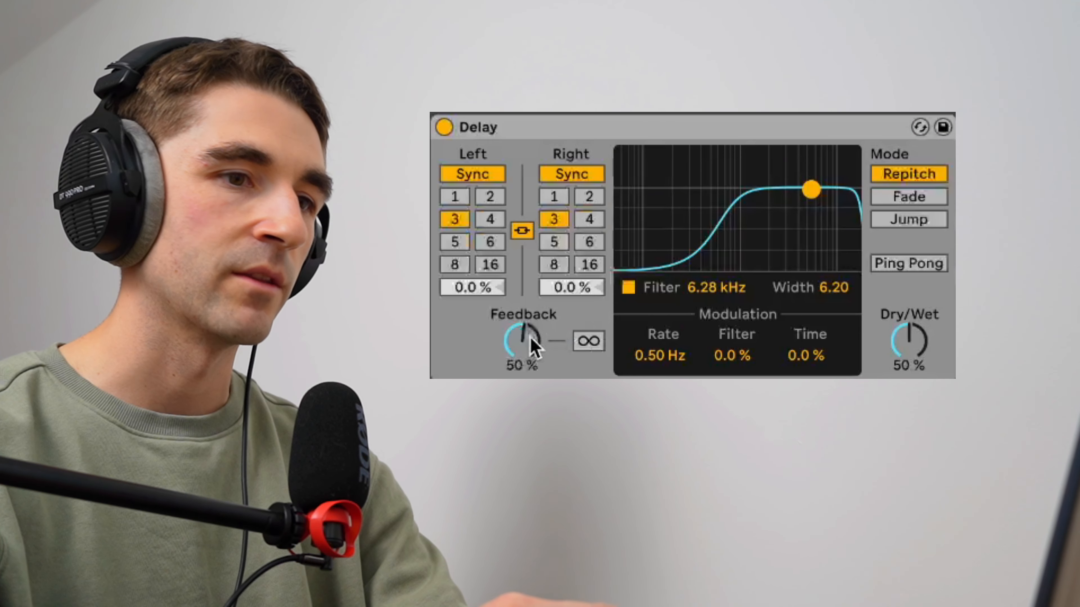
left_click(907, 266)
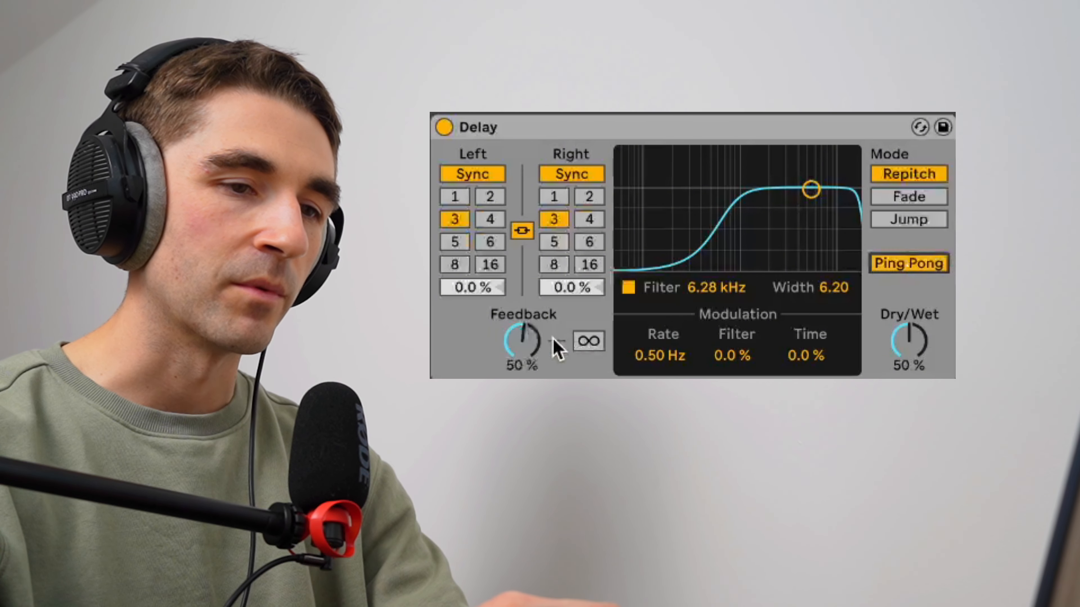
left_click_drag(522, 341, 522, 360)
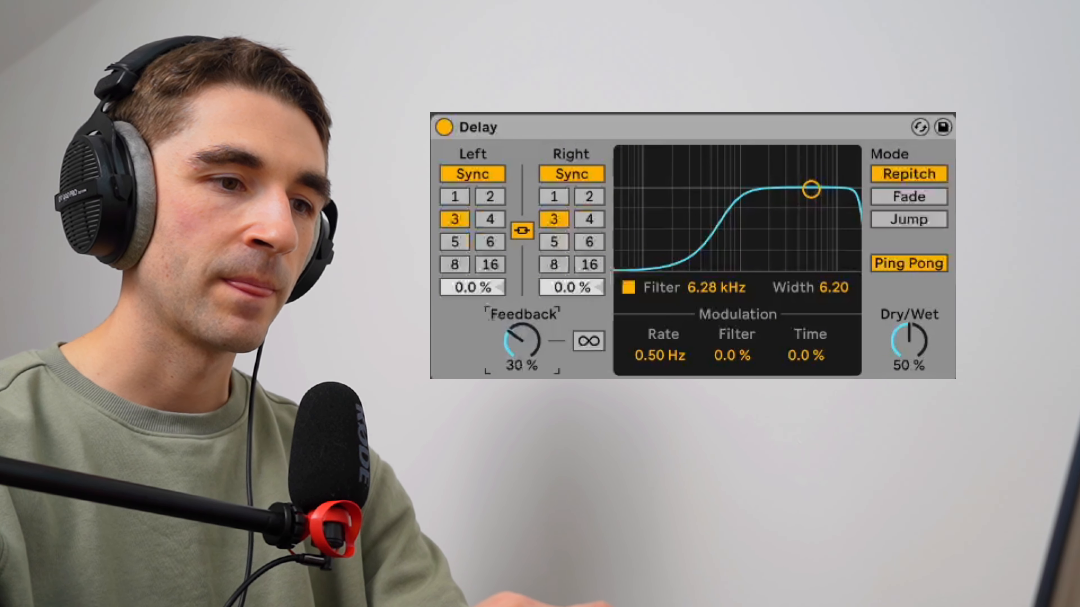
left_click_drag(889, 346, 888, 361)
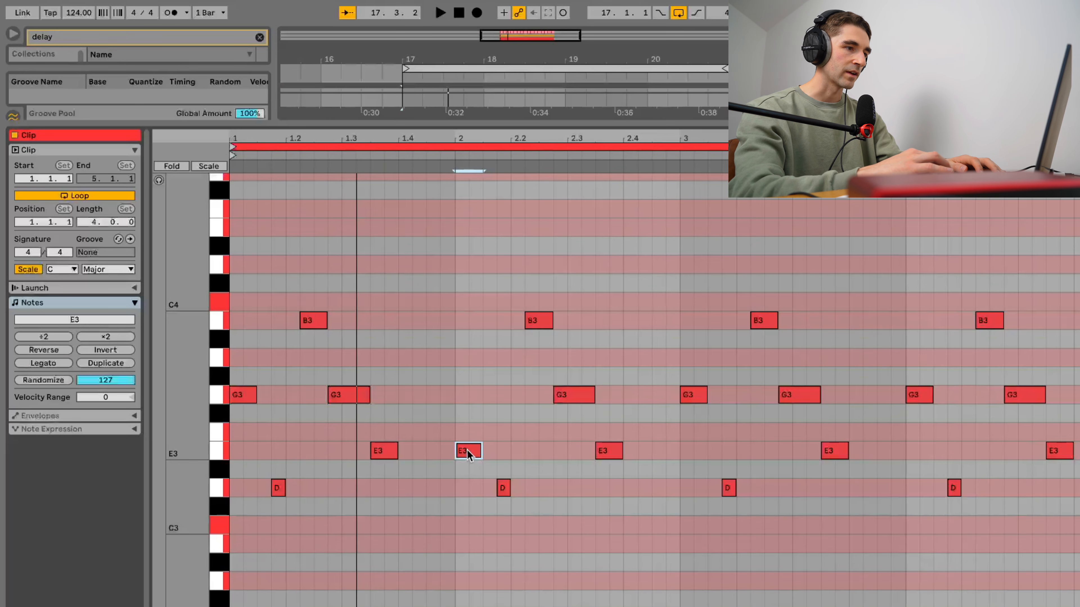
- Move the opening notes of bars 2 and 4 in the Melody clip to A3 and play back the loop
left_click_drag(468, 454, 465, 350)
key("space")
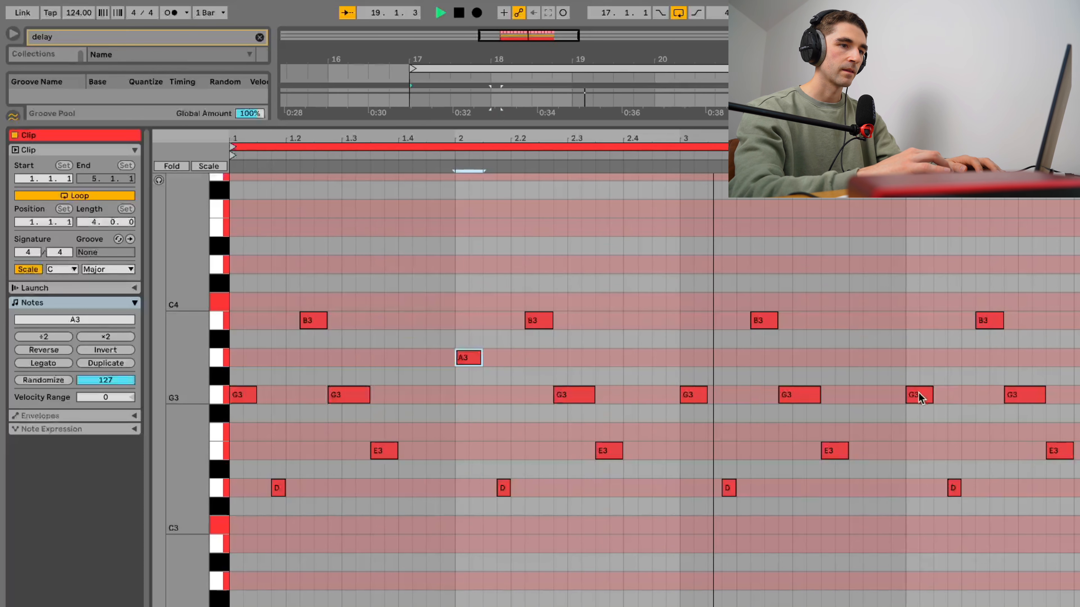
left_click_drag(919, 393, 918, 356)
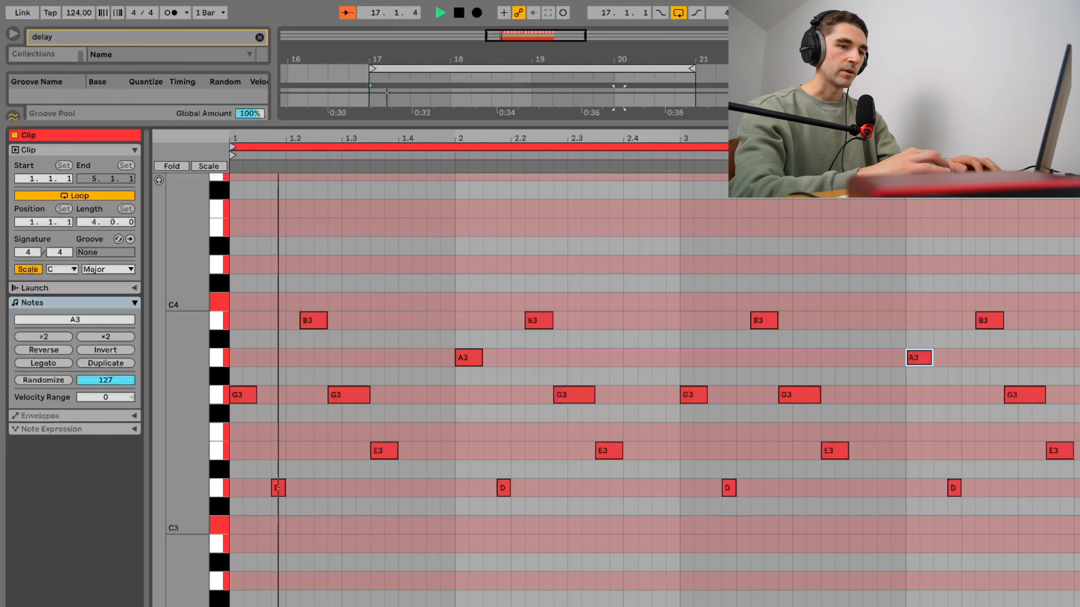
scroll(461, 405, "up", 3)
scroll(463, 407, "down", 2)
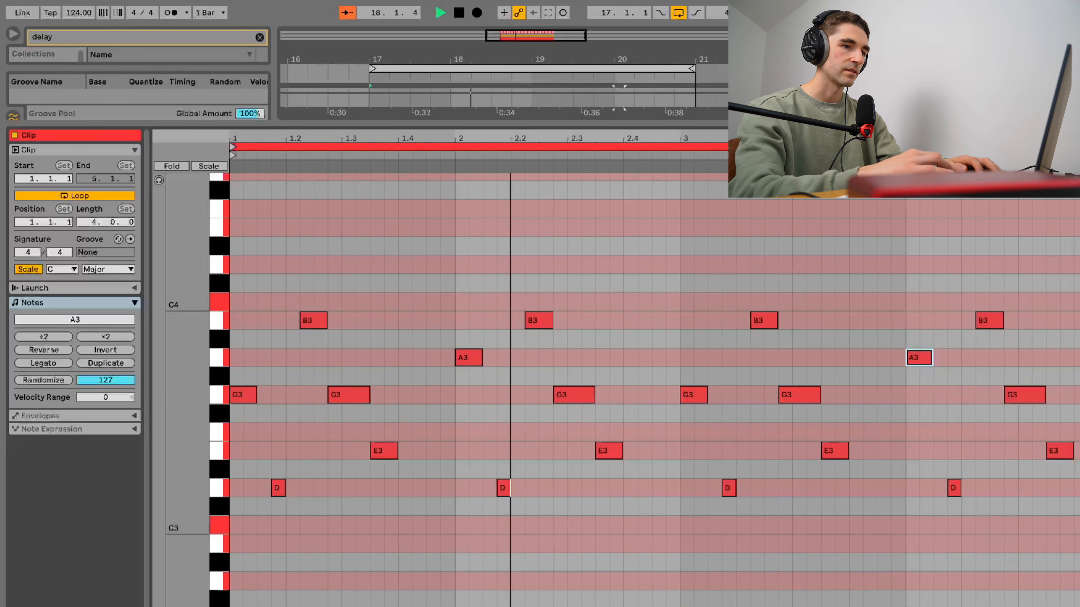
- Show the Bass track's notes beside the Melody during playback, and collapse the tracks in the arrangement
key("shift+Tab")
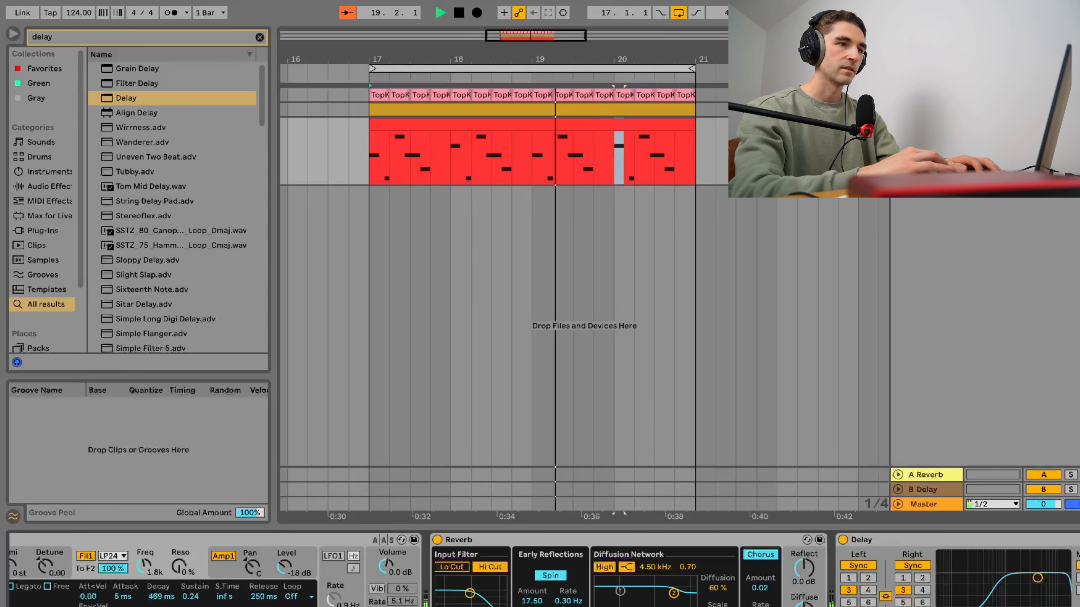
left_click_drag(619, 118, 619, 171)
left_click(619, 170)
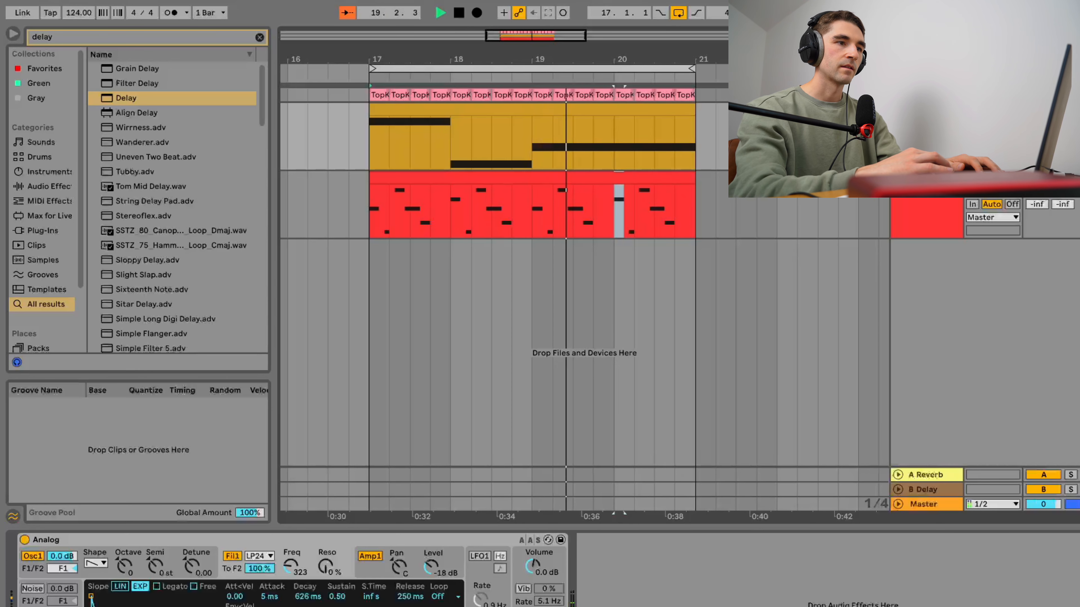
key("Left")
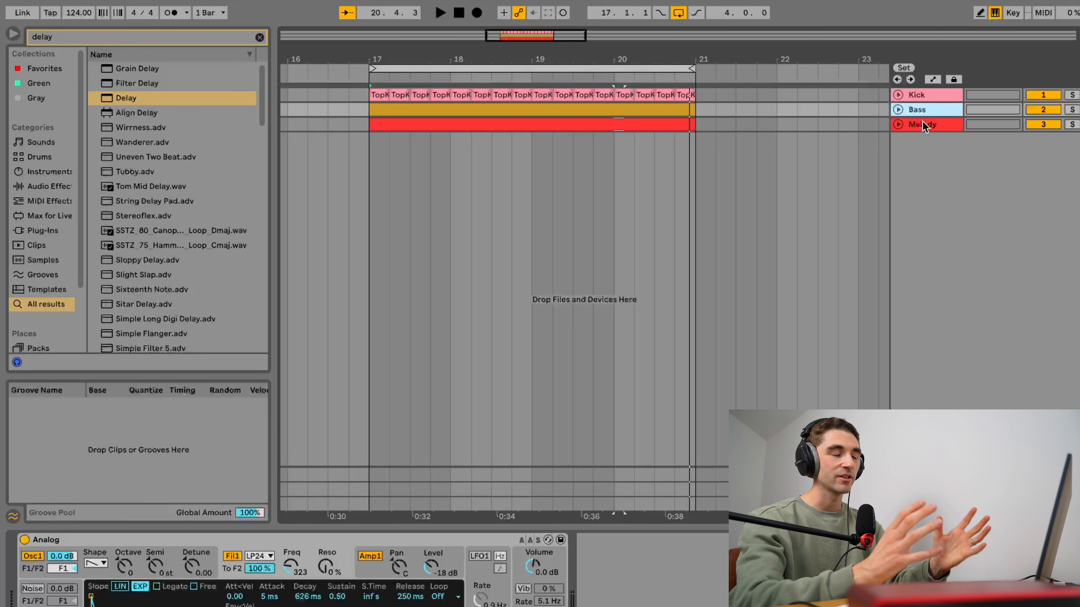
- Expand the Kick track and insert two new audio tracks directly below it
left_click(898, 94)
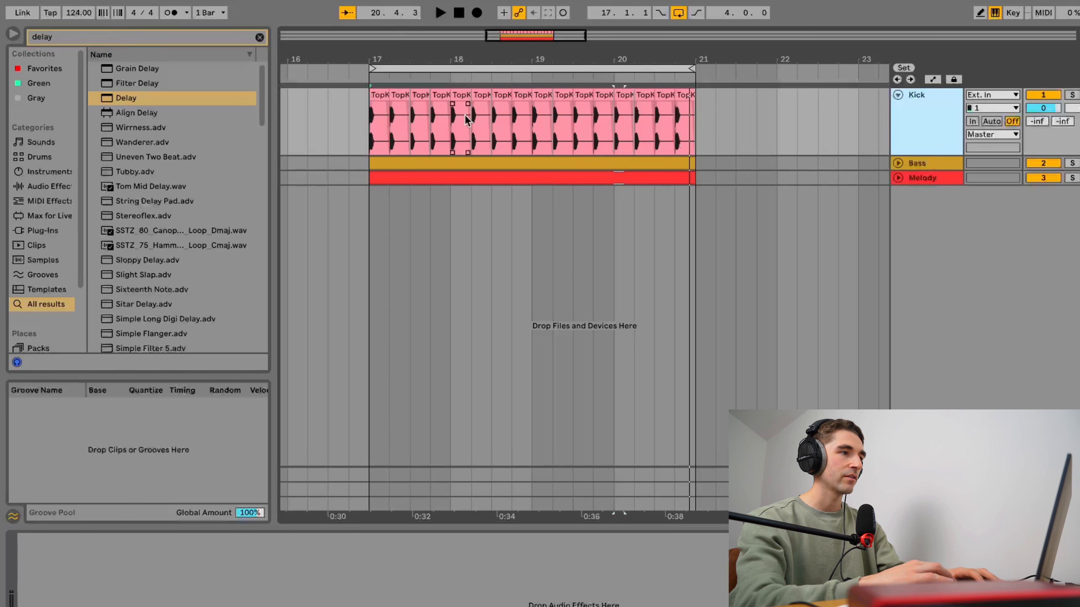
left_click(382, 95)
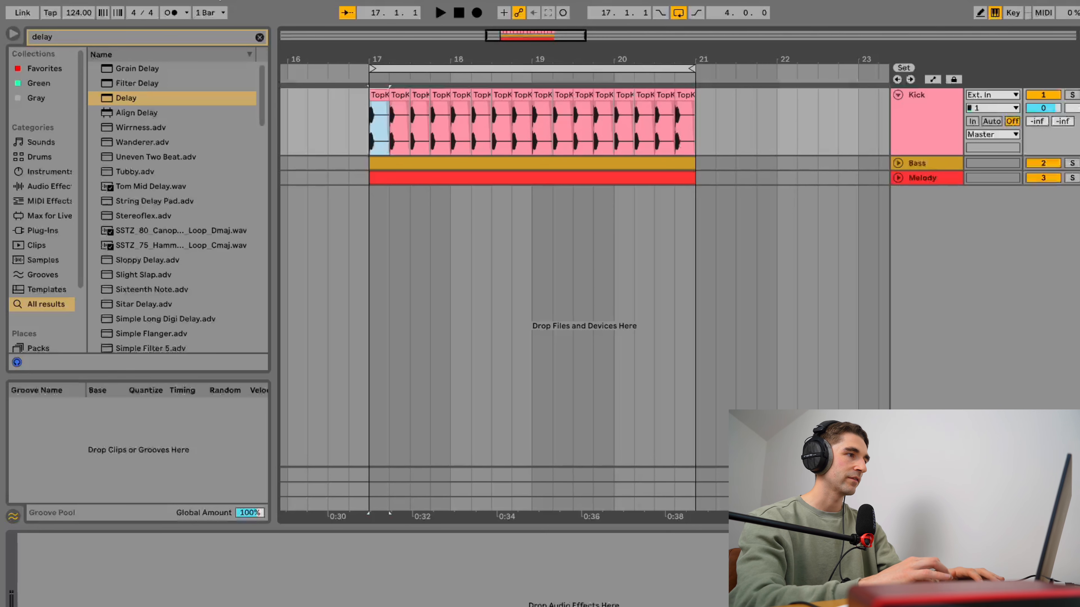
left_click(152, 1)
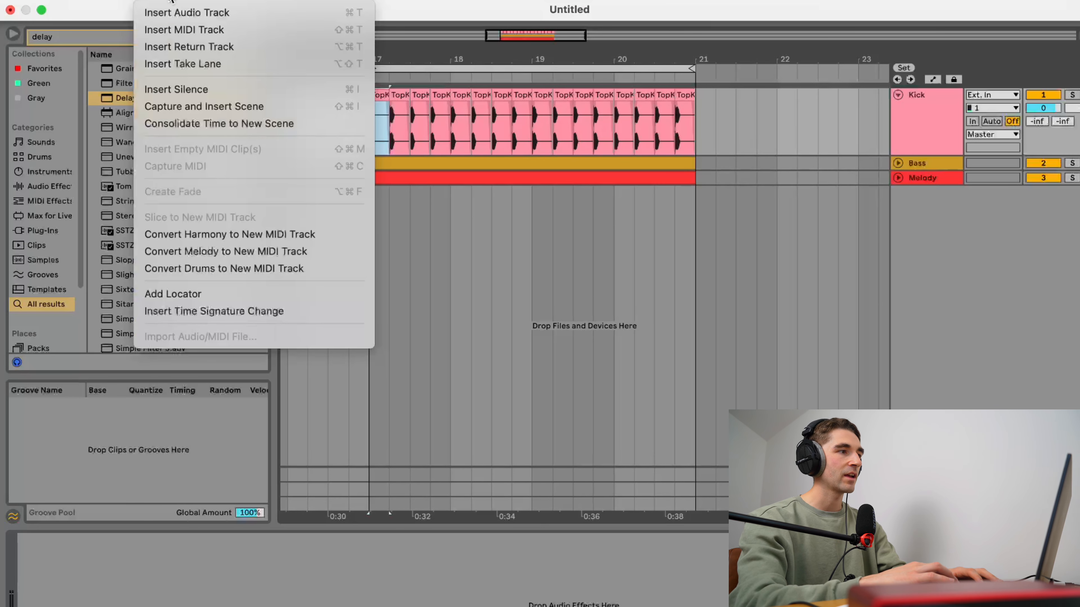
left_click(183, 13)
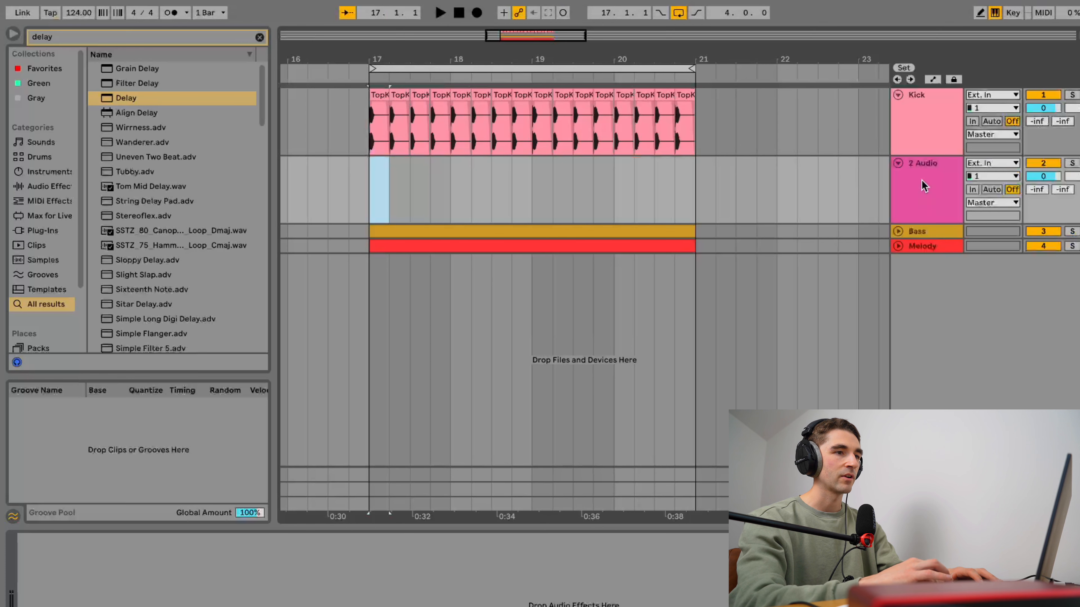
left_click(922, 185)
left_click(187, 1)
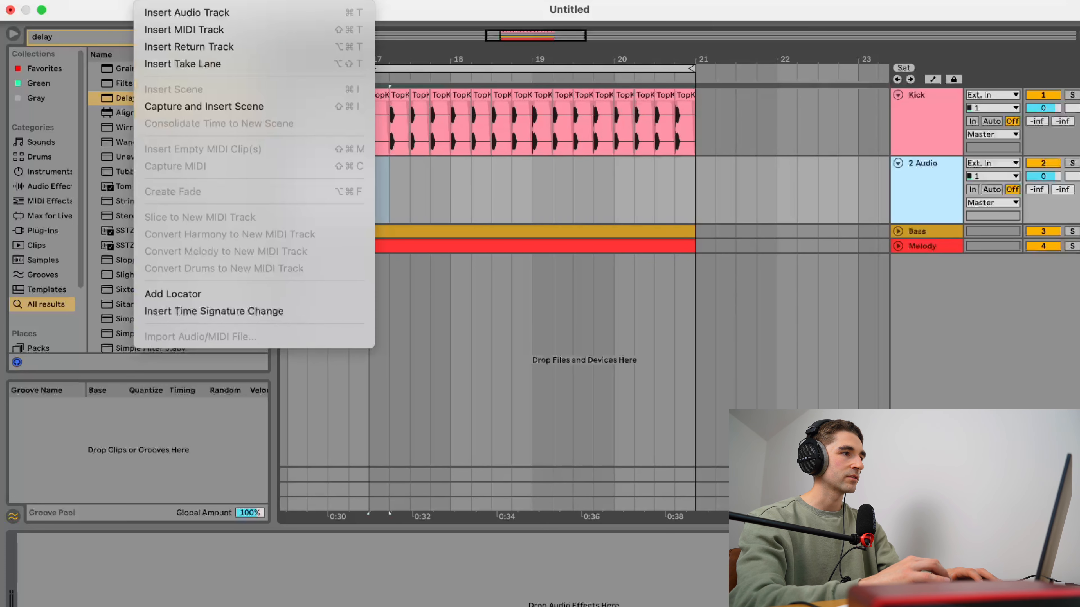
left_click(190, 12)
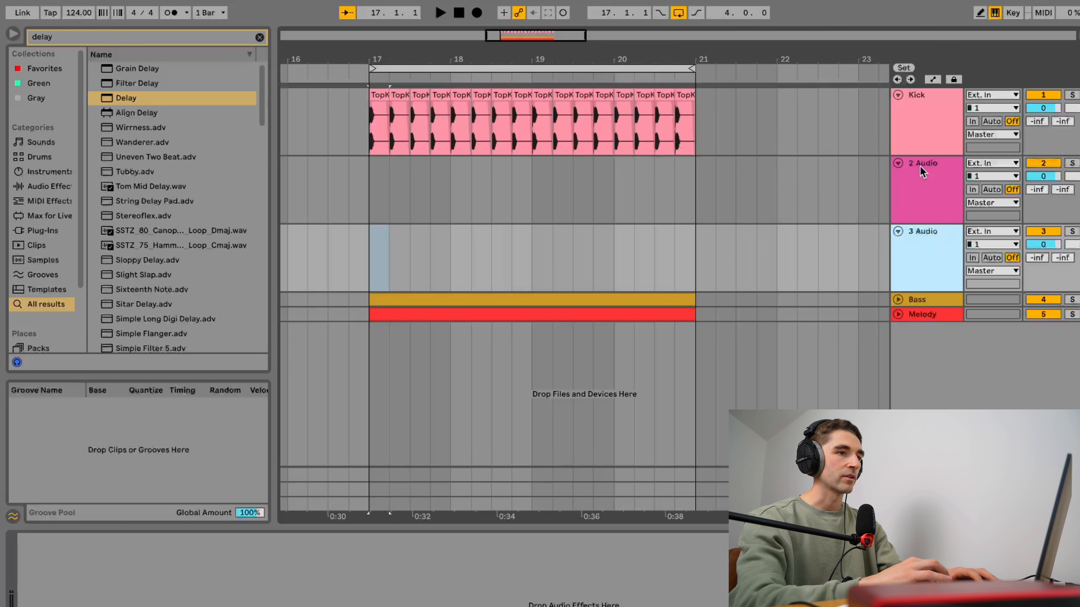
- Rename the first new audio track Hi Hat and the second one Clap
left_click(750, 221)
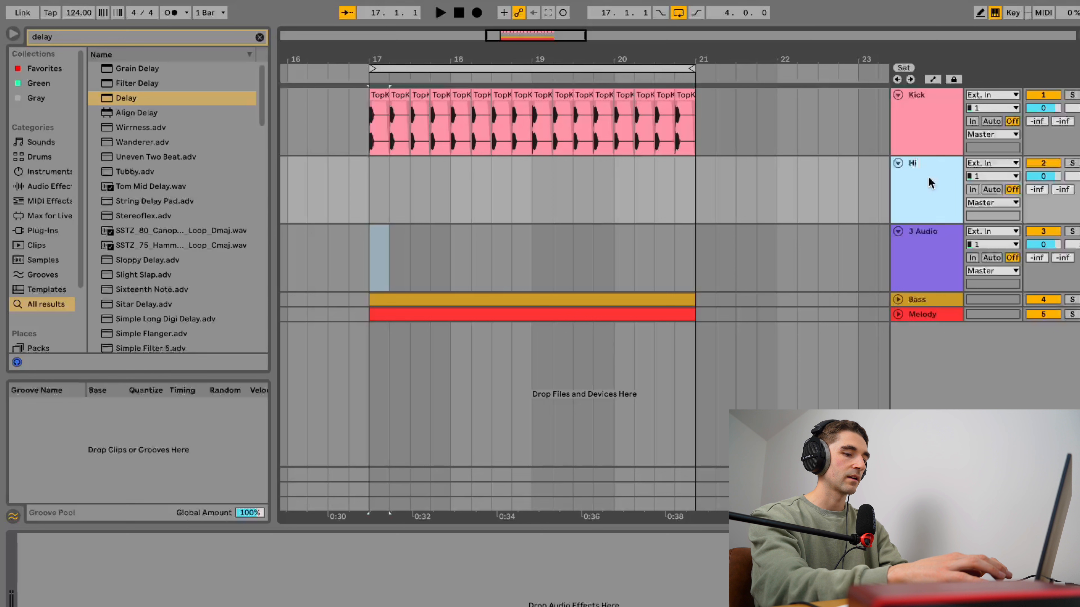
left_click(926, 241)
key("ctrl+r")
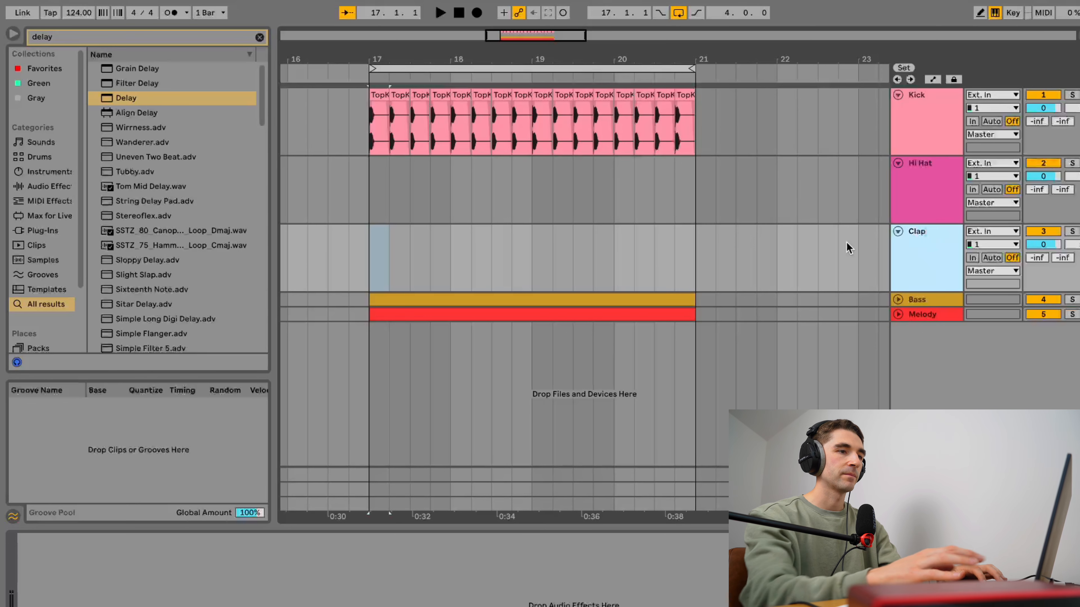
- Search the browser for hat, audition the hat slices and place XF_HatSlice3.aif on the Clap track at the first off-beat of bar 17
left_click(259, 38)
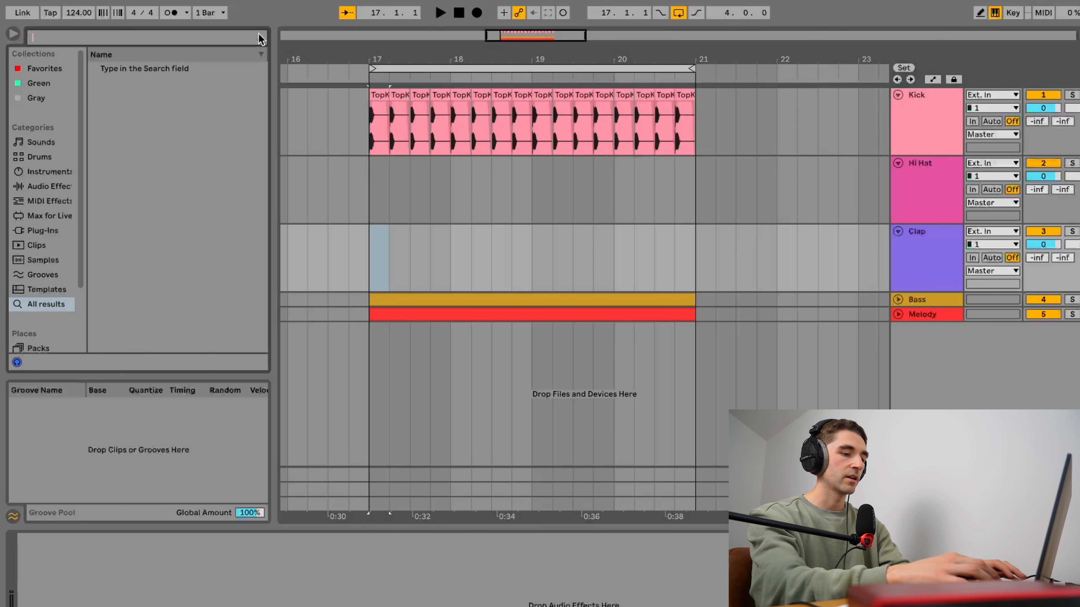
type("hat")
left_click(142, 101)
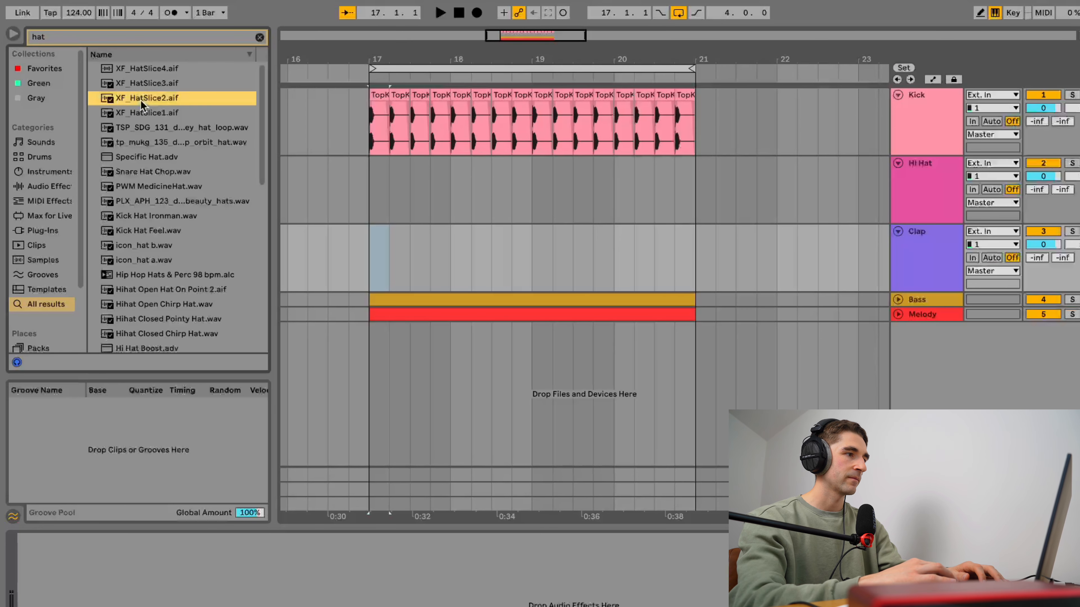
left_click(131, 87)
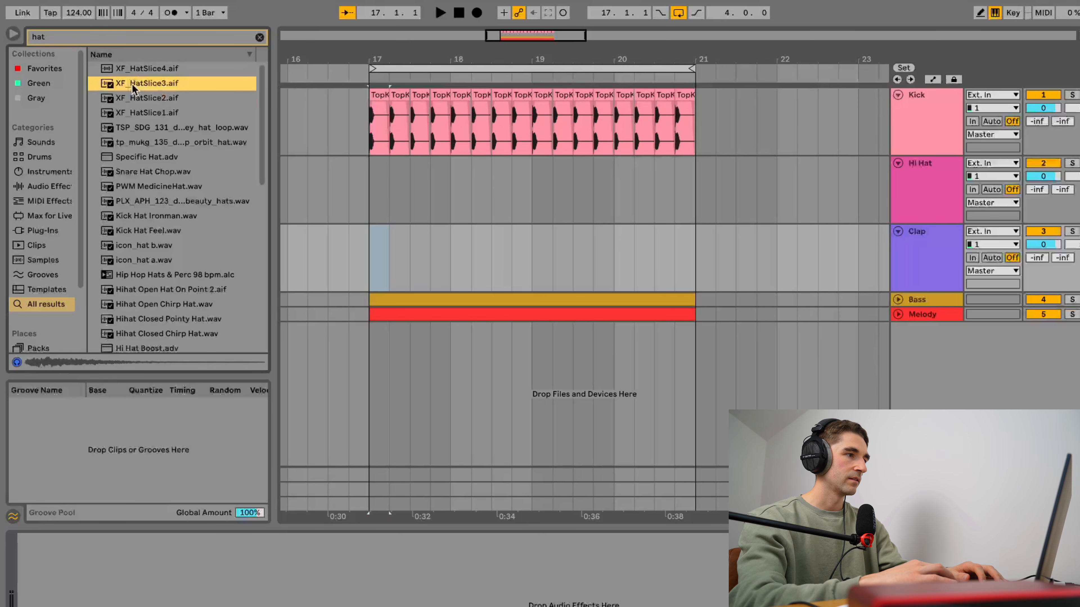
left_click(369, 255)
scroll(368, 251, "up", 5)
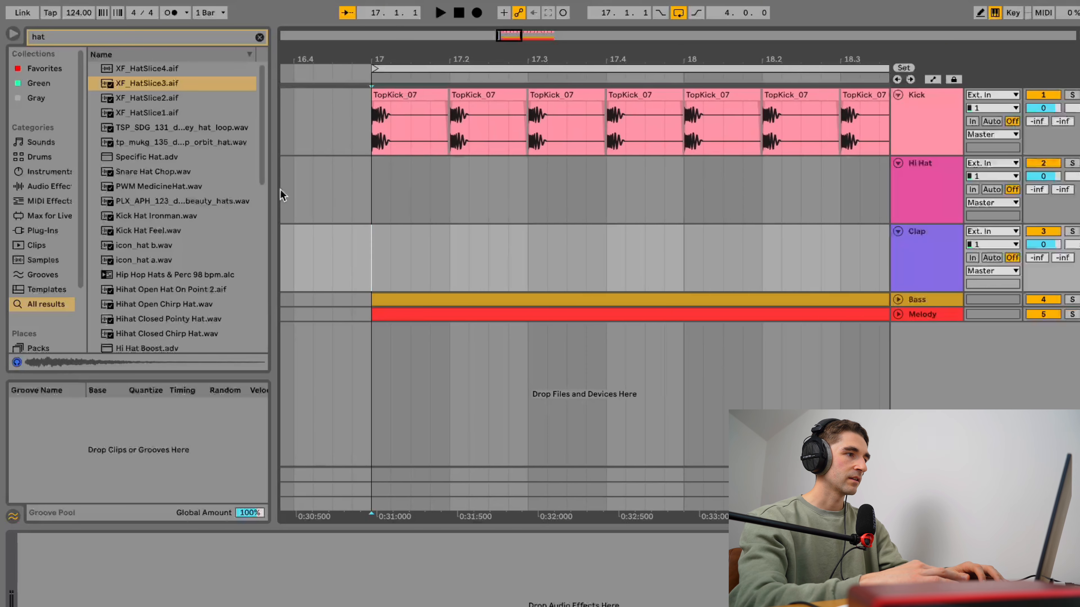
left_click(137, 84)
left_click_drag(402, 232, 409, 247)
- Play back the hat from bar 17 and set the Clap track's volume to -2.1 dB
left_click(372, 231)
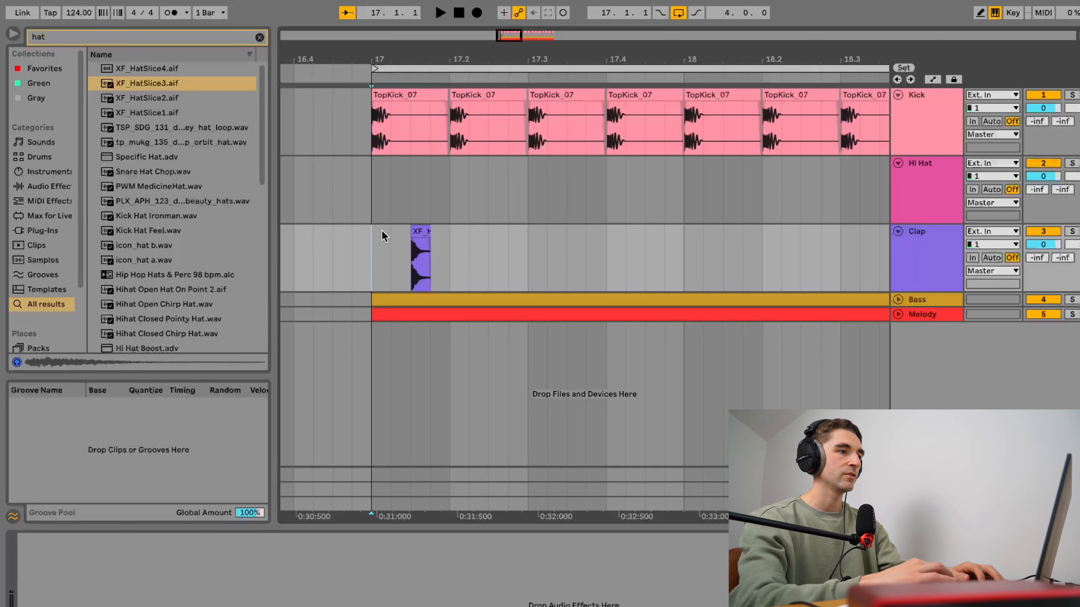
key("space")
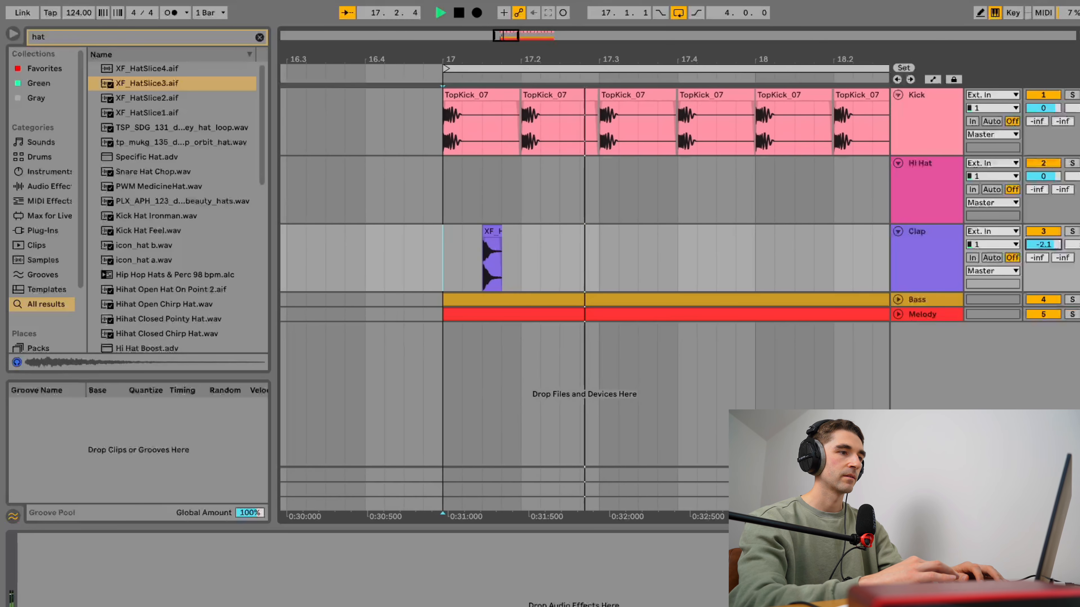
left_click(426, 232)
key("space")
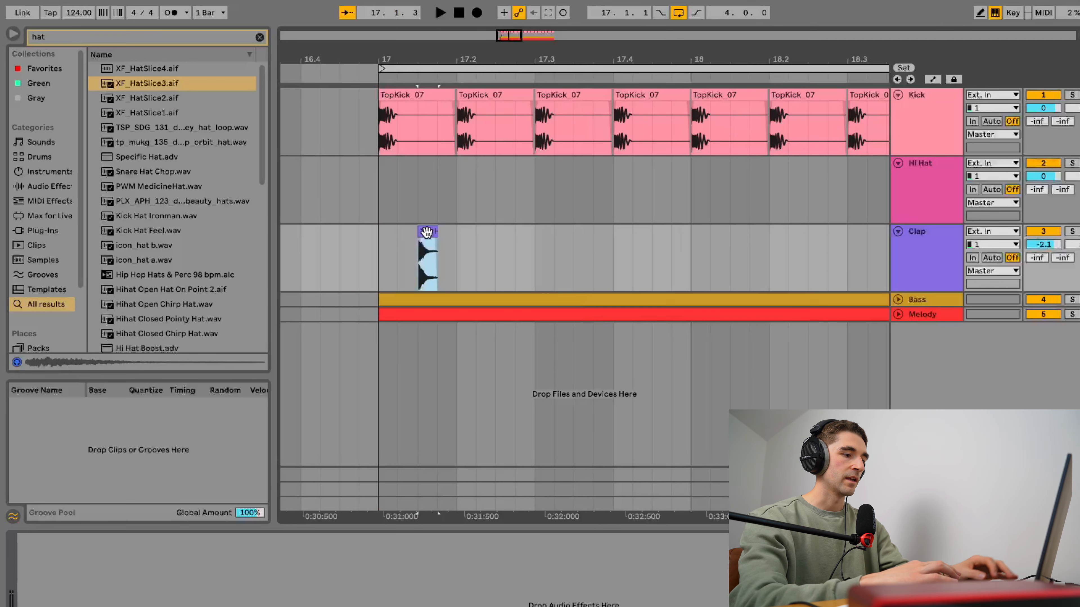
- Copy the hat clip to the off-beats after beats 2, 3 and 4 of bar 17
left_click(495, 232)
key("ctrl+v")
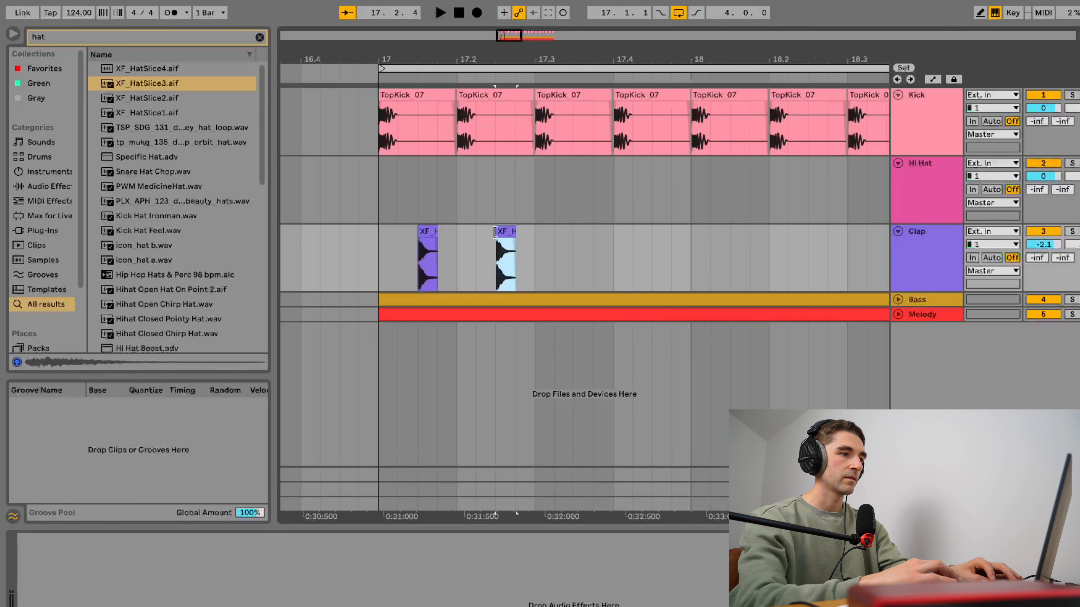
left_click(573, 232)
key("ctrl+v")
left_click(654, 243)
key("ctrl+v")
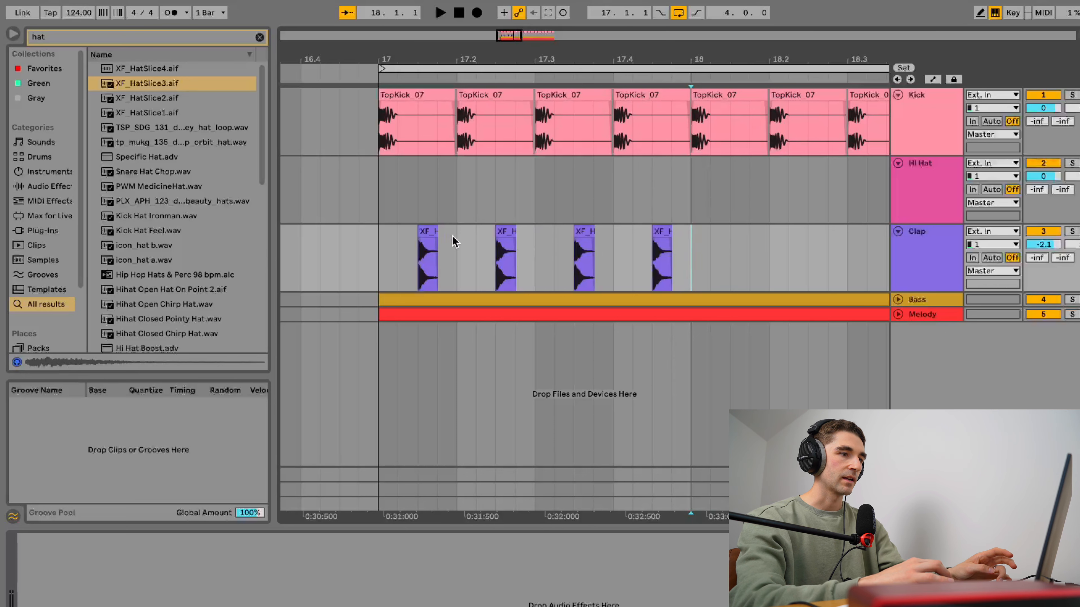
- Duplicate the full bar of off-beat hats three times to fill bars 18 to 20 of the loop
left_click(379, 233, "shift")
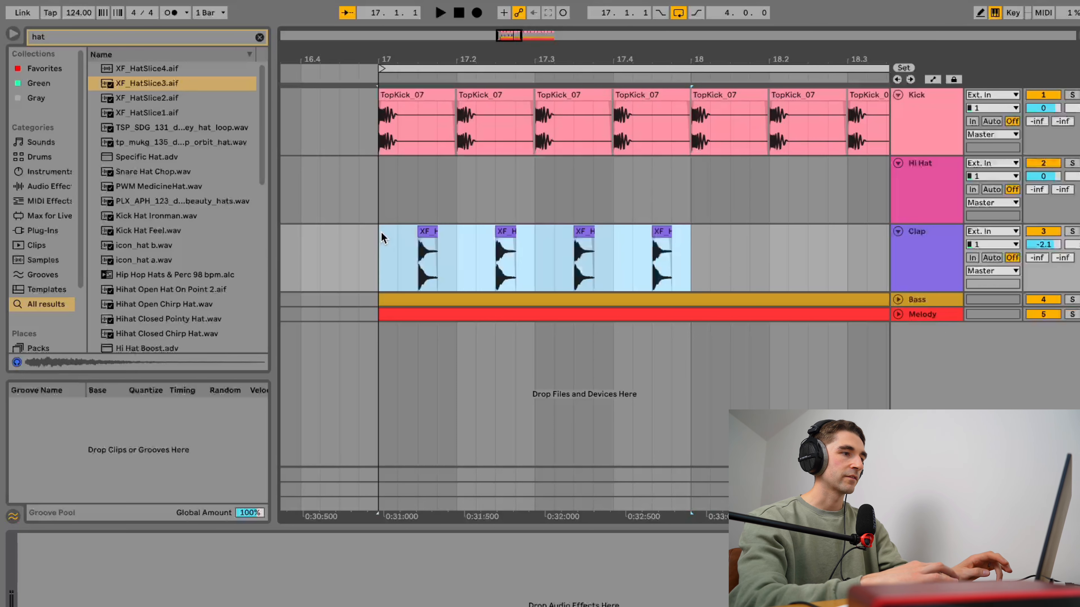
key("ctrl+d")
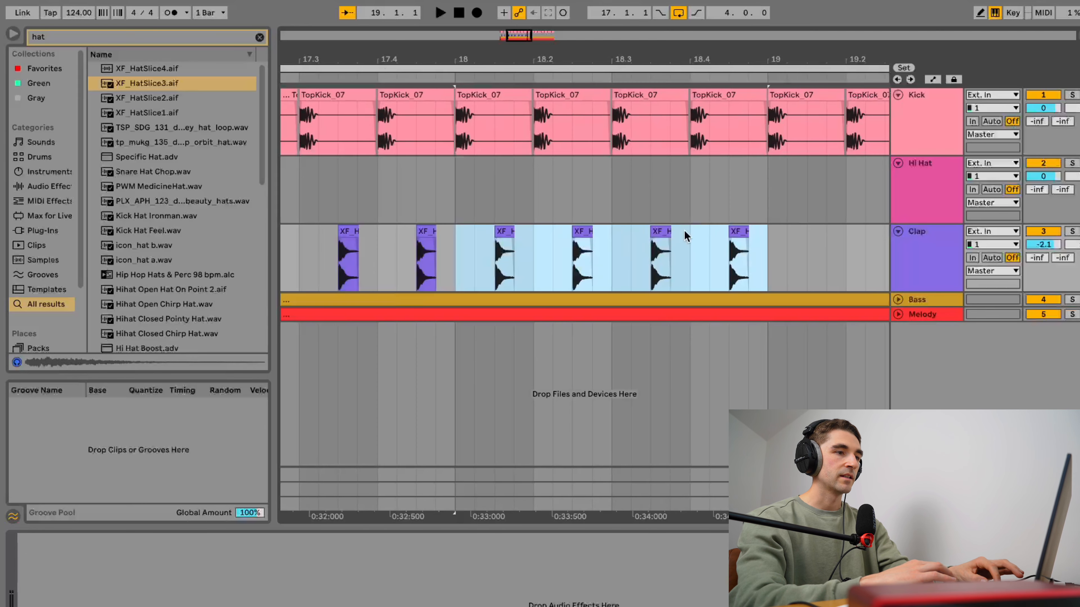
key("ctrl+d")
key("minus")
key("minus")
key("ctrl+d")
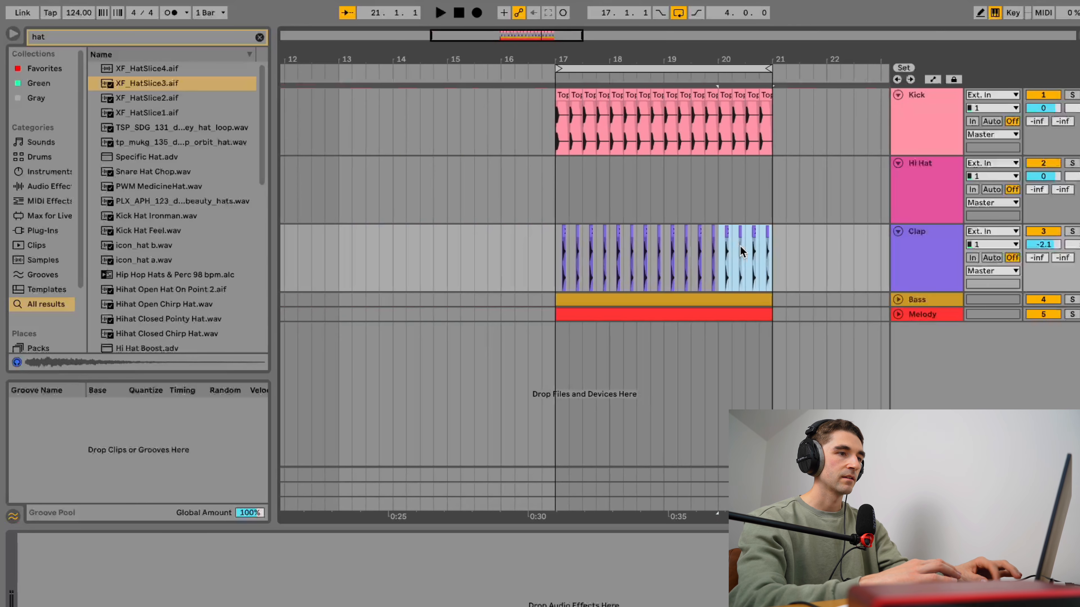
left_click(553, 225)
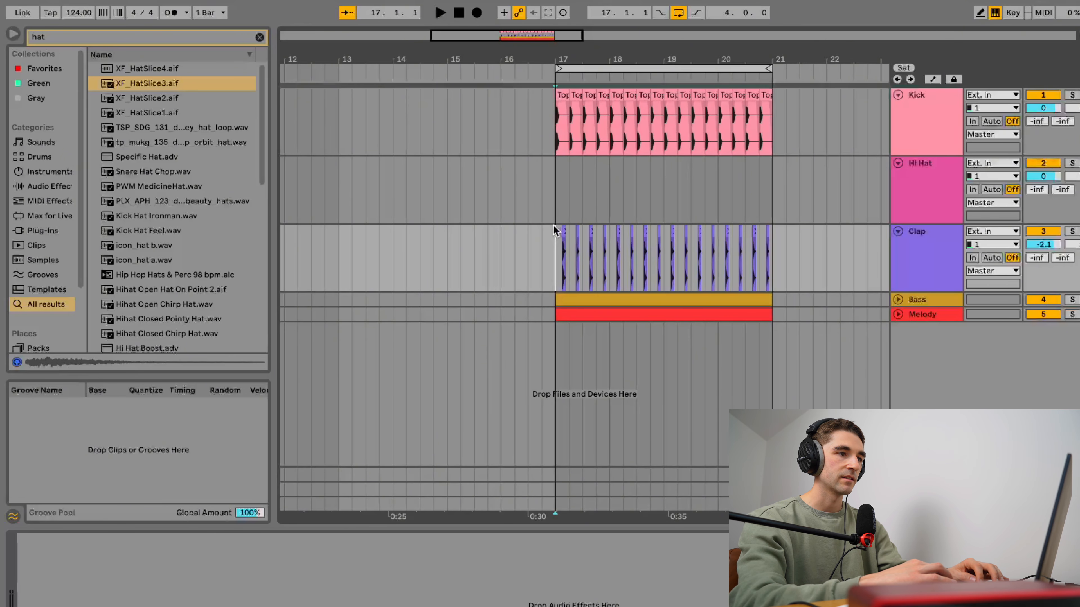
- Move the track holding the hats directly under Kick, rename it Hat, and rename the empty Hi Hat track Clap
left_click_drag(916, 233, 923, 174)
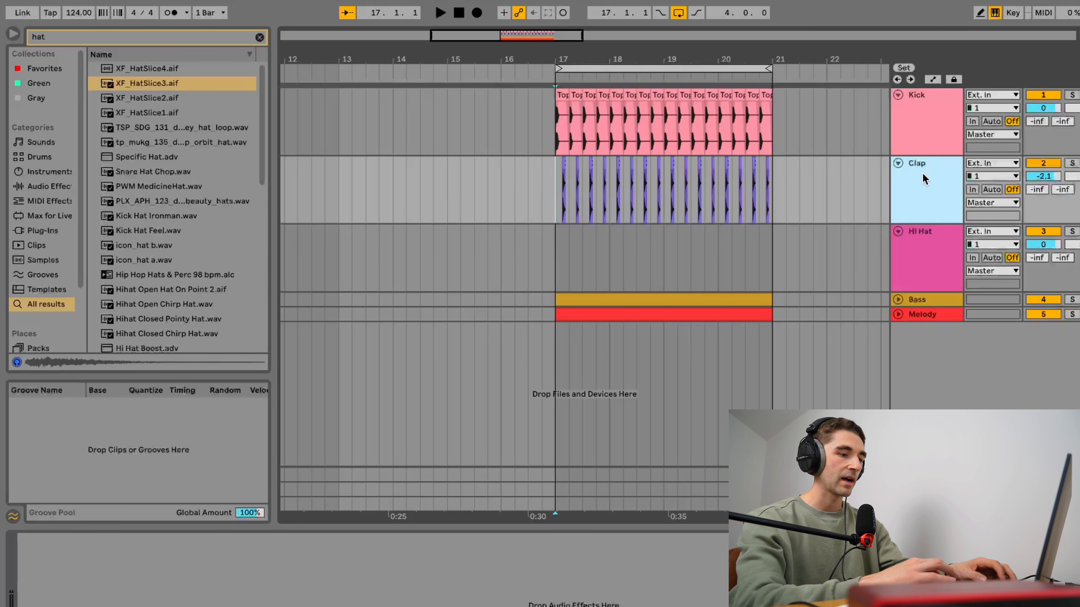
type("Hat")
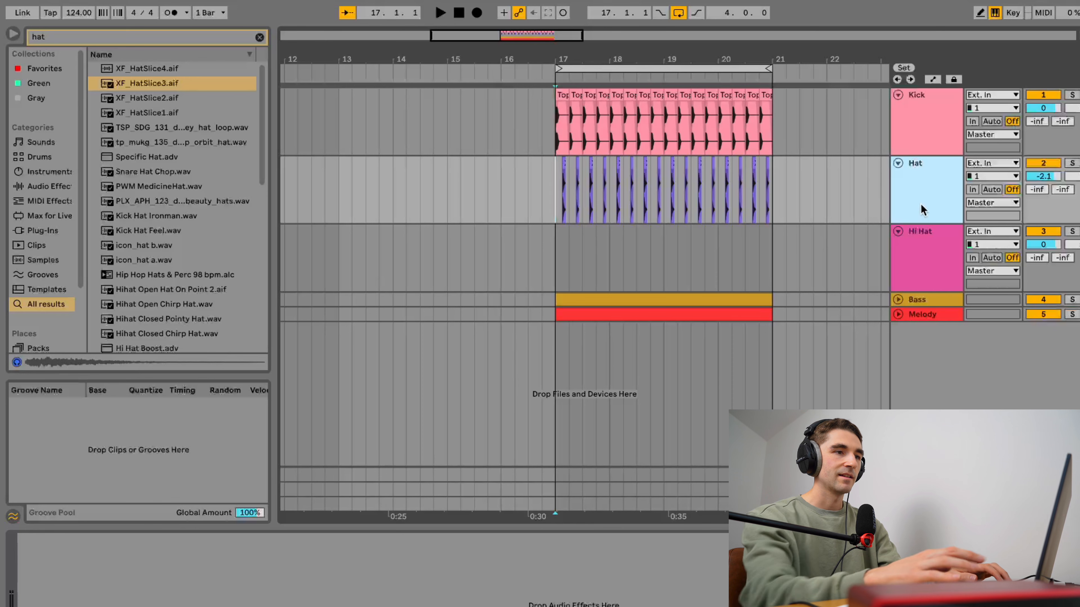
left_click(920, 240)
key("ctrl+r")
type("Clap")
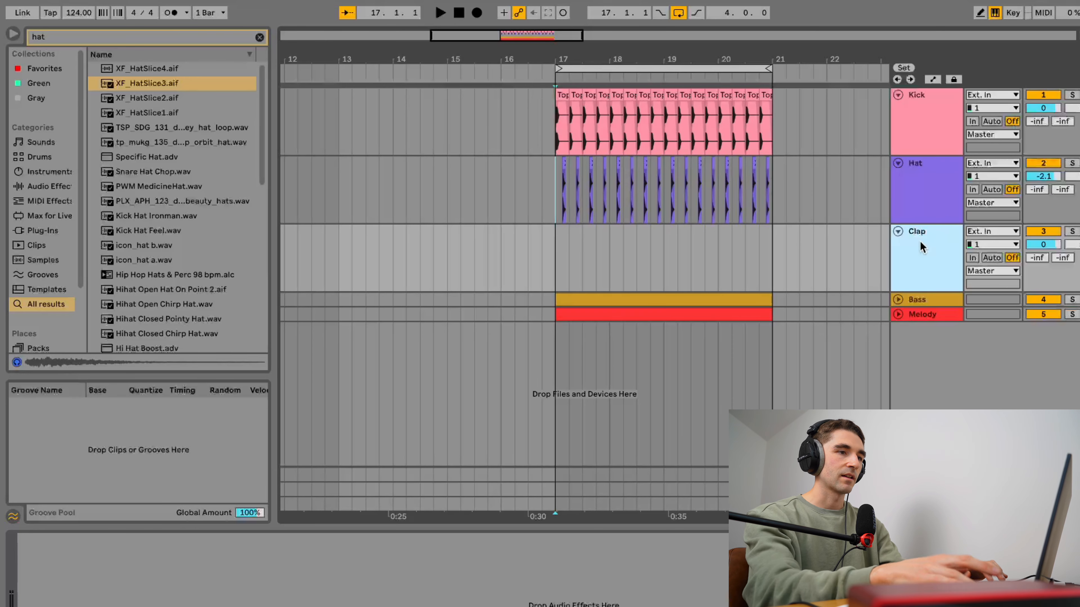
key("Return")
- Lower the Hat track's volume while the loop plays, and collapse the track
key("space")
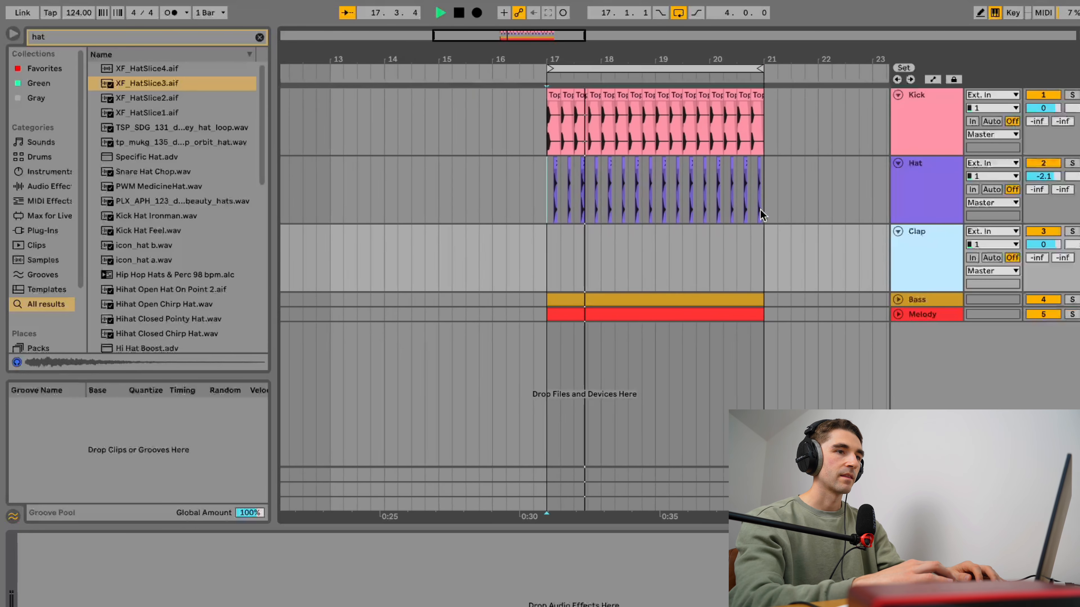
left_click_drag(1039, 177, 1039, 189)
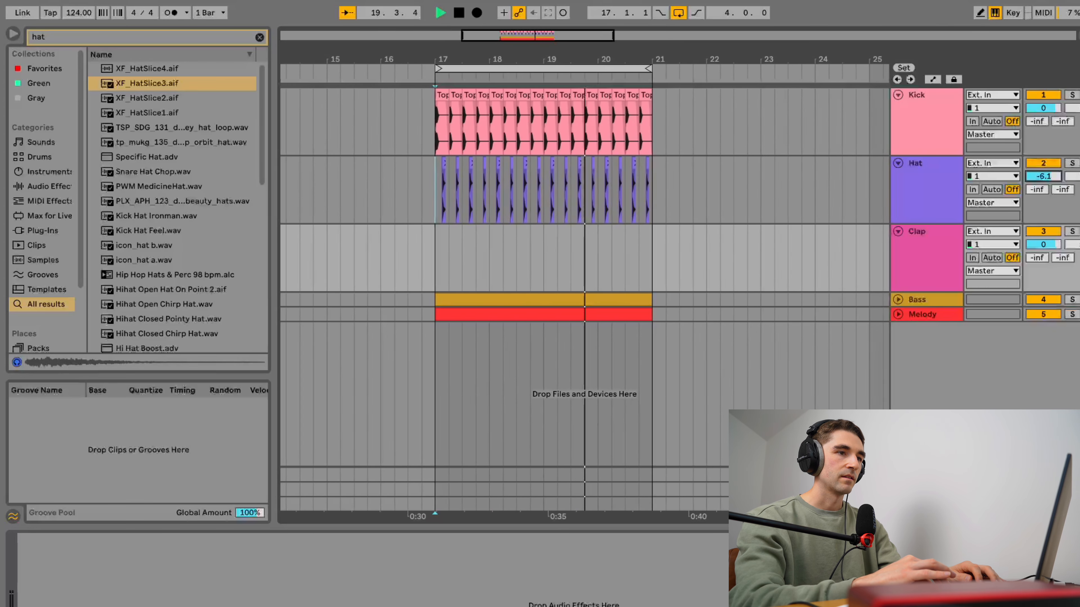
key("space")
left_click(931, 187)
left_click(895, 162)
- Search the browser for clap and place Snare Clapper.aif on the Clap track at beat 2 of bar 17
left_click(909, 195)
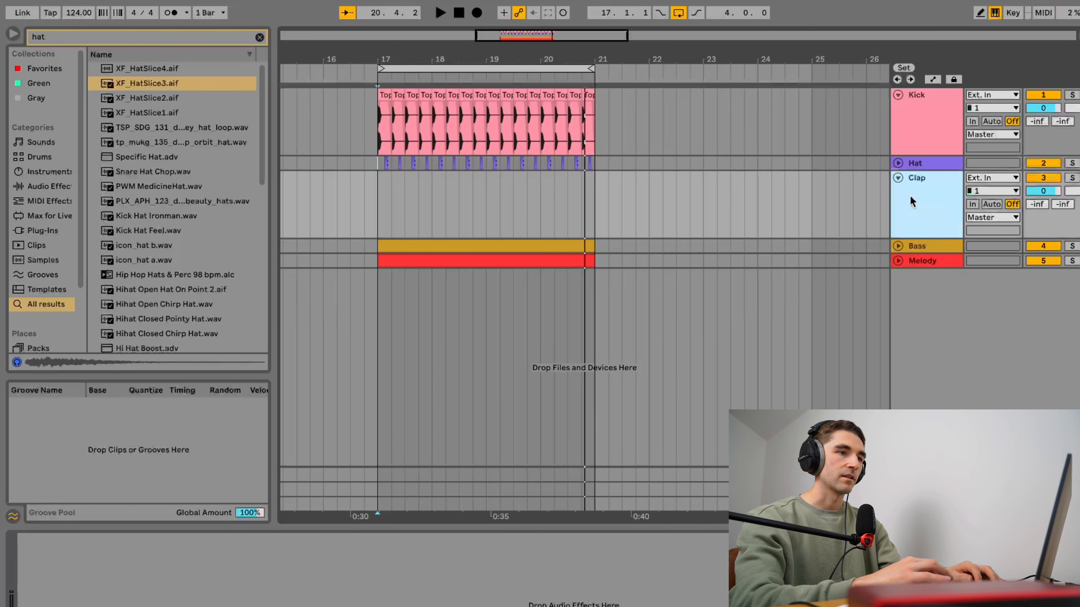
left_click(259, 37)
type("clap")
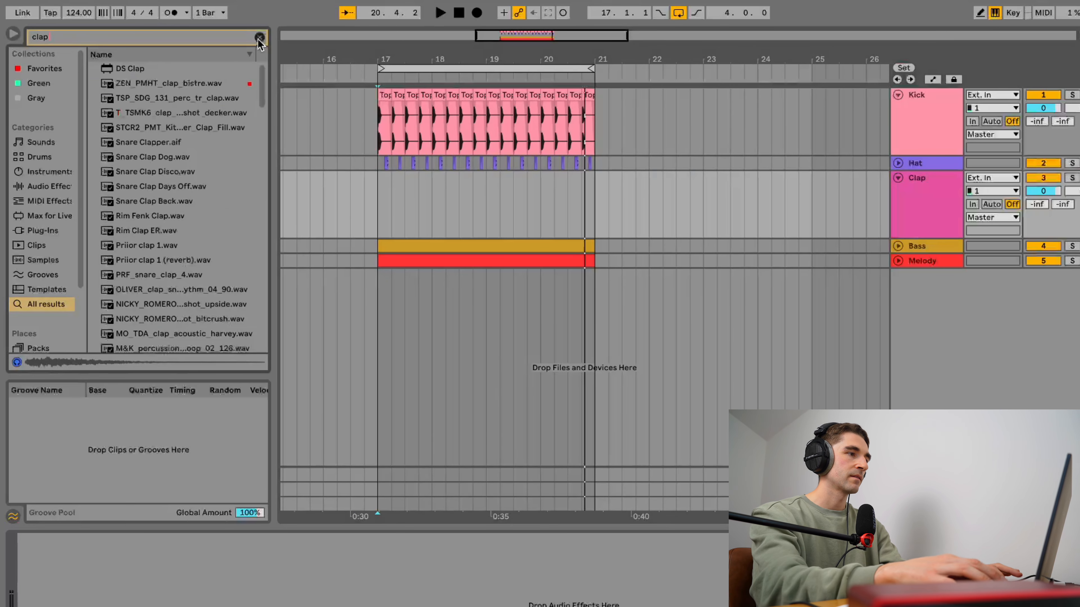
left_click(137, 146)
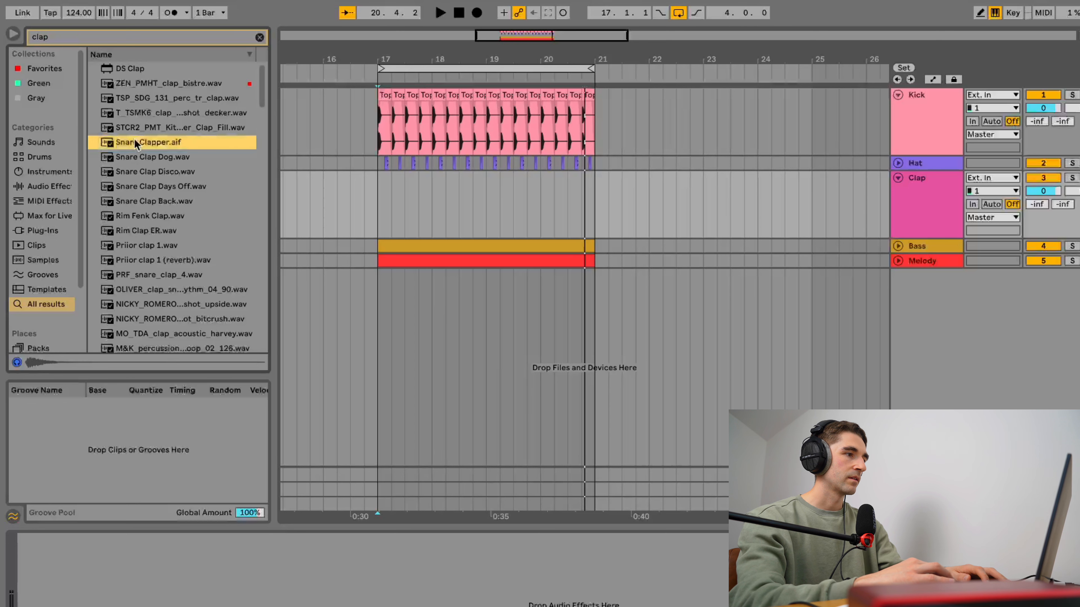
left_click_drag(133, 143, 388, 214)
scroll(388, 214, "up", 5)
scroll(388, 215, "up", 4)
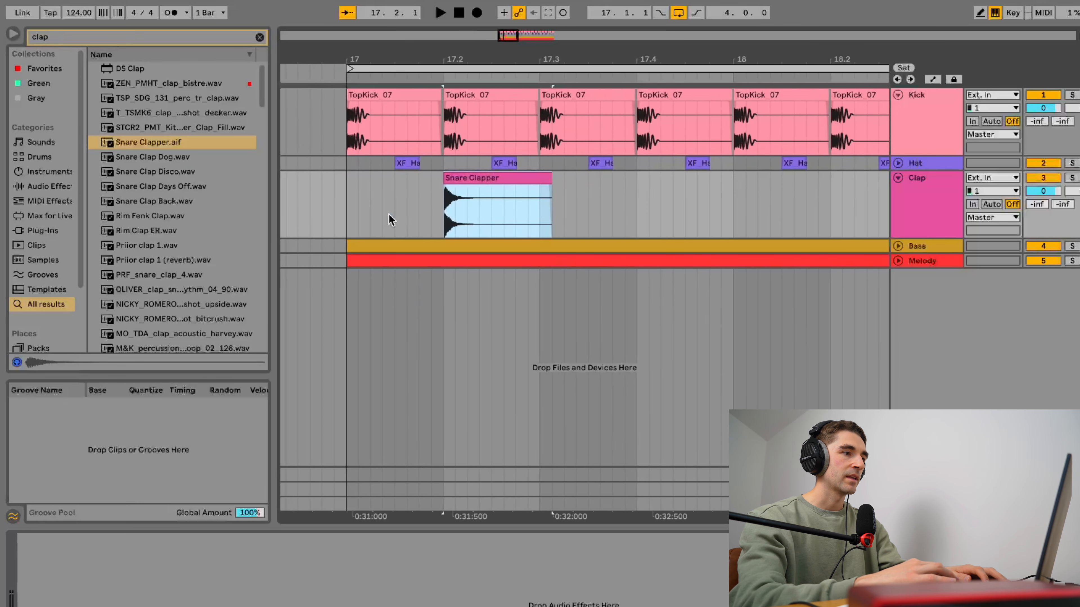
scroll(409, 214, "down", 2)
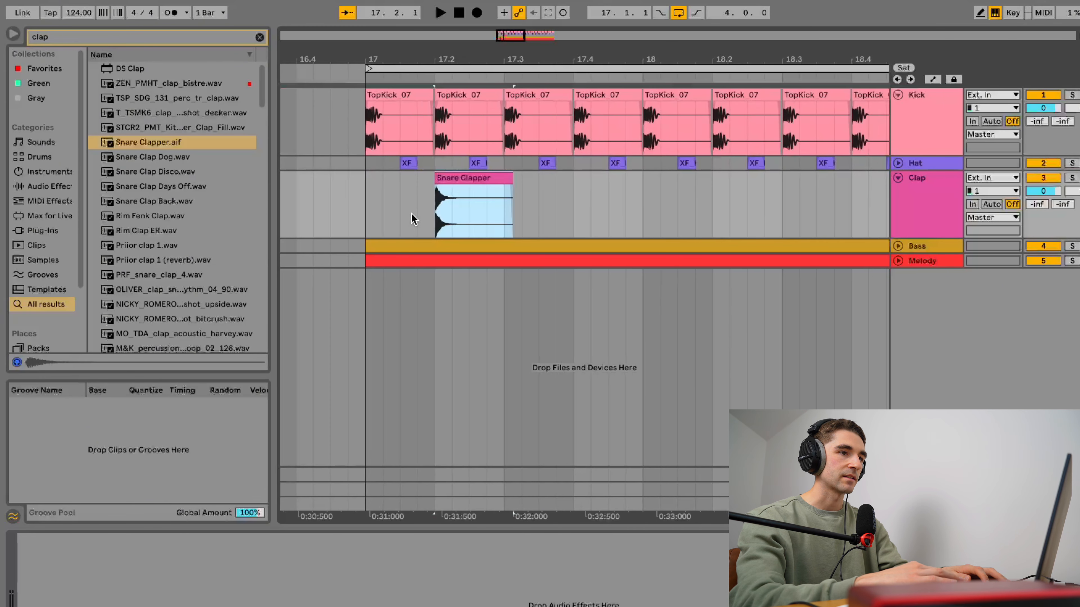
- Trim the end of the Snare Clapper clip to beat 17.3 and play back the loop from bar 17
left_click(374, 188)
left_click_drag(513, 179, 498, 179)
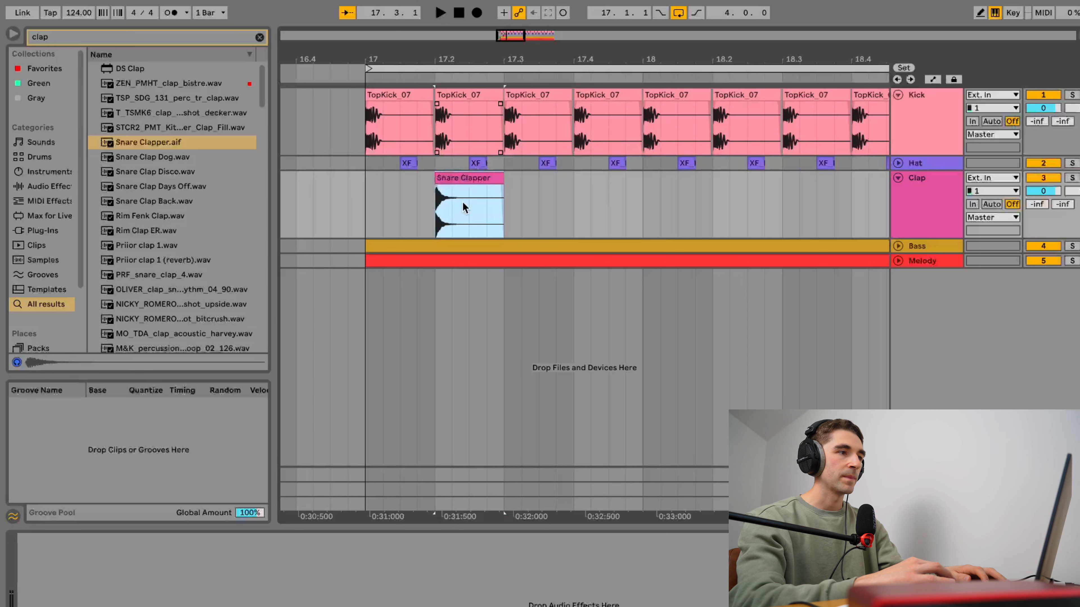
left_click(361, 137)
scroll(366, 137, "left", 5)
scroll(468, 179, "right", 5)
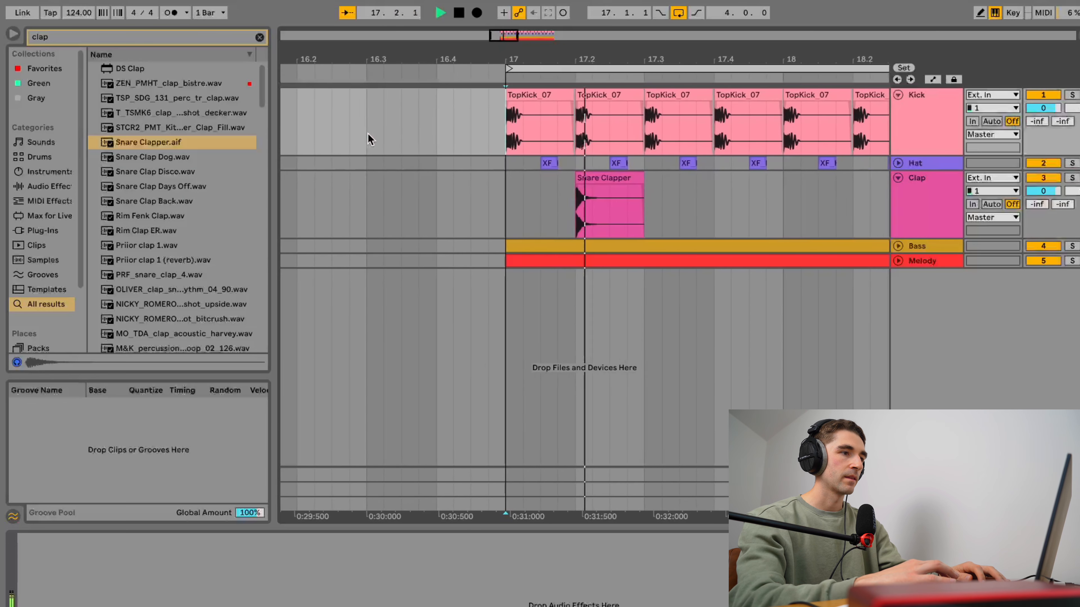
- Copy the Snare Clapper clip on the Clap track to beats 17.4, 18.2 and 18.4
left_click(489, 178)
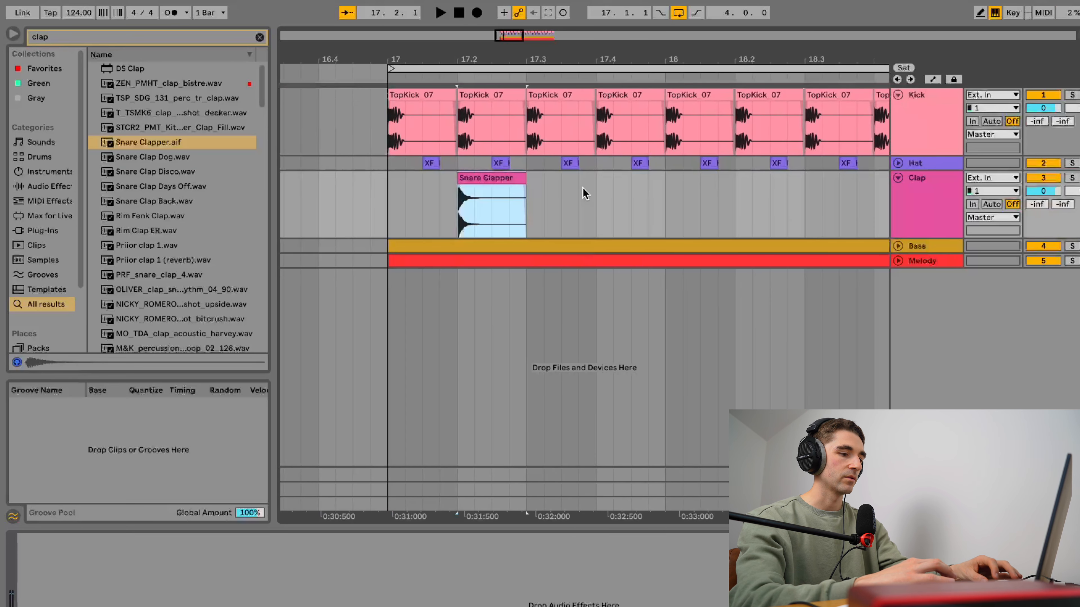
left_click(593, 187)
key("ctrl+v")
left_click(740, 204)
key("ctrl+v")
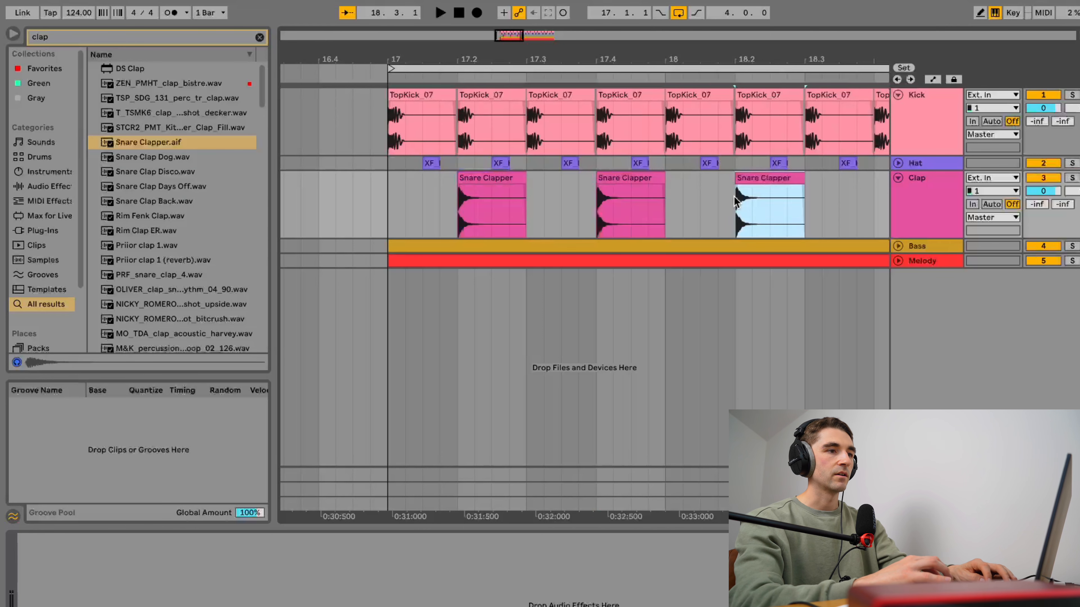
scroll(735, 197, "right", 3)
left_click(733, 195)
key("ctrl+v")
key("minus")
key("minus")
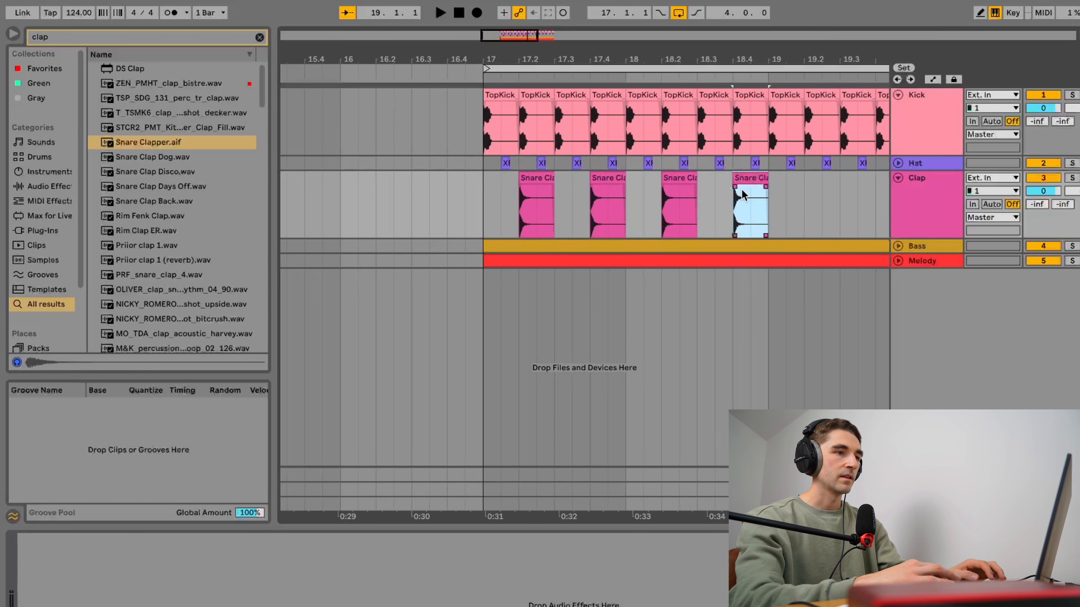
- Duplicate the two-bar clap pattern from bar 17 so it also fills bars 19 and 20
left_click(480, 187, "shift")
key("ctrl+d")
key("minus")
key("minus")
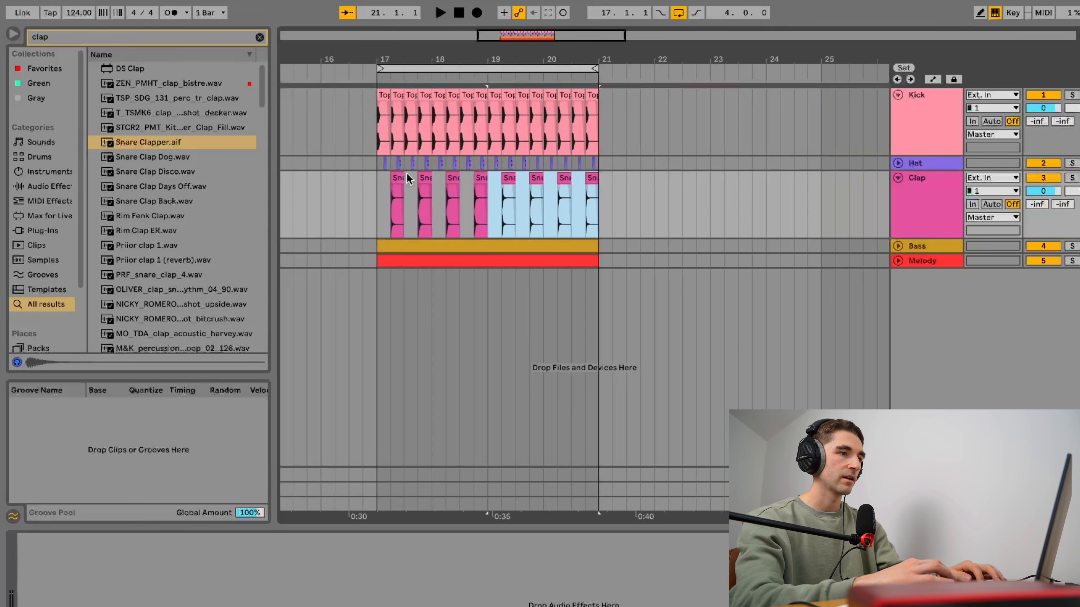
- Collapse the Clap and Kick tracks and play the loop from the start of bar 17
left_click(377, 181)
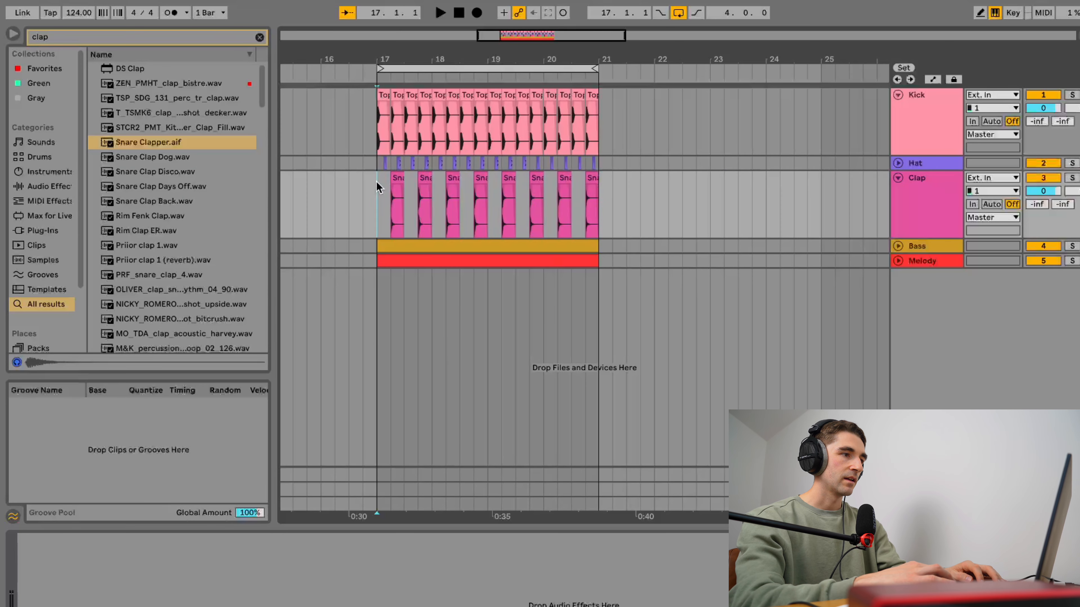
left_click(898, 179)
left_click(898, 95)
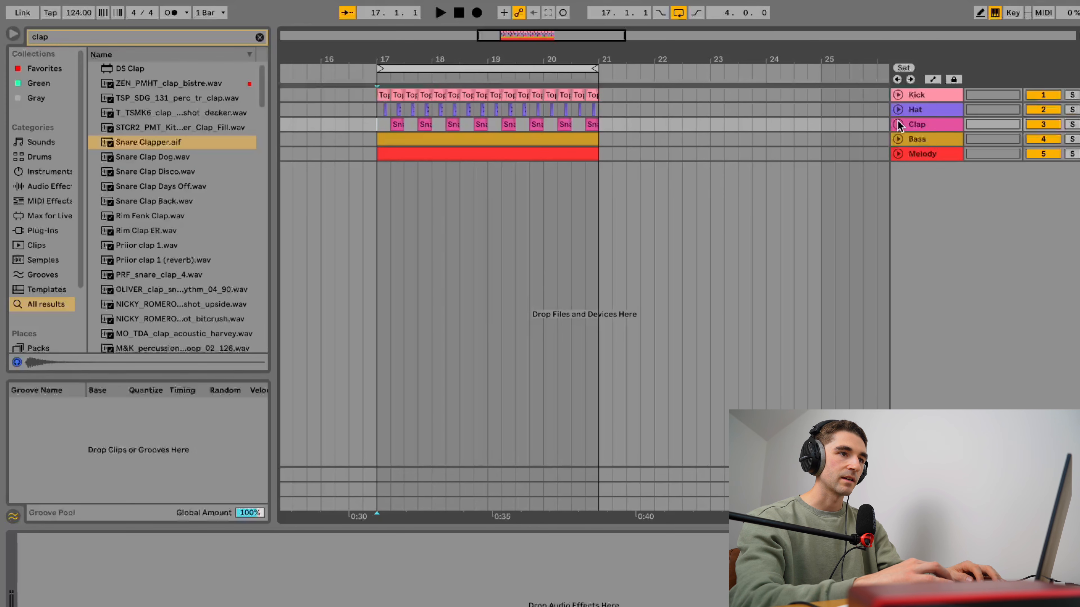
key("space")
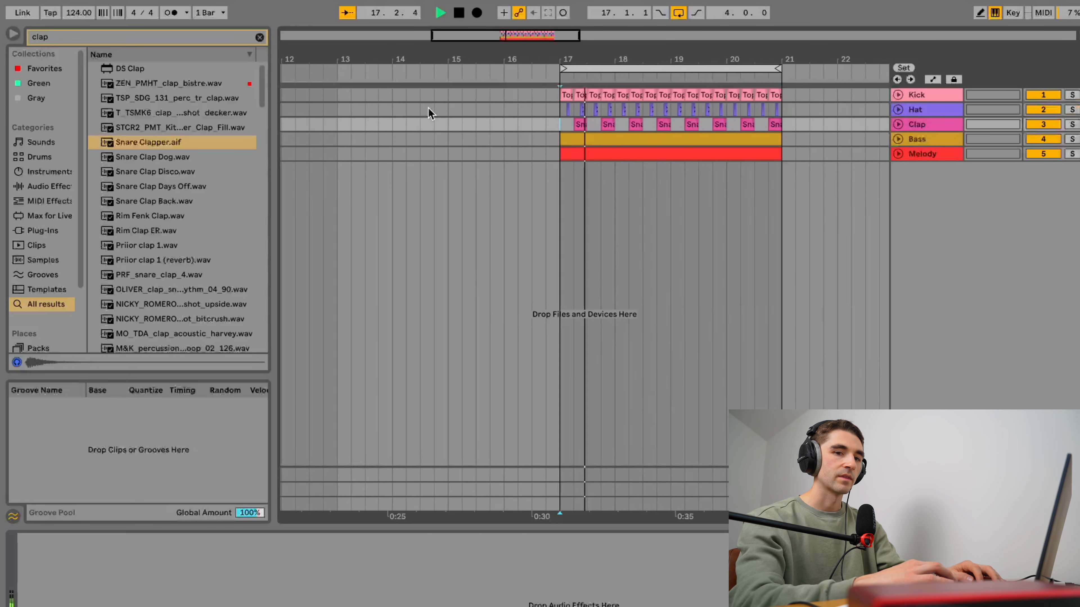
- Lower the Clap track's volume to -4.4 dB during playback, stop the loop and collapse the track
left_click(898, 125)
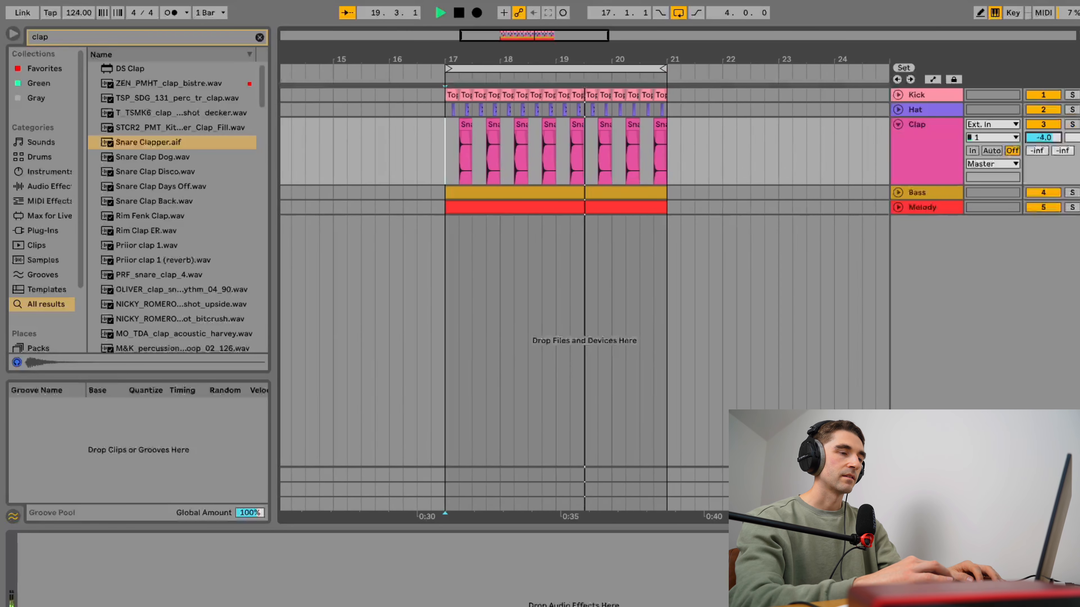
left_click(899, 138)
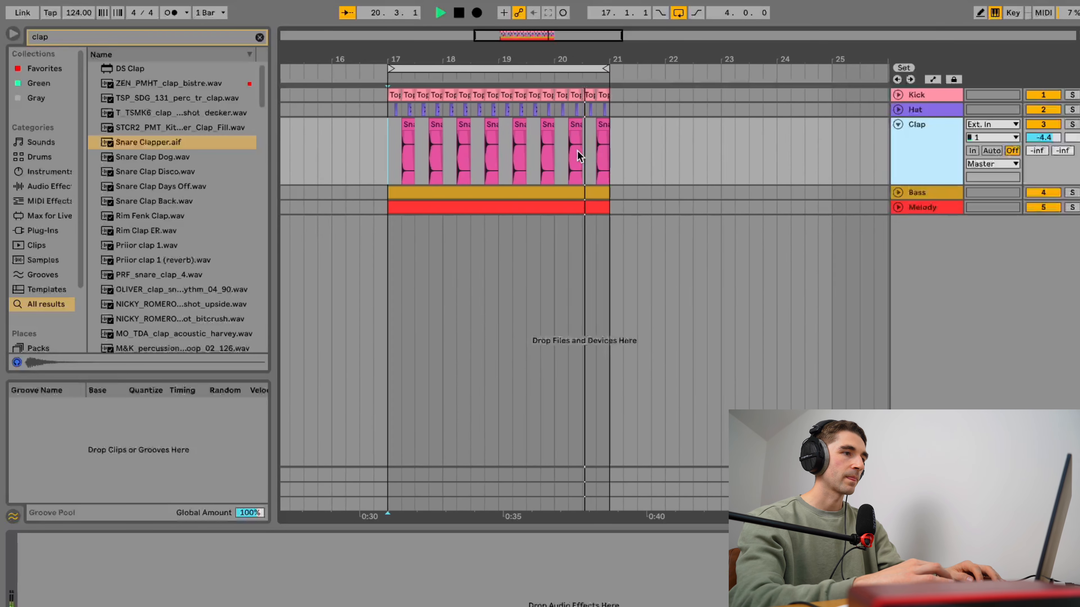
scroll(577, 148, "down", 2)
key("space")
left_click(899, 123)
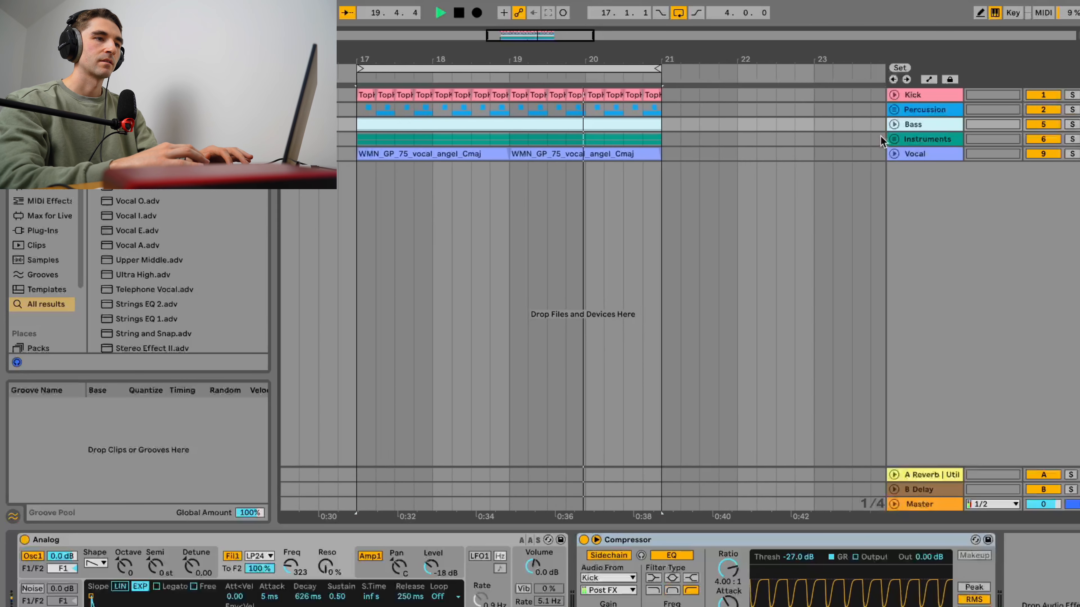
- Unfold the Instruments group, expand its Melody track and rename the 8 Analog track Chords
left_click(893, 139)
left_click(898, 192)
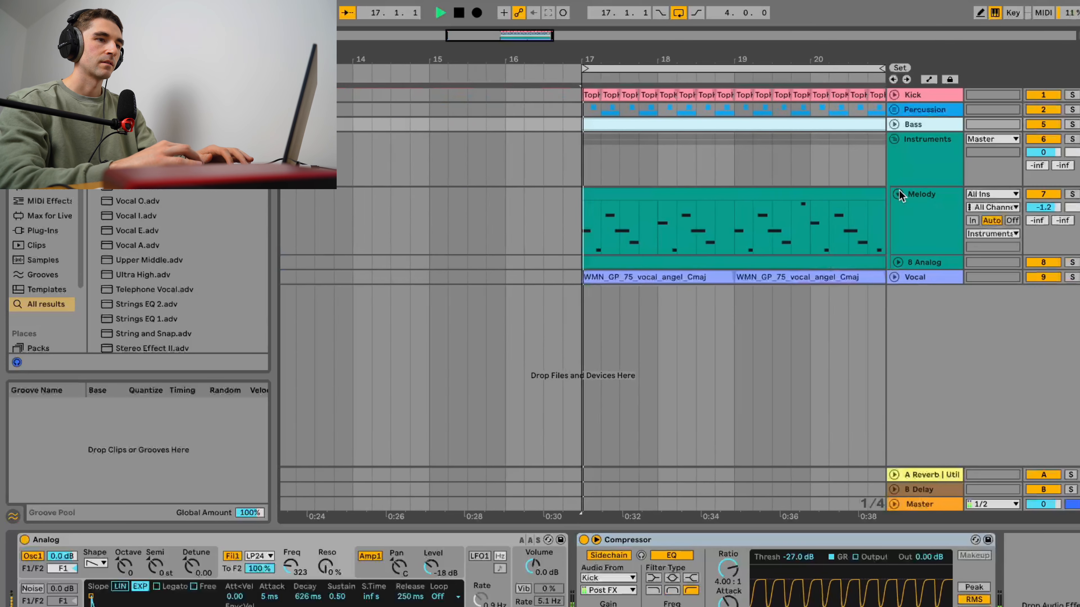
left_click(929, 261)
key("ctrl+r")
type("Chords")
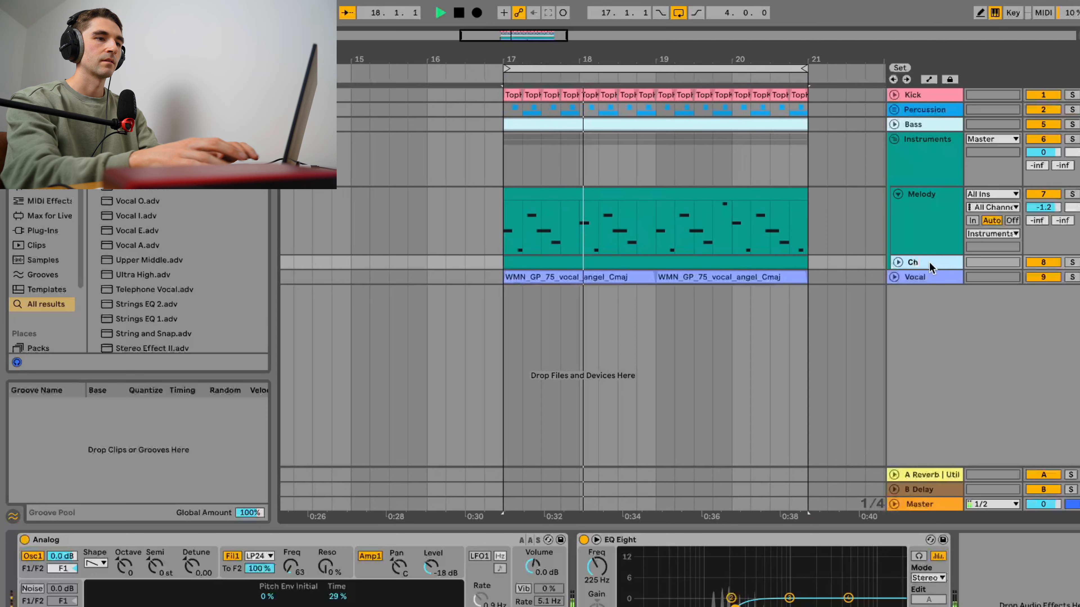
key("Return")
- Open the Melody clip for viewing, and collapse the Melody track and the Instruments group
double_click(641, 196)
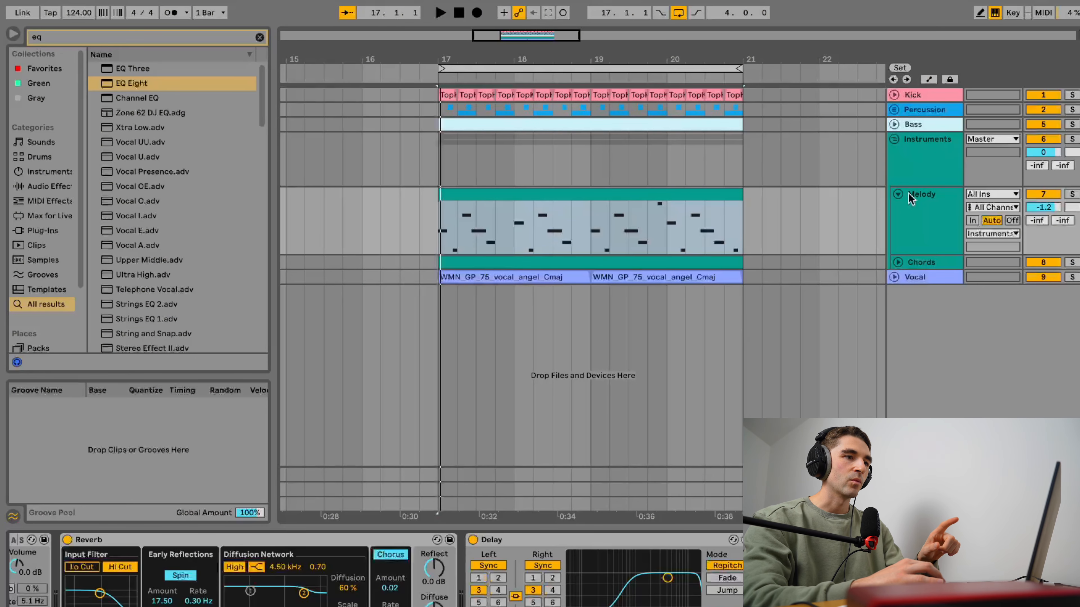
left_click(898, 195)
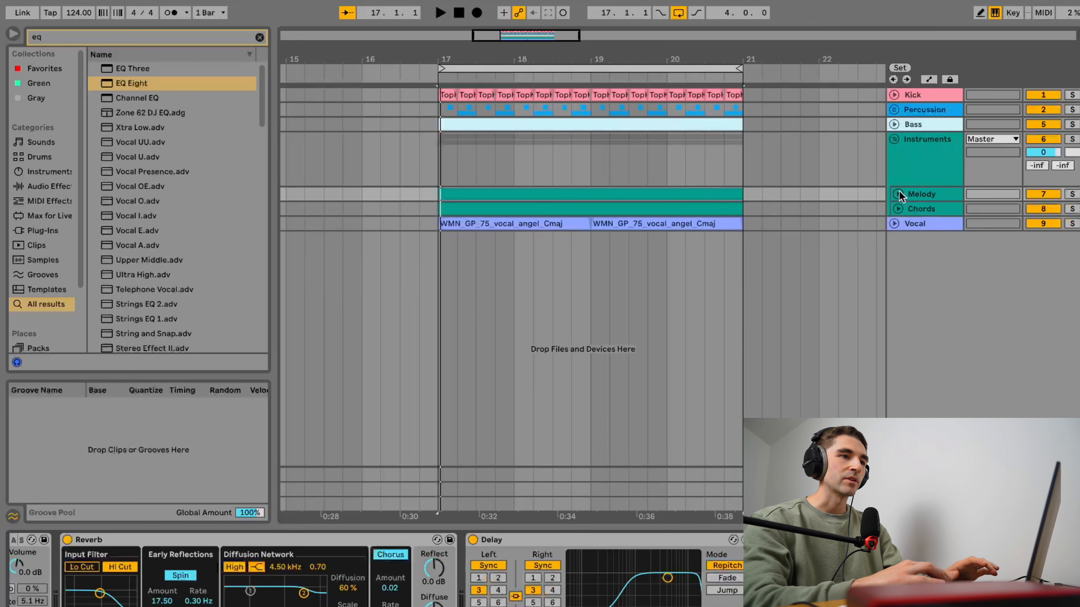
left_click(894, 140)
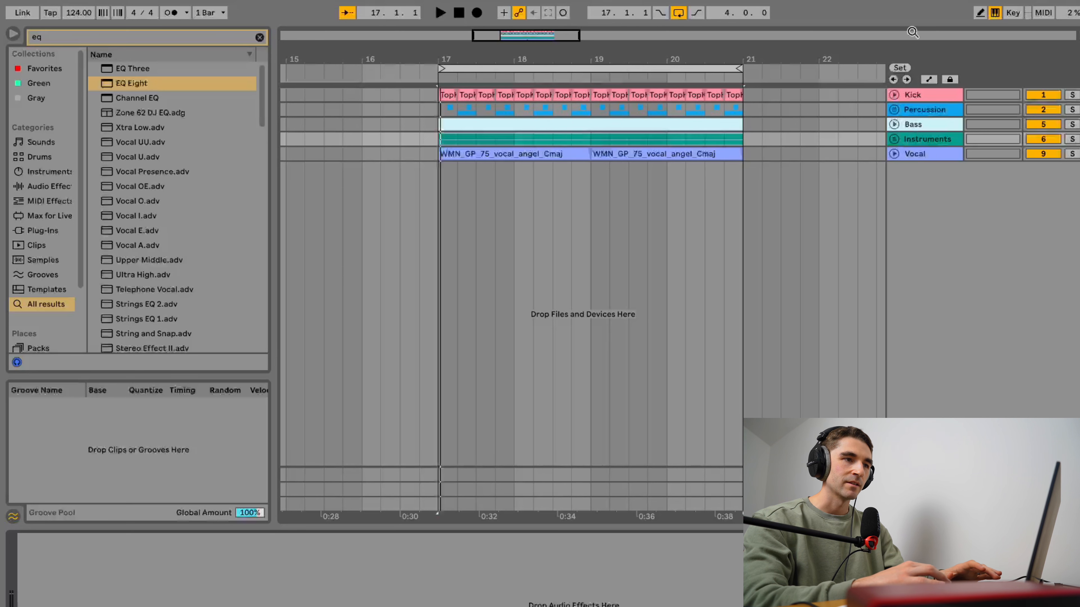
- Unfold the Percussion group and ungroup its Hat and Clap tracks
left_click(894, 109)
left_click(918, 167)
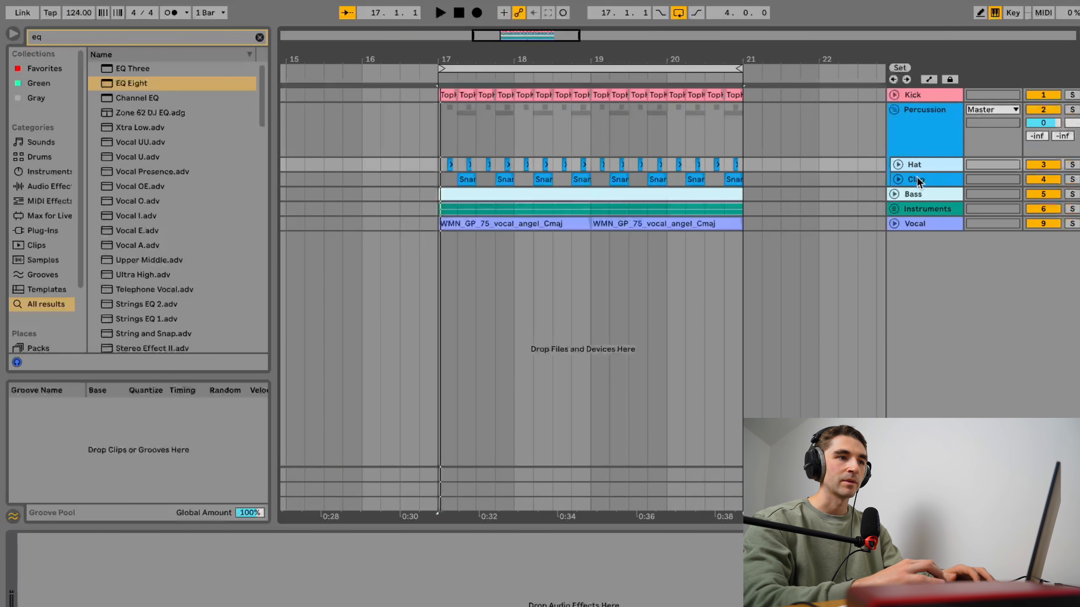
left_click(917, 177)
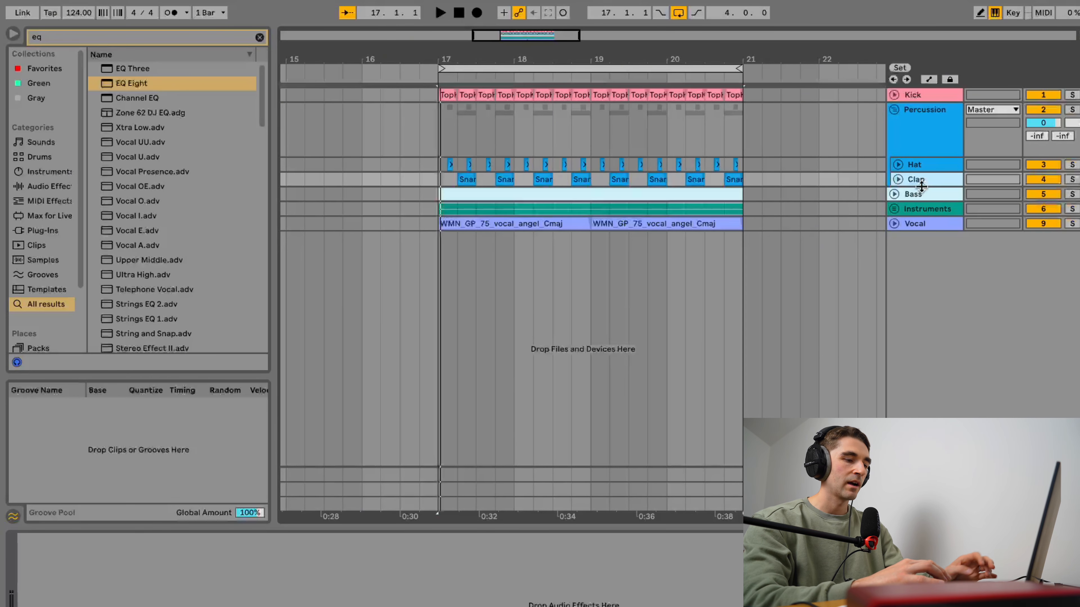
right_click(918, 127)
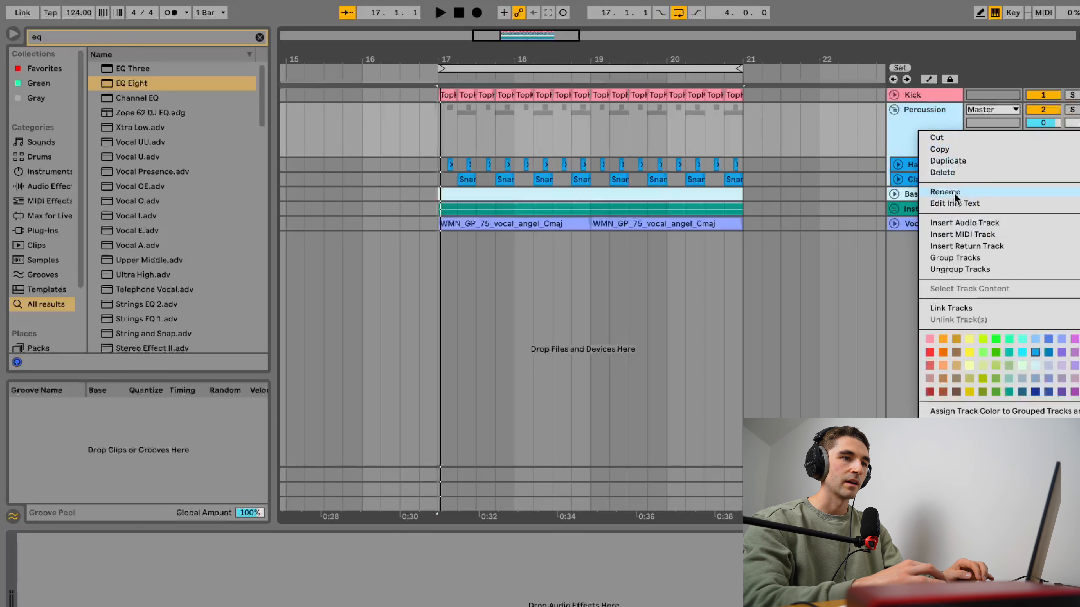
left_click(961, 269)
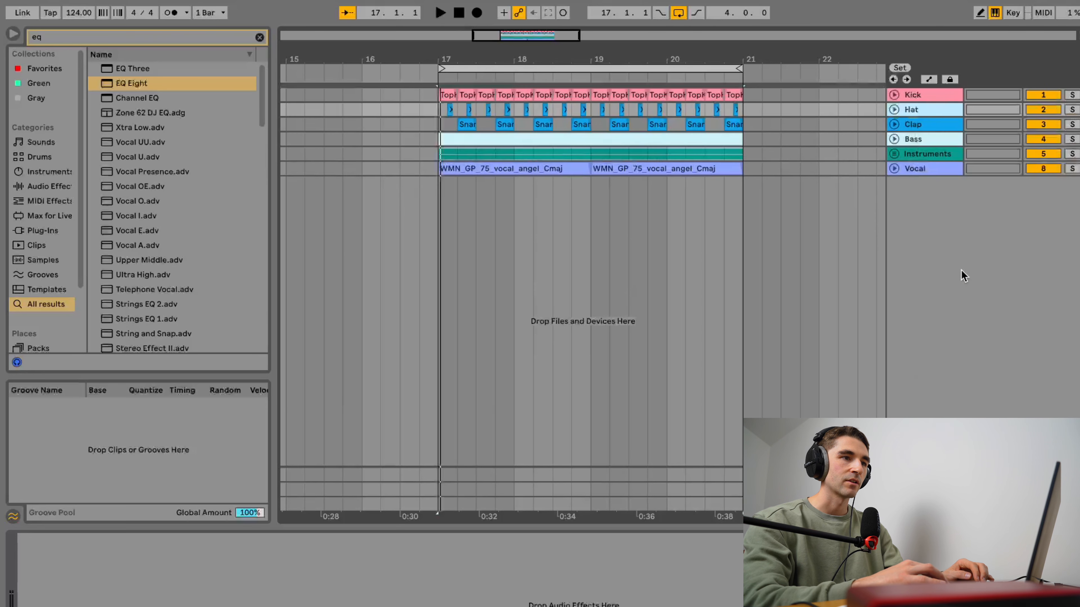
- Group the Hat and Clap tracks together and rename the new group Percussion
left_click(922, 119)
left_click(921, 108)
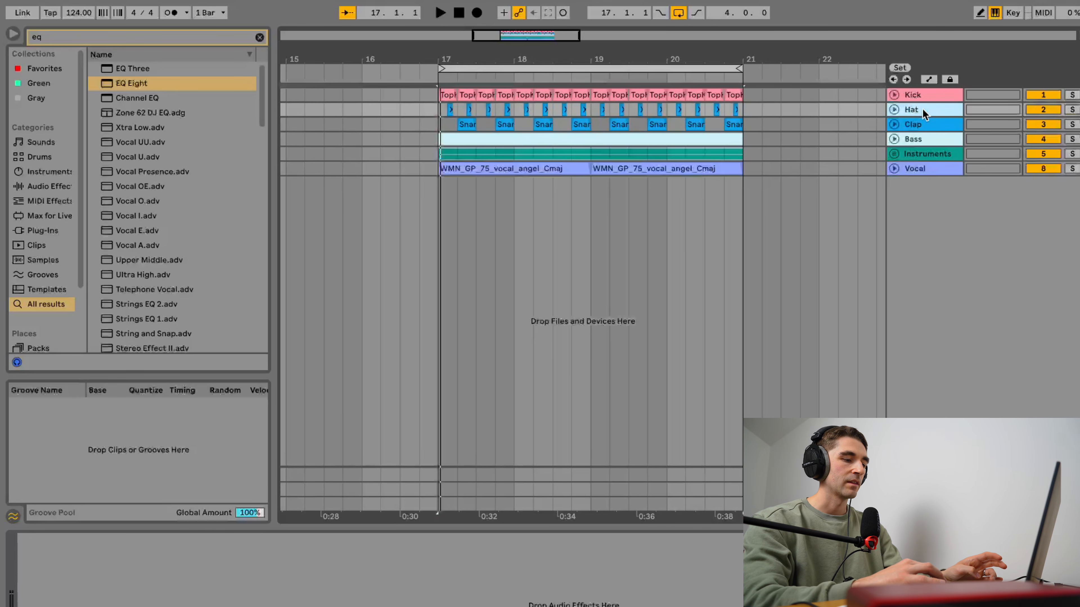
left_click(932, 124)
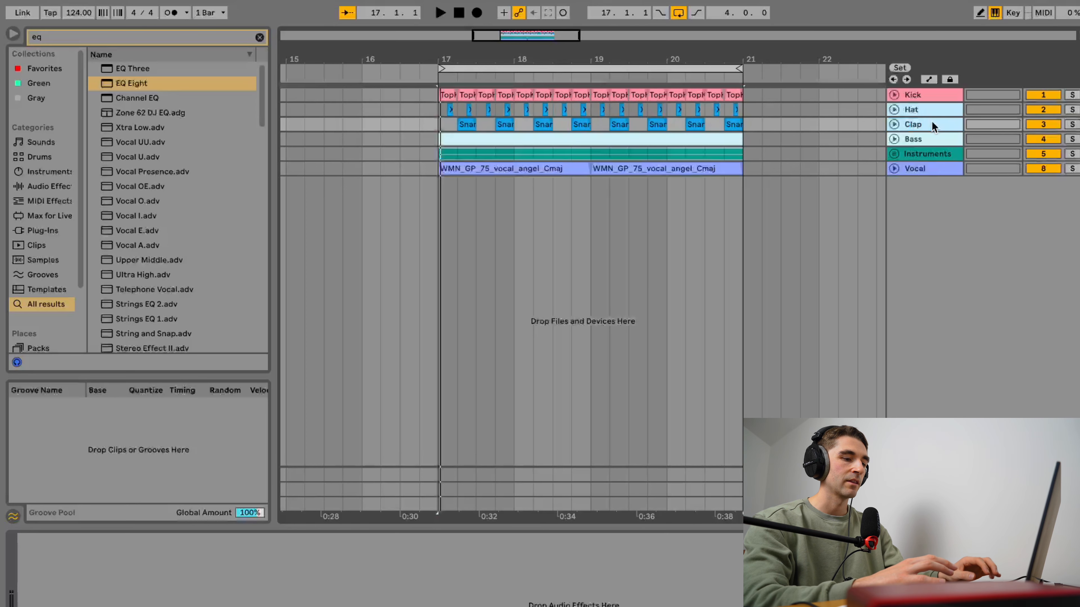
key("ctrl+g")
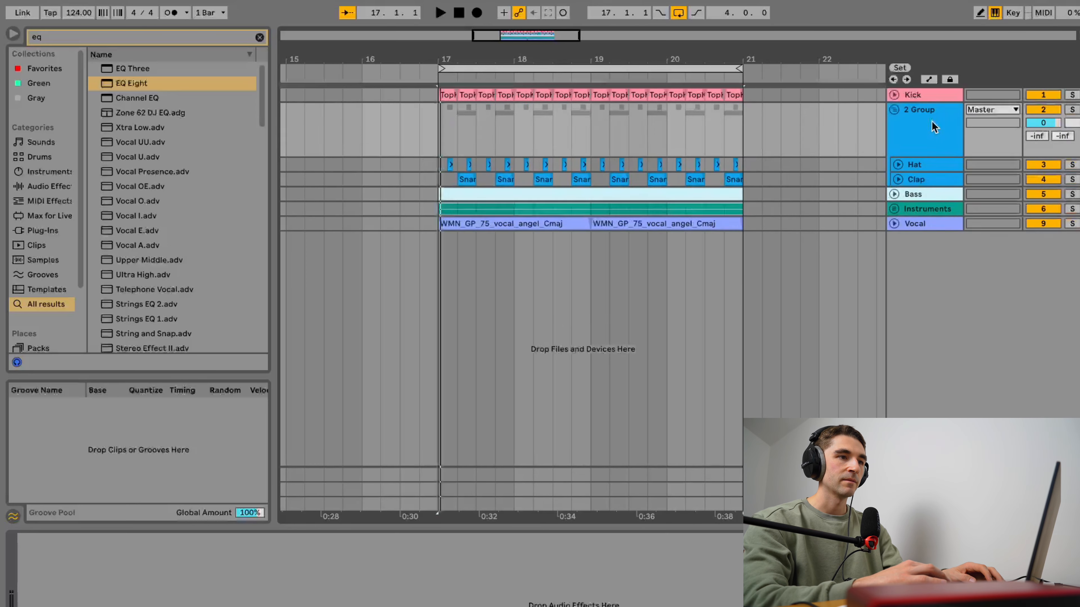
key("ctrl+r")
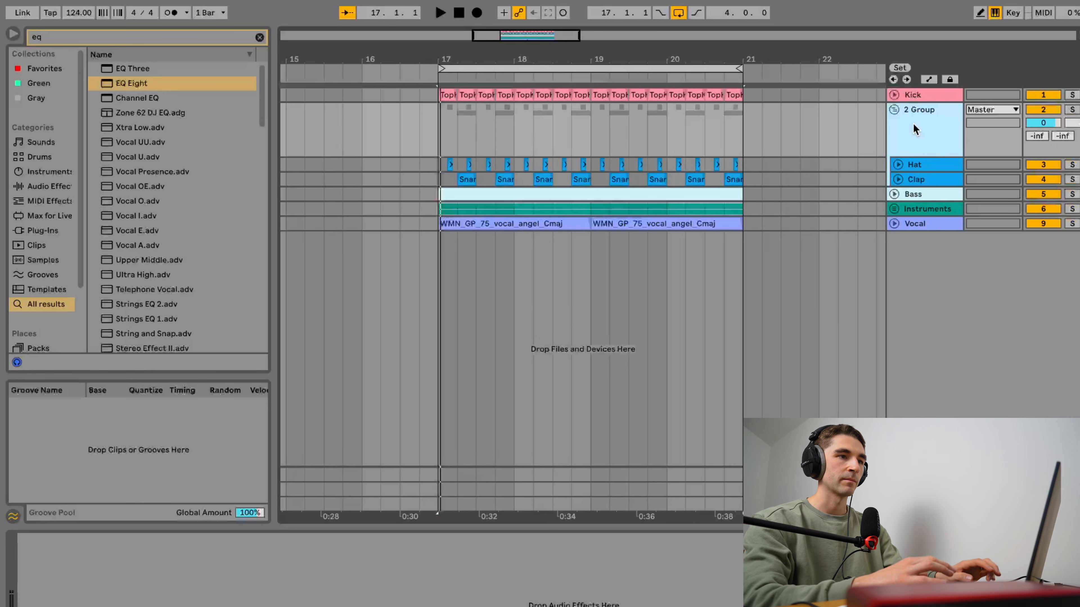
type("Percussion")
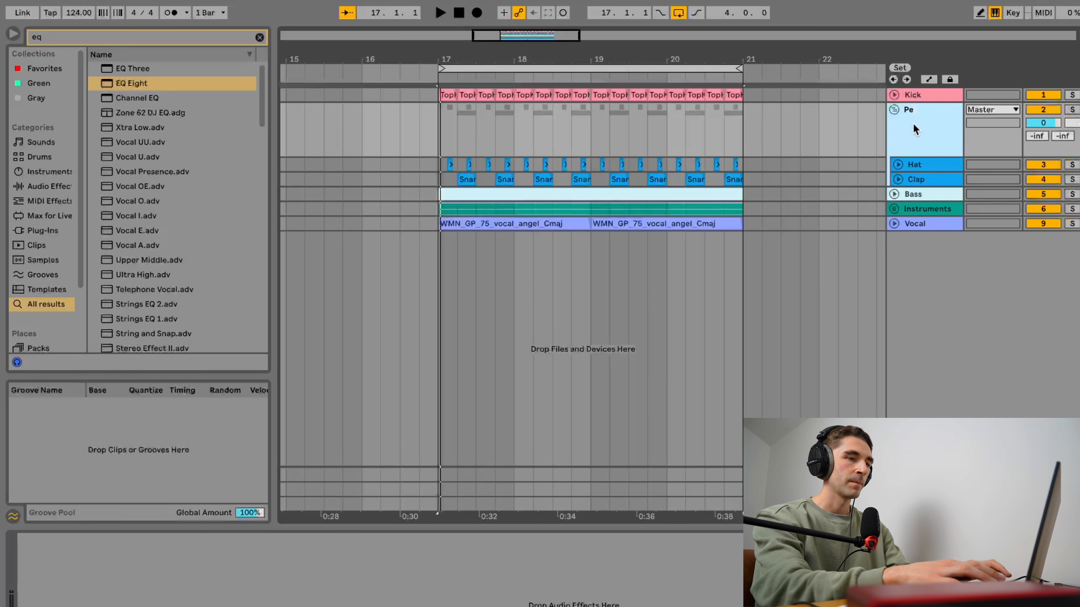
key("Return")
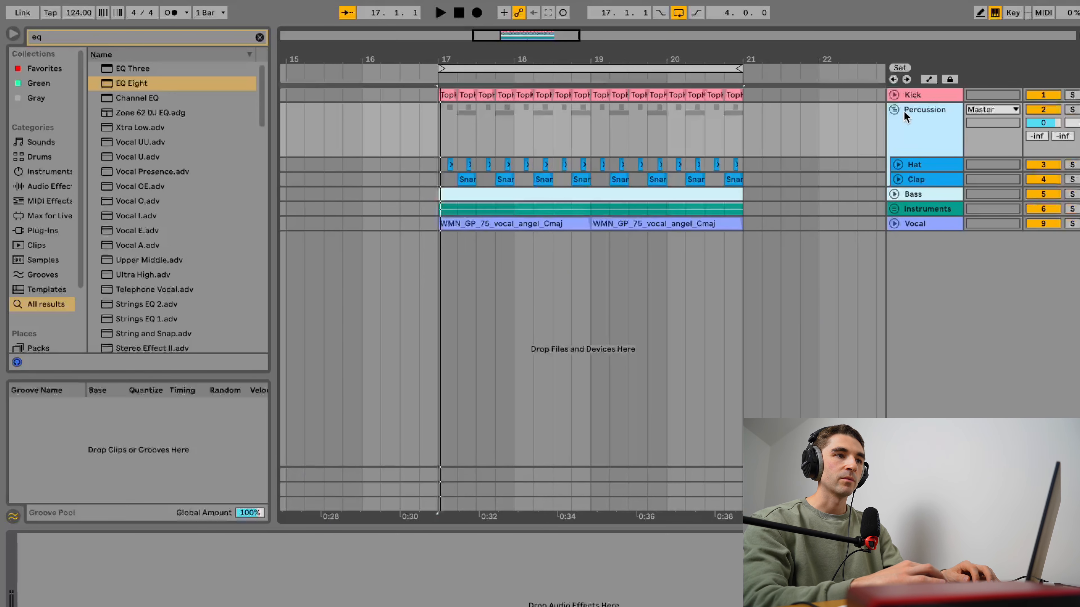
- Fold the Percussion group so its Hat and Clap tracks are hidden, keeping the Bass track collapsed
left_click(916, 95)
left_click(917, 119)
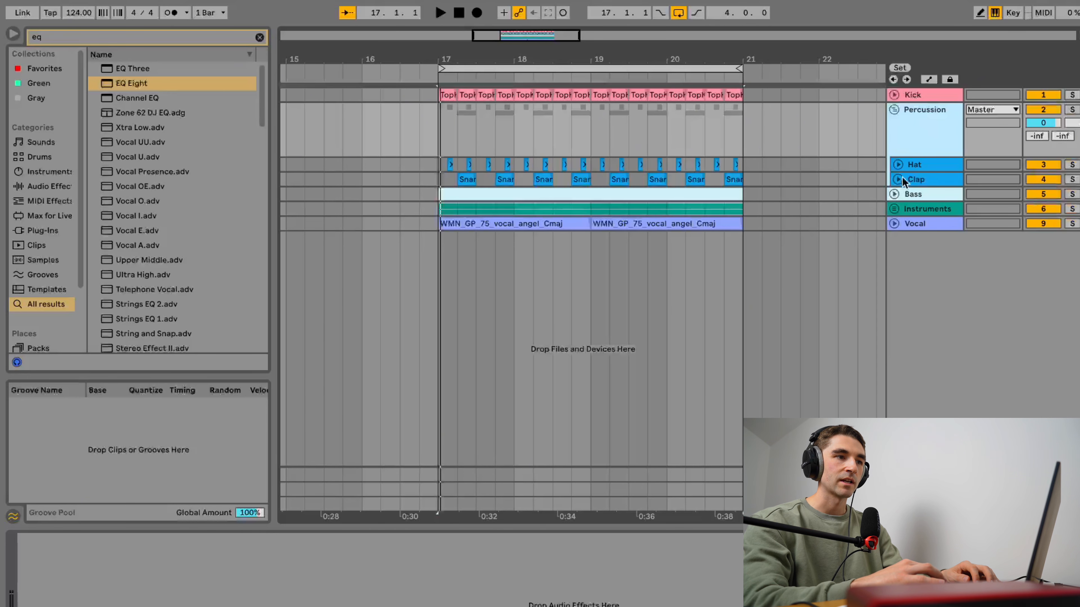
left_click(893, 111)
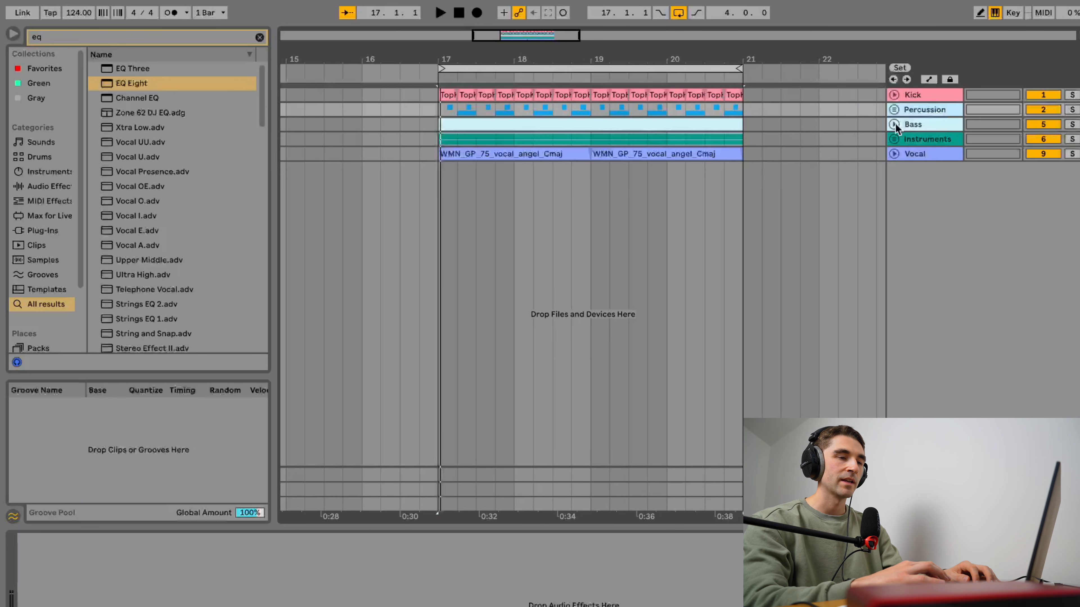
left_click(894, 123)
left_click(894, 124)
- Unfold the Instruments group and expand its Melody and Chords tracks to compare their clips
left_click(894, 140)
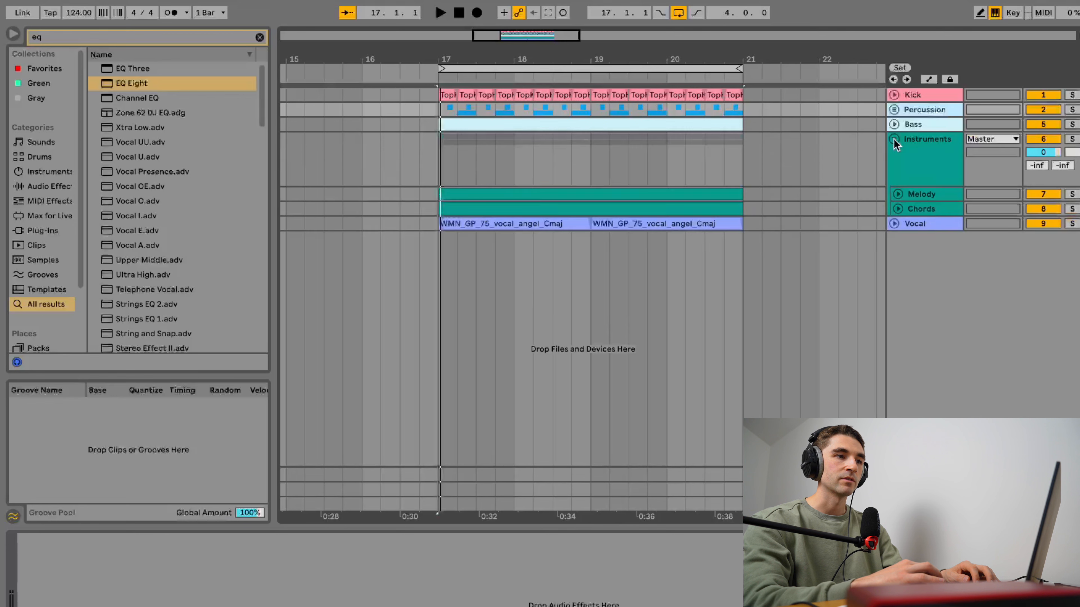
left_click(918, 194)
left_click(897, 194)
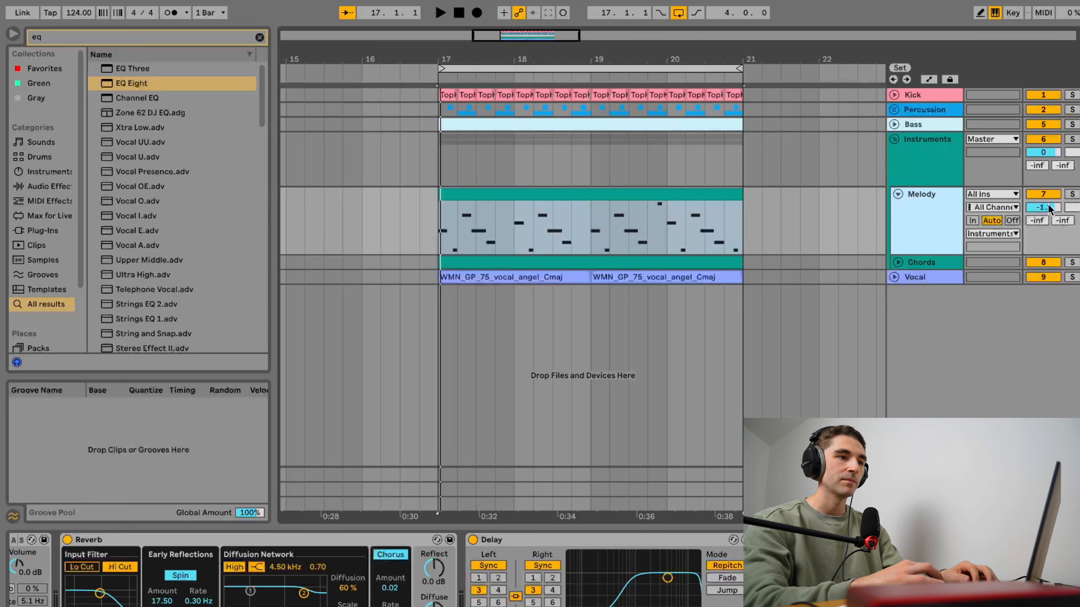
left_click(897, 260)
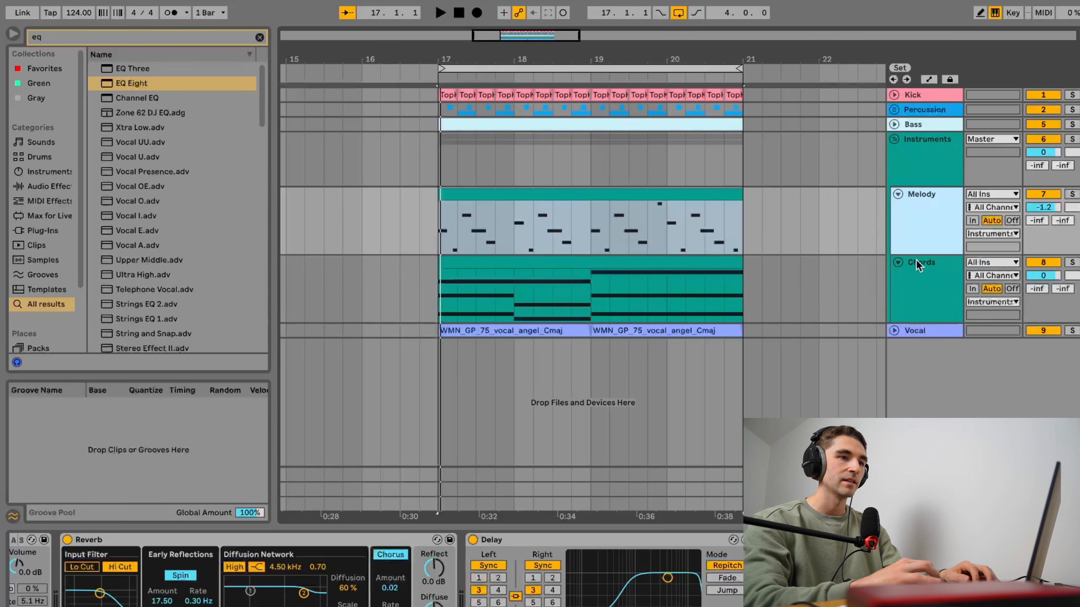
- Solo the Chords track, play it back and examine the chord notes in its MIDI clip
left_click(916, 262)
left_click(1073, 263)
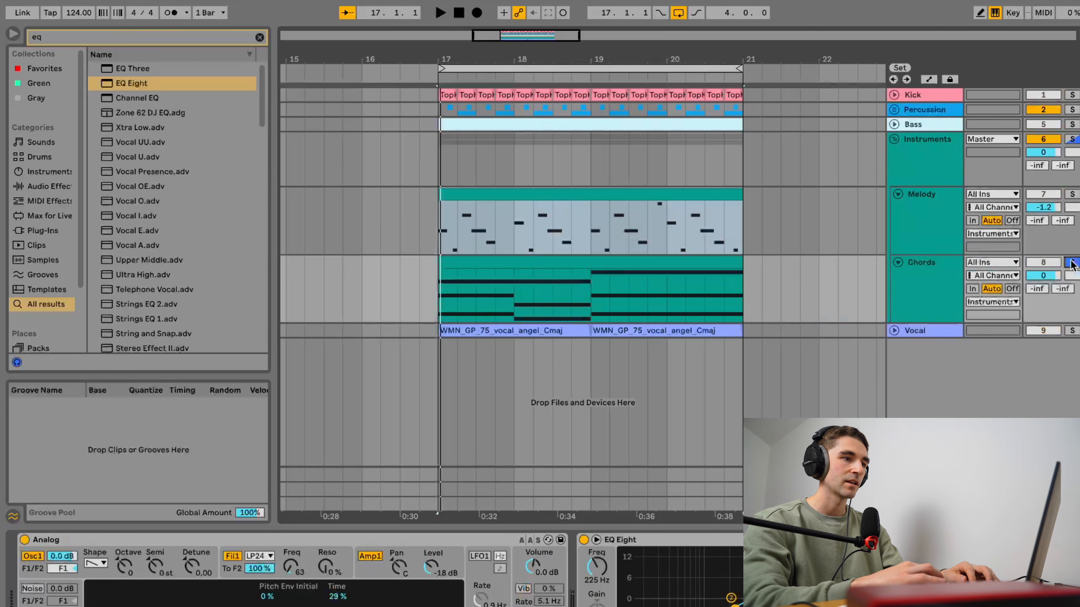
left_click(564, 266)
key("space")
double_click(609, 261)
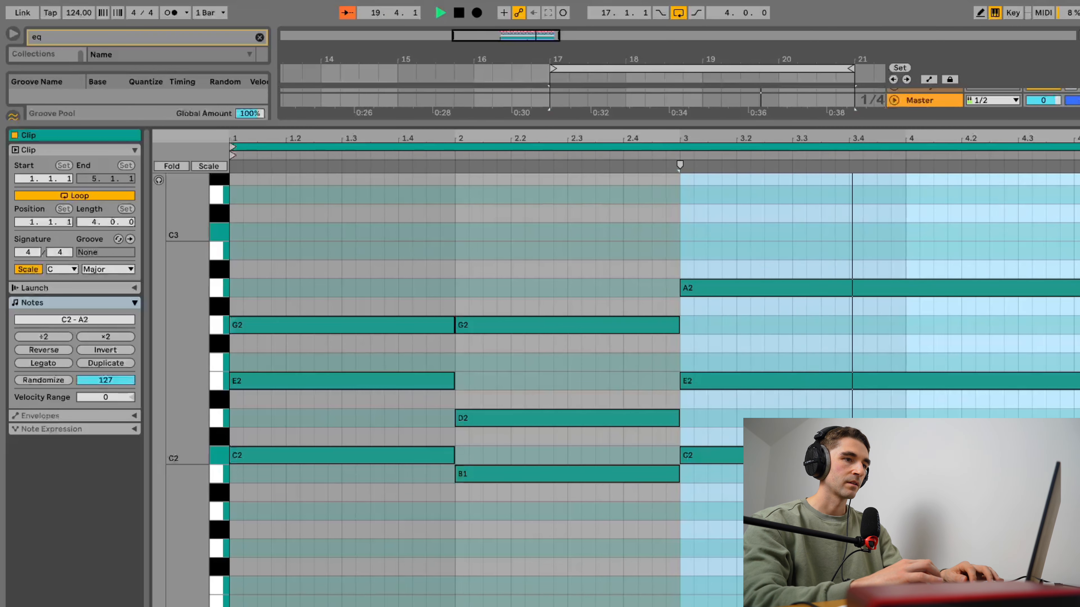
key("ctrl+alt+e")
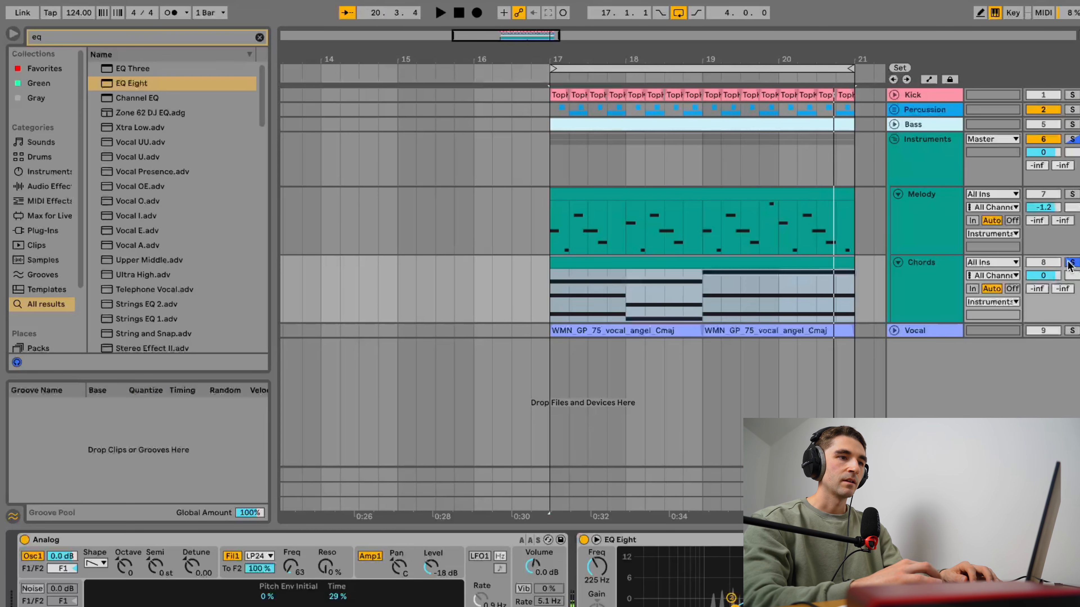
- Unsolo the Chords track and collapse the Melody and Chords tracks
left_click(1071, 263)
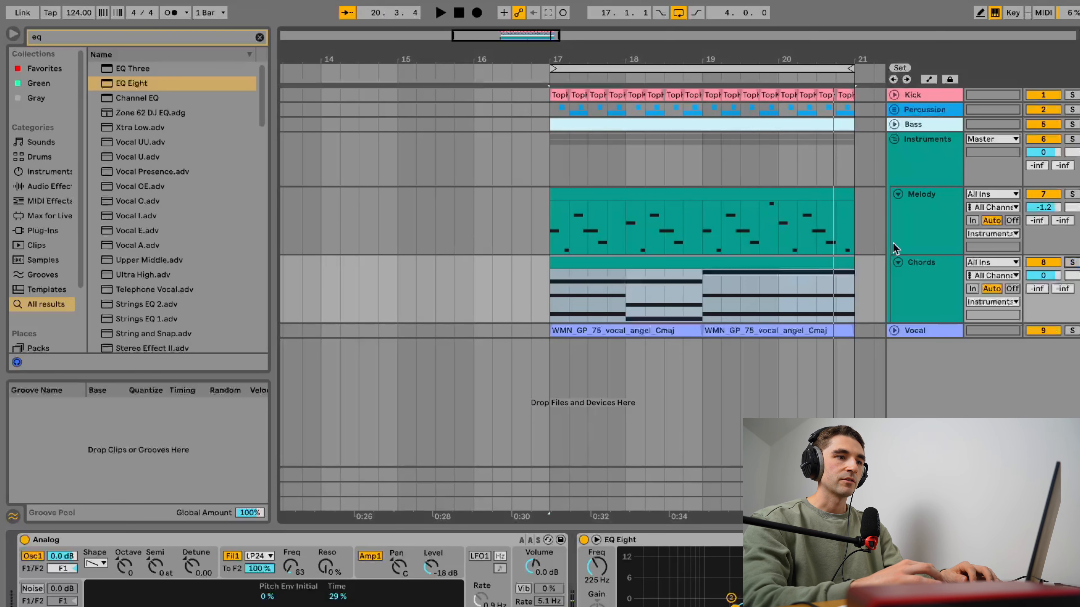
left_click(897, 192)
left_click(898, 209)
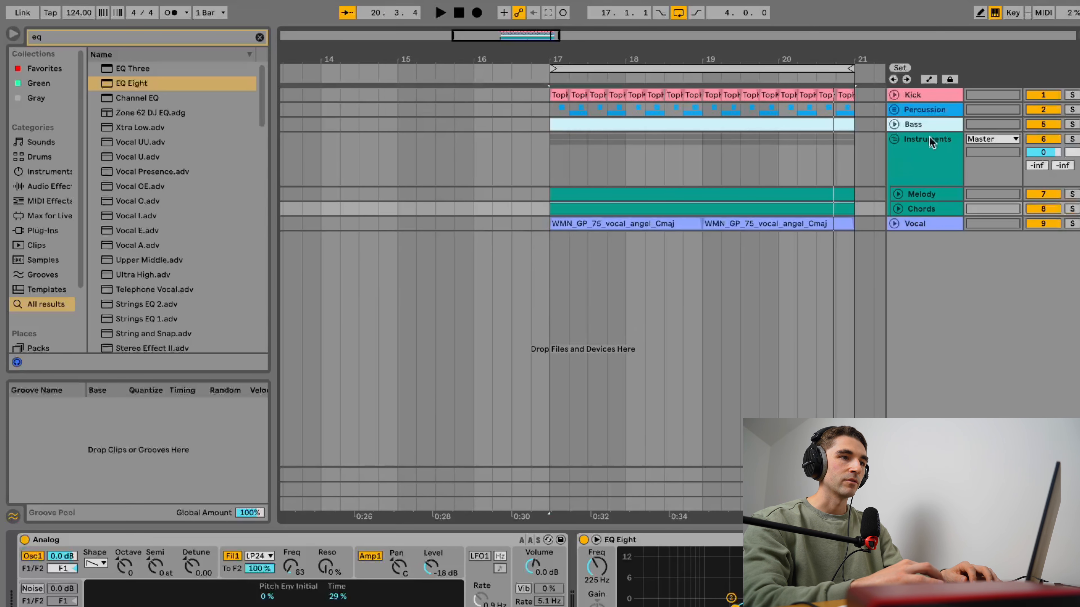
- Fold the Instruments group and expand the Vocal track to examine its two vocal clips
left_click(915, 152)
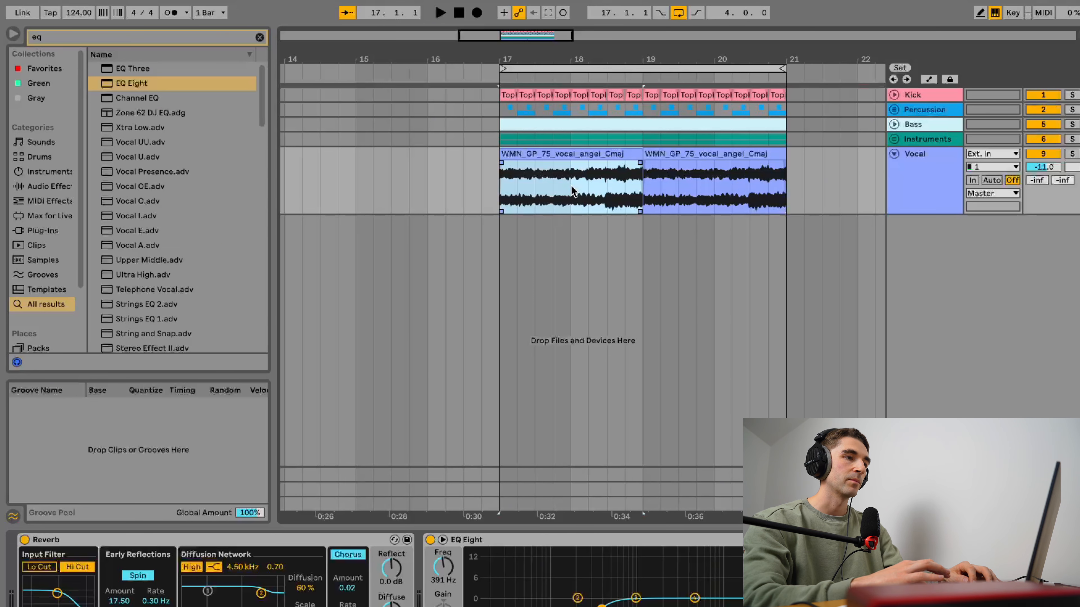
left_click(689, 154)
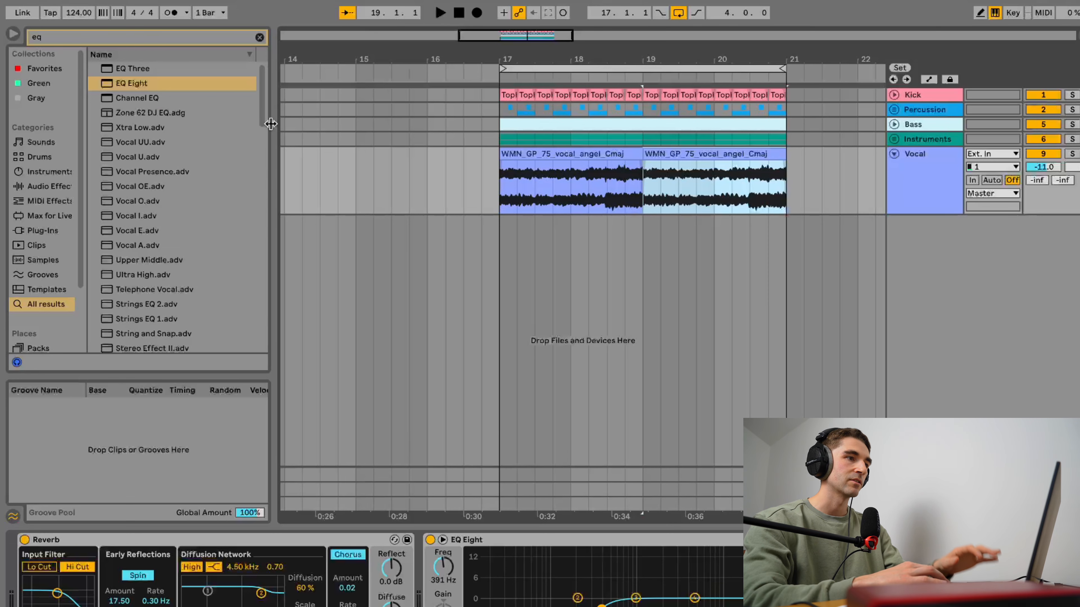
left_click(562, 157)
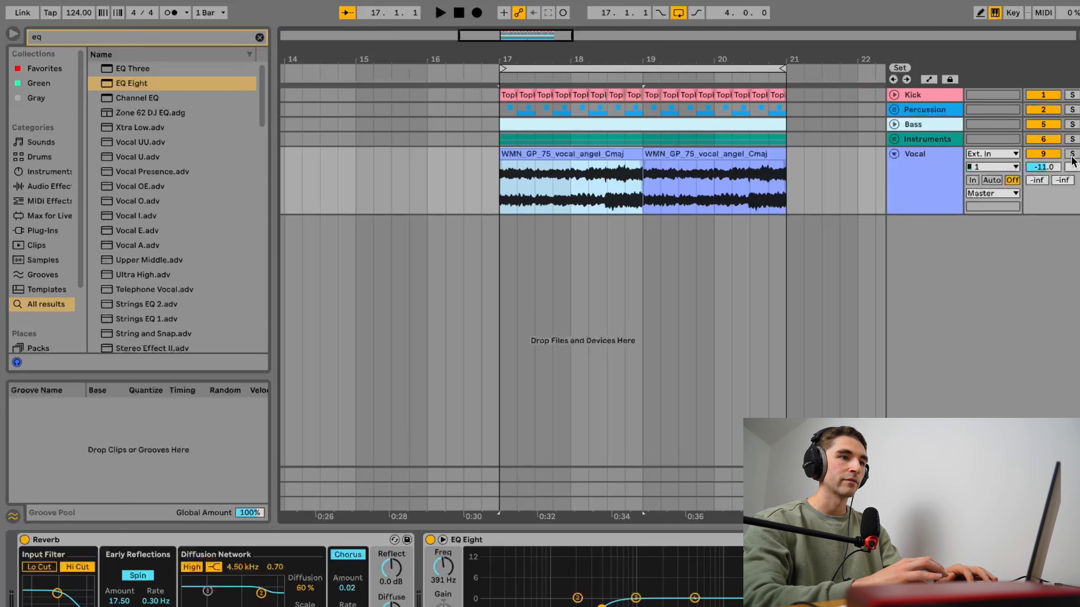
- Solo the Vocal track and play it back, bypassing and re-enabling its Reverb to compare the sound, then stop playback and unsolo it
left_click(1071, 154)
key("space")
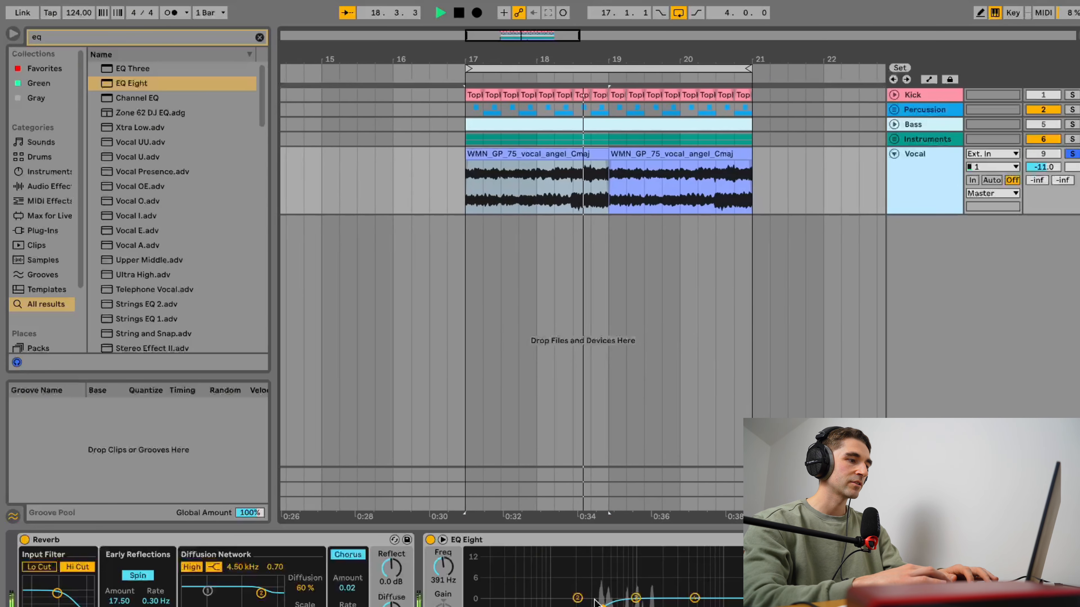
left_click(24, 540)
left_click(24, 539)
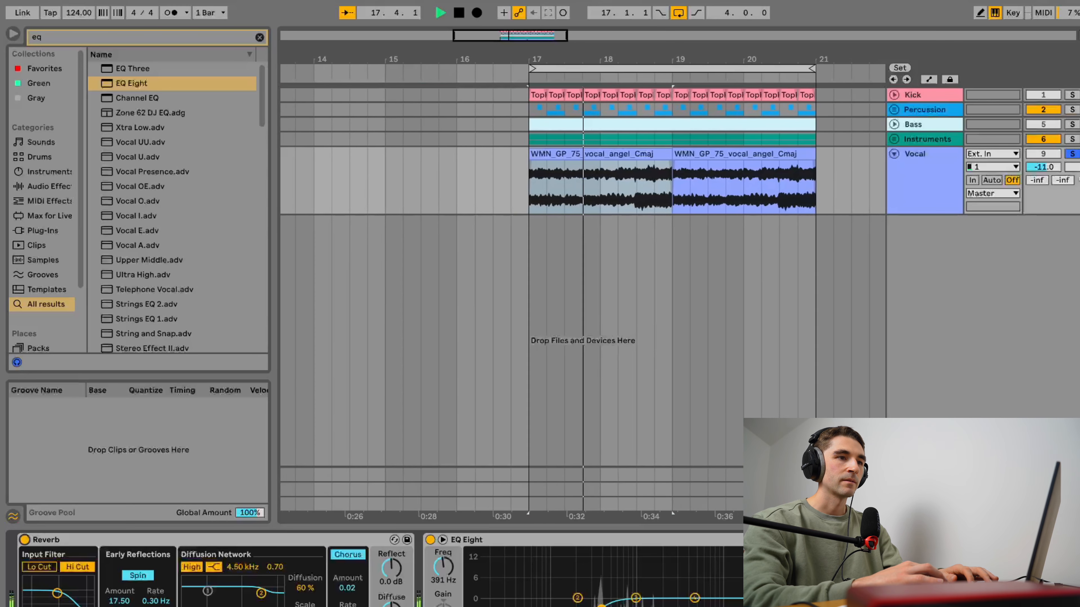
key("space")
left_click(742, 120)
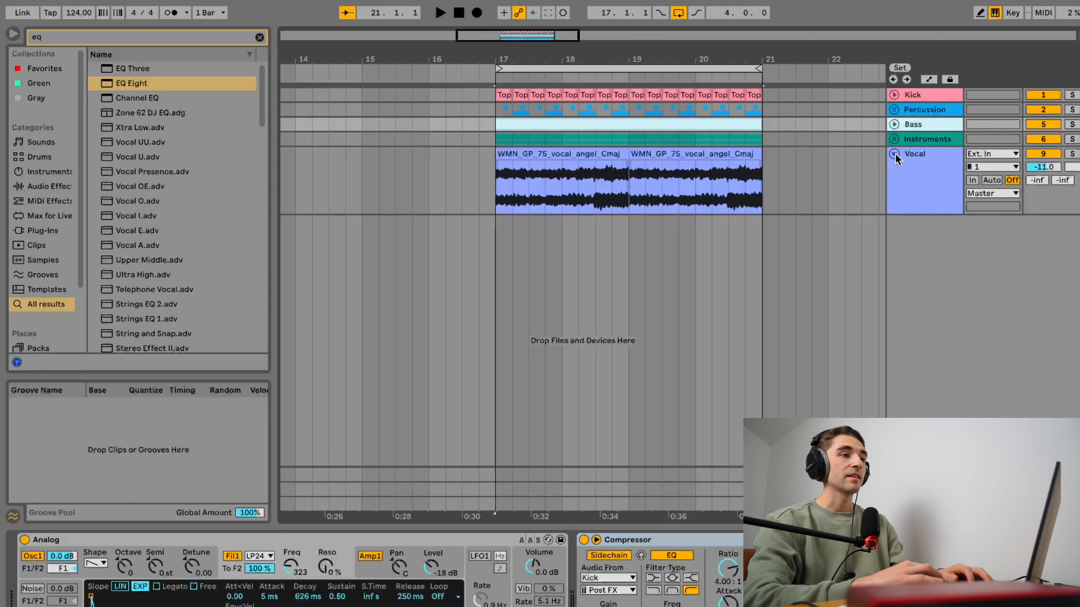